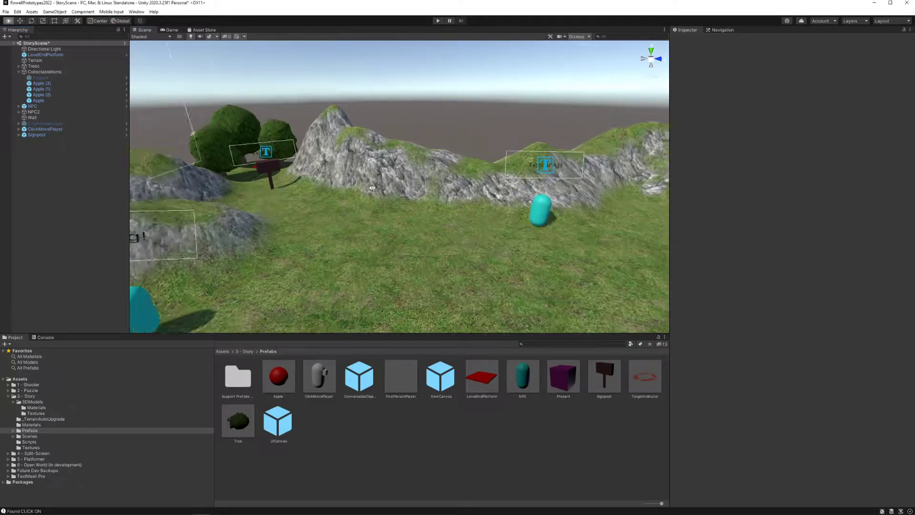
# Scale the sign model nested inside the Signpost object near the trees
pyautogui.keyDown('alt'); pyautogui.moveTo(351, 177); pyautogui.dragTo(380, 211); pyautogui.keyUp('alt')
pyautogui.click(376, 201)
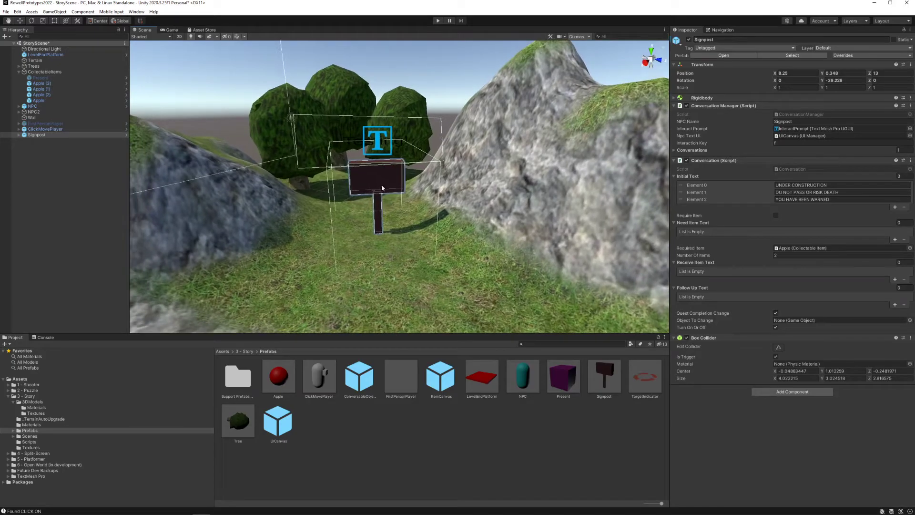
pyautogui.press('r')
pyautogui.press('e')
pyautogui.press('w')
pyautogui.click(50, 136)
pyautogui.click(19, 135)
pyautogui.click(56, 152)
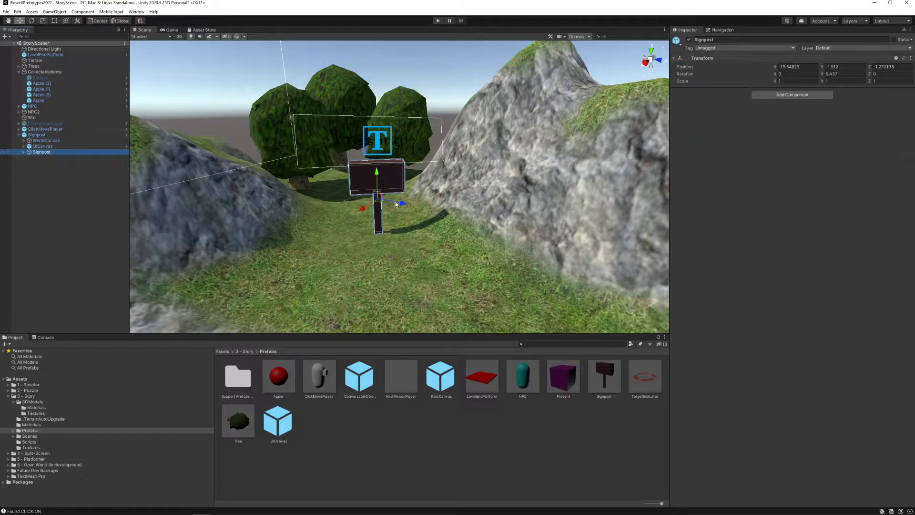
pyautogui.press('e')
pyautogui.press('r')
pyautogui.moveTo(404, 204)
pyautogui.mouseDown()
pyautogui.moveTo(431, 202)
pyautogui.moveTo(387, 204)
pyautogui.mouseUp()
pyautogui.press('w')
pyautogui.click(434, 86)
# Reselect the whole Signpost object, save the scene and collapse its hierarchy
pyautogui.moveTo(408, 138); pyautogui.dragTo(450, 146, button='right')
pyautogui.click(60, 136)
pyautogui.hotkey('ctrl', 's')
pyautogui.click(19, 135)
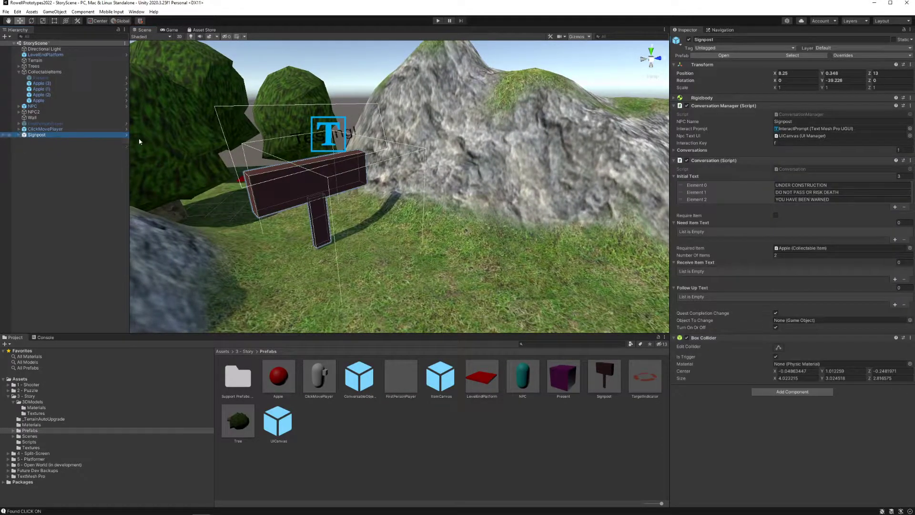
# Place an NPC prefab on the grass beside the Signpost, in front of the passage between the rocks
pyautogui.moveTo(376, 150); pyautogui.dragTo(392, 171, button='right')
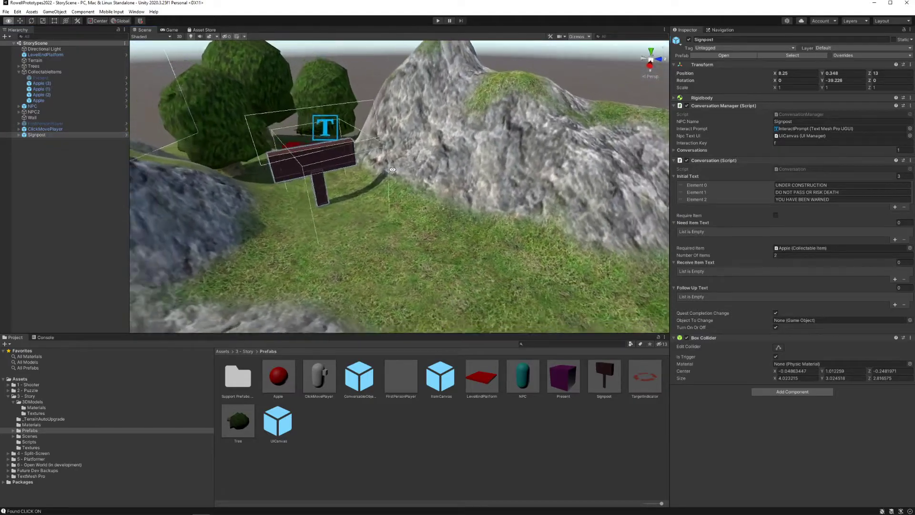
pyautogui.keyDown('alt'); pyautogui.moveTo(393, 170); pyautogui.dragTo(455, 215); pyautogui.keyUp('alt')
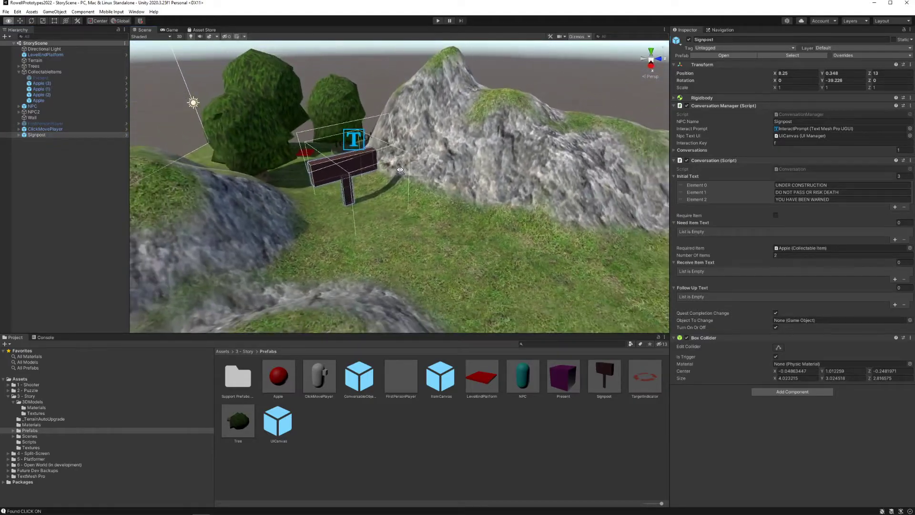
pyautogui.click(520, 439)
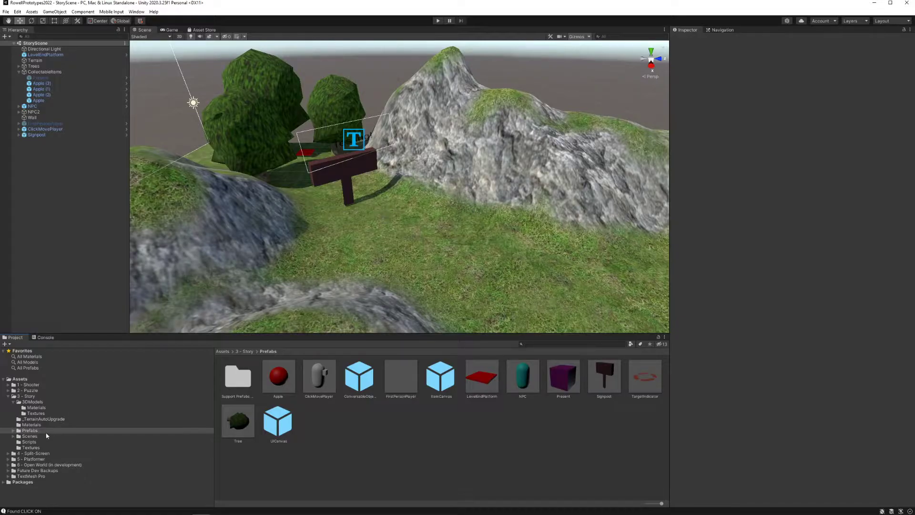
pyautogui.moveTo(523, 385); pyautogui.dragTo(416, 215)
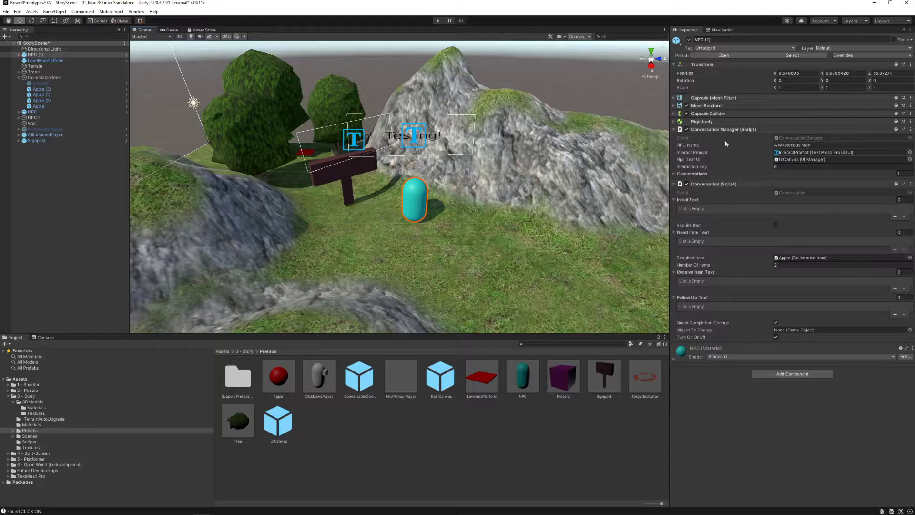
# Set the new NPC's NPC Name to "Signkeeper"
pyautogui.click(801, 145)
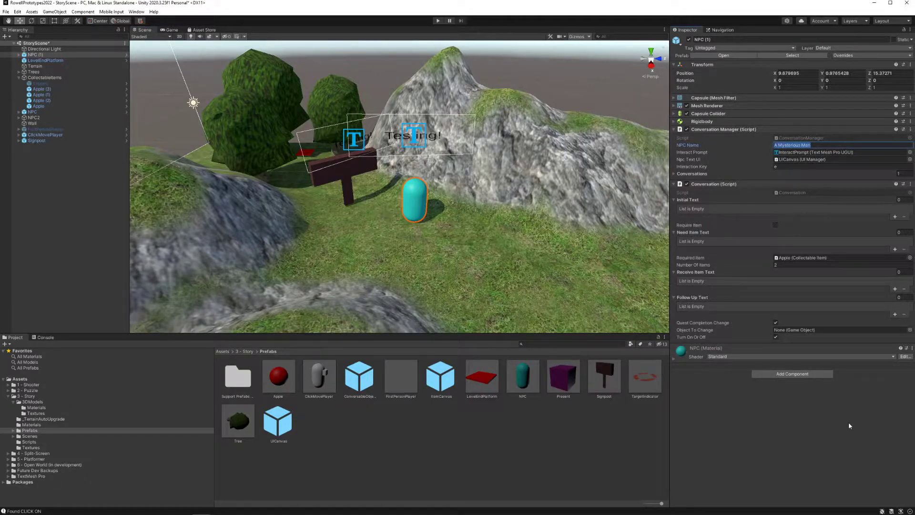
pyautogui.write('Gate')
pyautogui.press('BackSpace')
pyautogui.press('BackSpace')
pyautogui.write('Signkeeper')
pyautogui.press('Return')
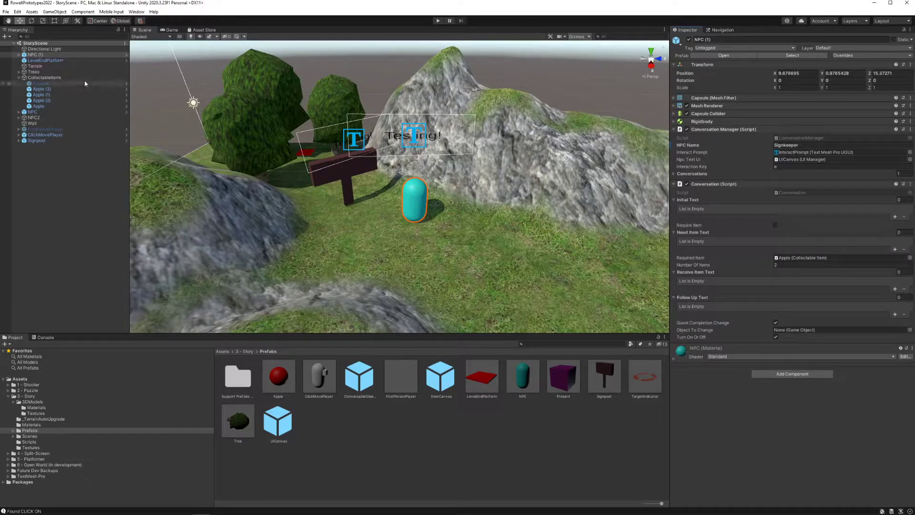
pyautogui.click(18, 55)
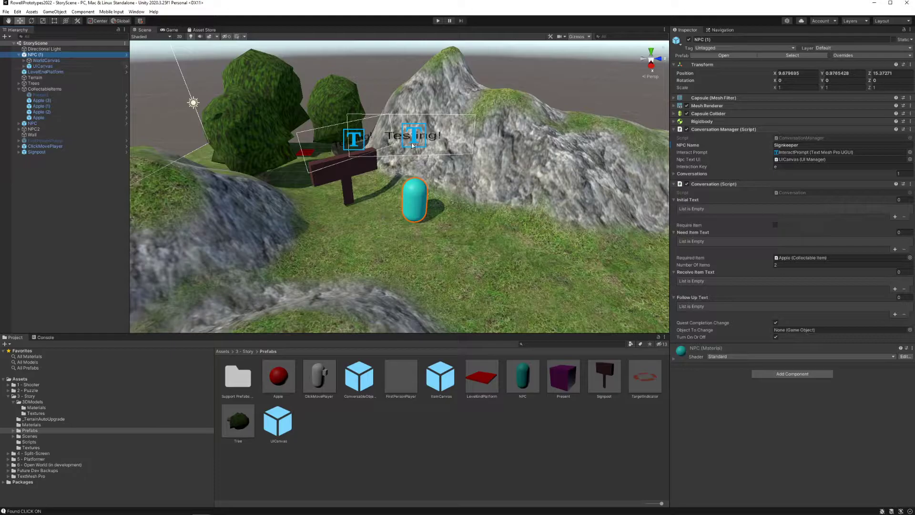
pyautogui.click(19, 55)
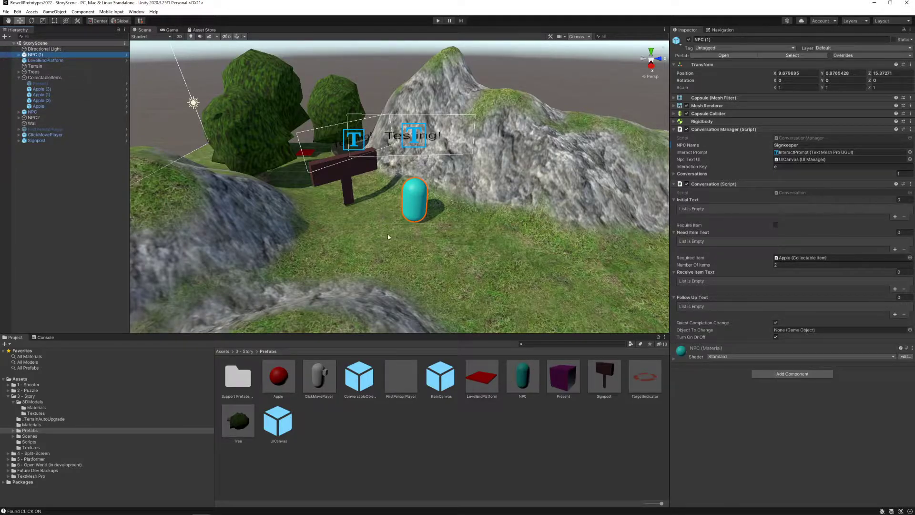
# Add the Initial Text line "Thou shall not pass!" to the Signkeeper's conversation and enable Require Item
pyautogui.click(682, 200)
pyautogui.click(683, 201)
pyautogui.click(895, 216)
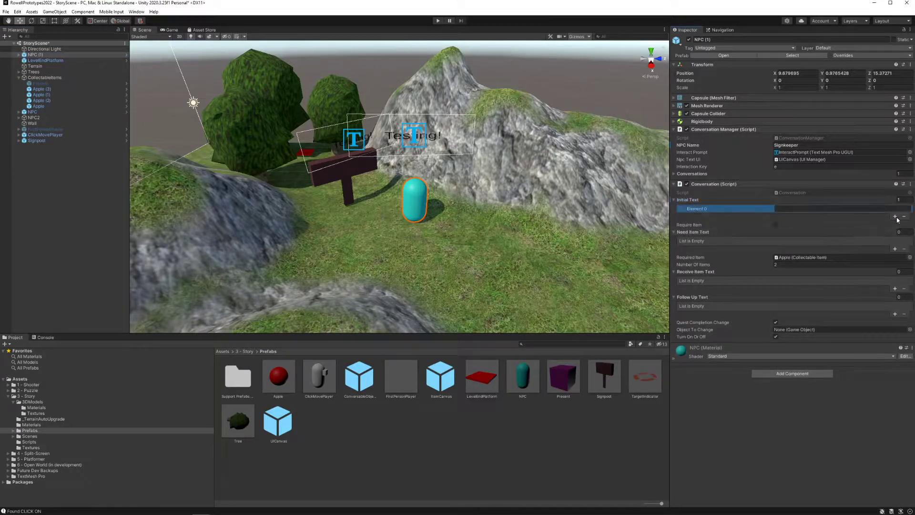
pyautogui.write('Thou shall not pass!')
pyautogui.click(774, 225)
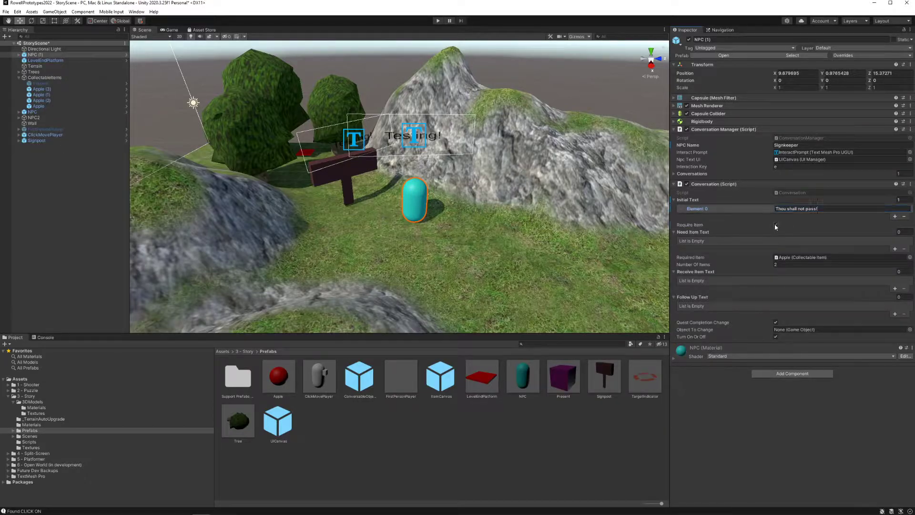
# Add Need Item Text lines "I am quite grumpy.", "I don't let people pass when I'm grumpy." and "There's no hope for you!"; save the scene
pyautogui.click(705, 232)
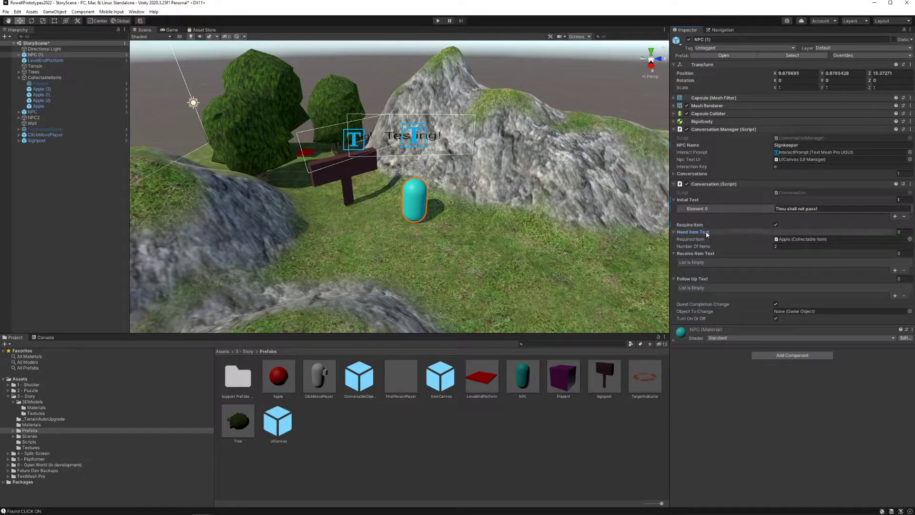
pyautogui.click(853, 232)
pyautogui.click(894, 249)
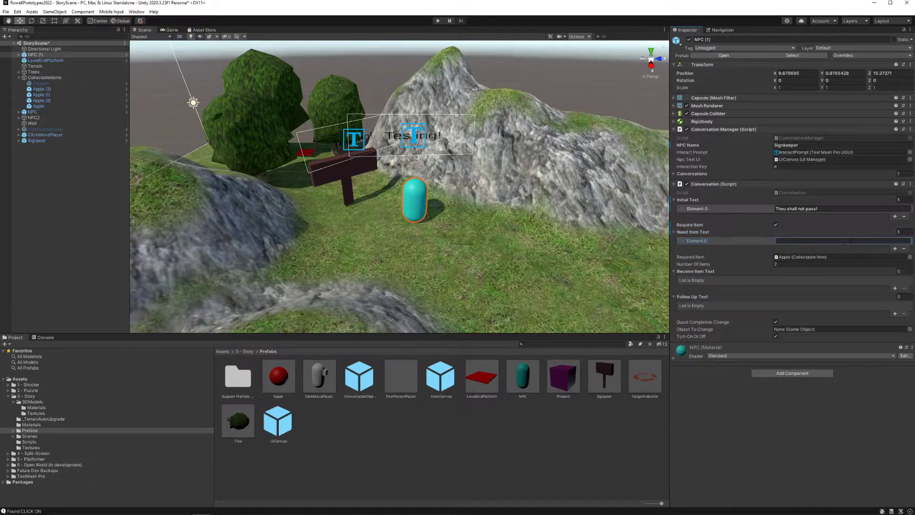
pyautogui.click(851, 240)
pyautogui.write('I am quite grumpy.')
pyautogui.click(894, 248)
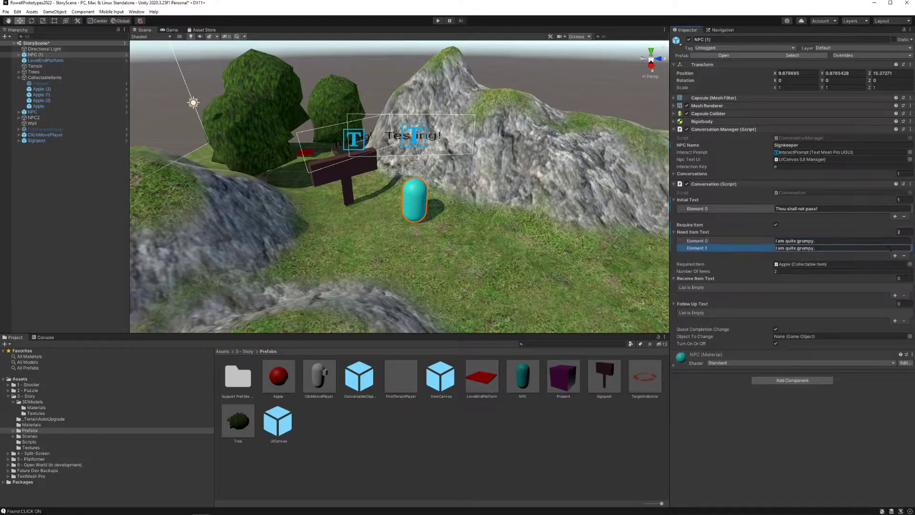
pyautogui.click(872, 248)
pyautogui.write("I  don't let people pass when I'm grumpy")
pyautogui.click(894, 256)
pyautogui.write("There's no")
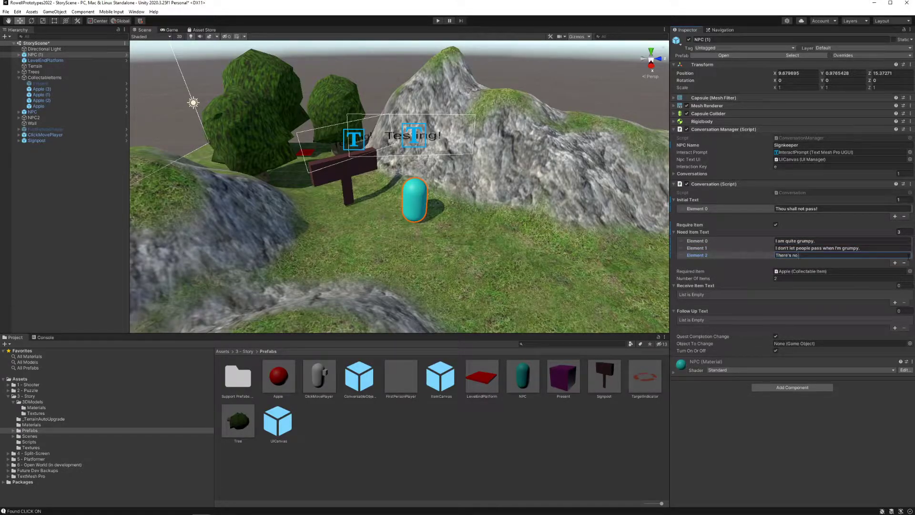
pyautogui.write(' hope for you!')
pyautogui.hotkey('ctrl', 's')
# Set Number Of Items to 1 and add the Receive Item Text line "Hey, how did you know I was hungry?"
pyautogui.click(786, 278)
pyautogui.write('1')
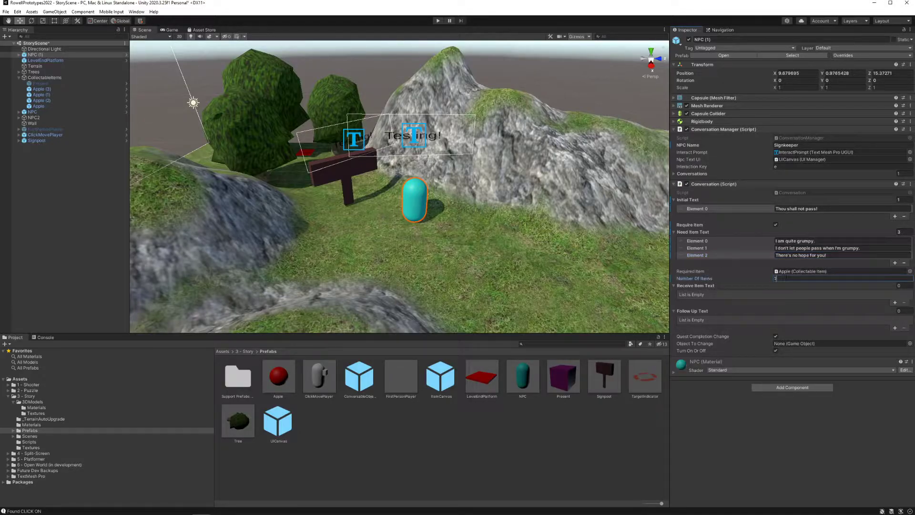
pyautogui.click(714, 286)
pyautogui.click(801, 288)
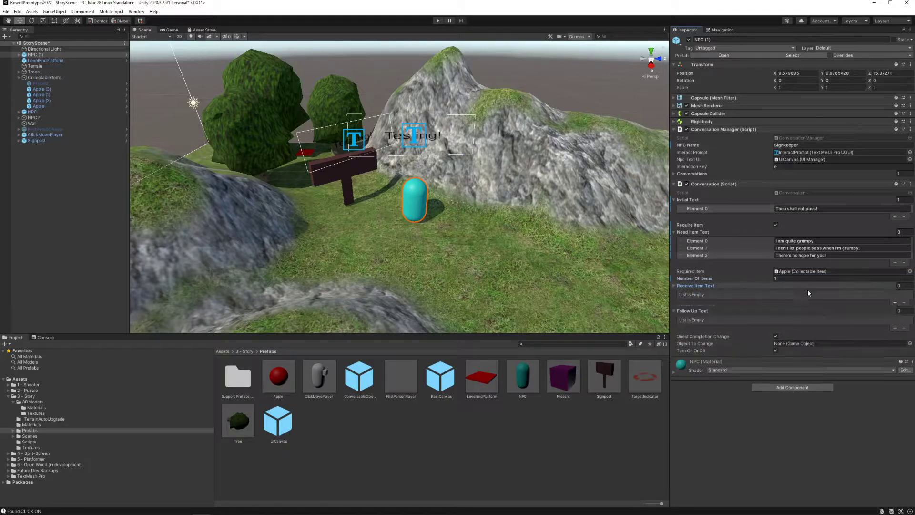
pyautogui.click(895, 302)
pyautogui.click(830, 294)
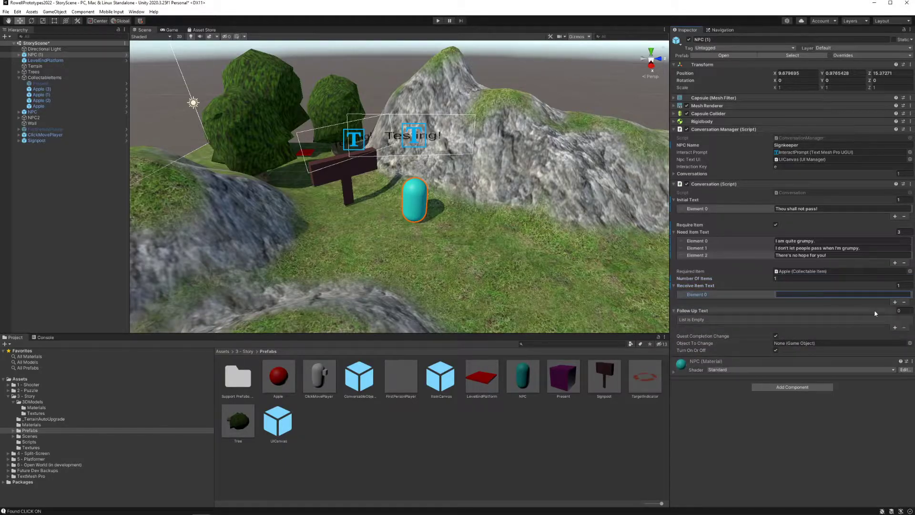
pyautogui.write('Hey, how did you know I was hungry?')
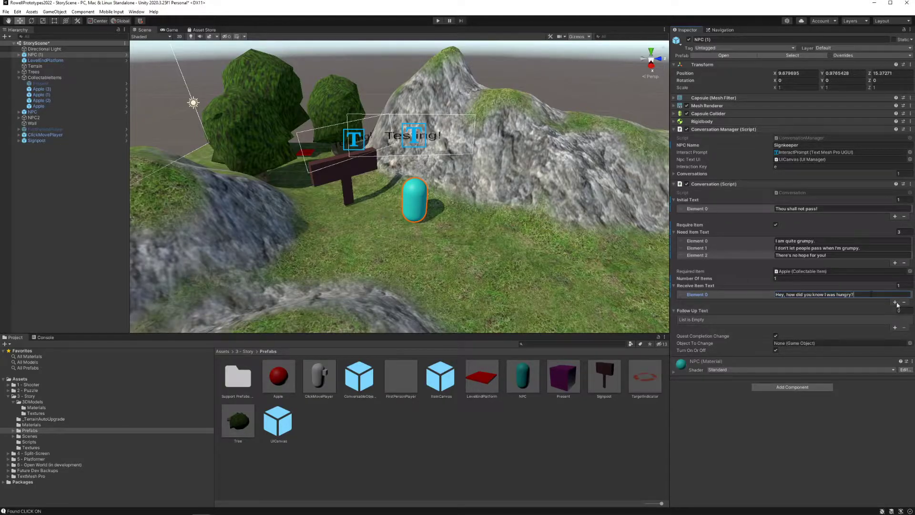
# Add the Receive Item Text lines "*Munch much*" and "Wow, I sure feel a lot less grumpy now."
pyautogui.click(895, 302)
pyautogui.write('Huh')
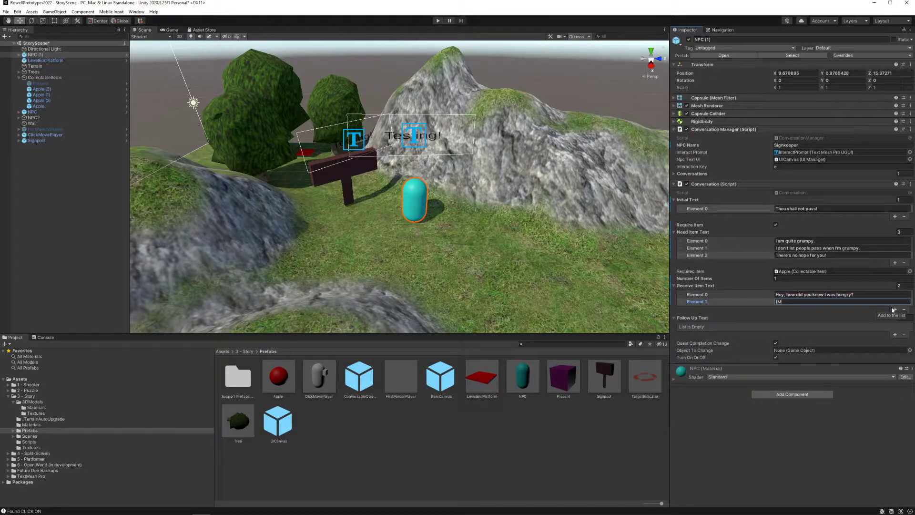
pyautogui.press('BackSpace')
pyautogui.press('BackSpace')
pyautogui.write('*Munch muc')
pyautogui.click(895, 309)
pyautogui.click(855, 309)
pyautogui.write('Wow, I s')
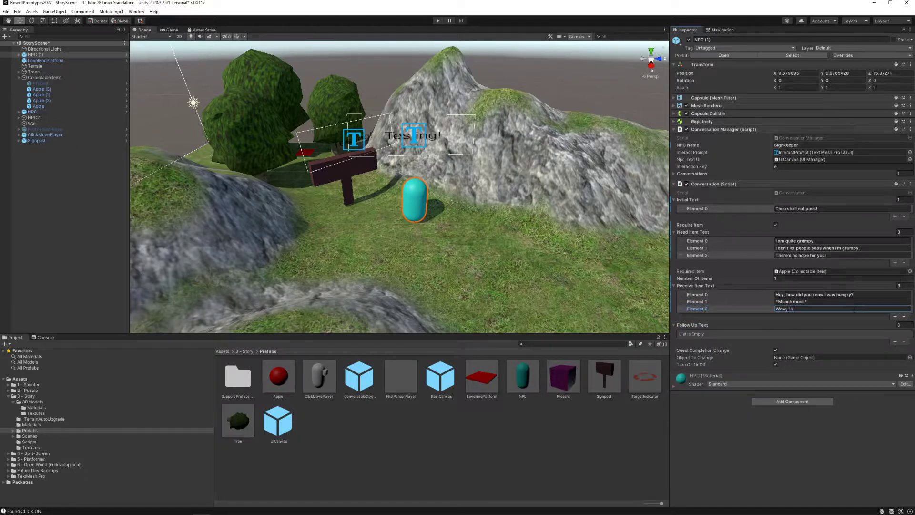
pyautogui.write('ure feel a lot less grumpy now.')
# Add "I guess you can pass..." to Receive Item Text and "*sighs happily*" to Follow Up Text
pyautogui.click(895, 317)
pyautogui.click(883, 315)
pyautogui.write('I gues')
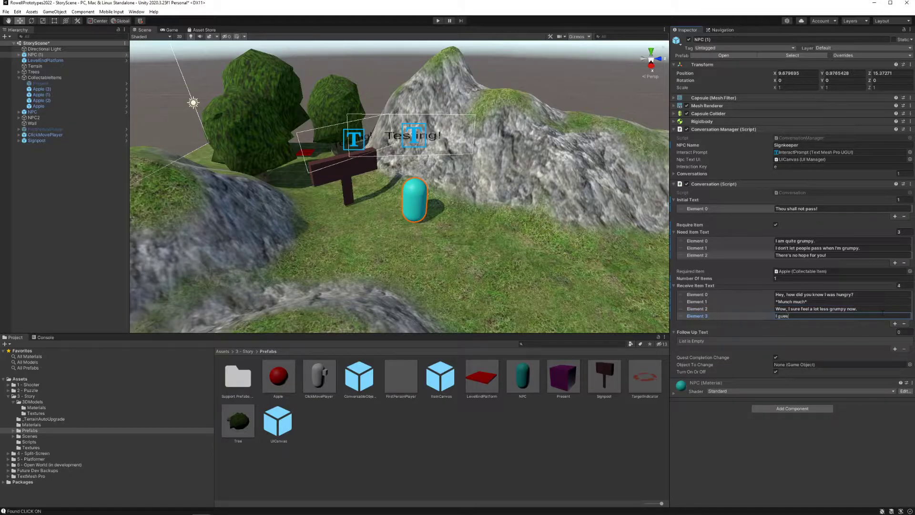
pyautogui.write('s you can pass...')
pyautogui.click(894, 349)
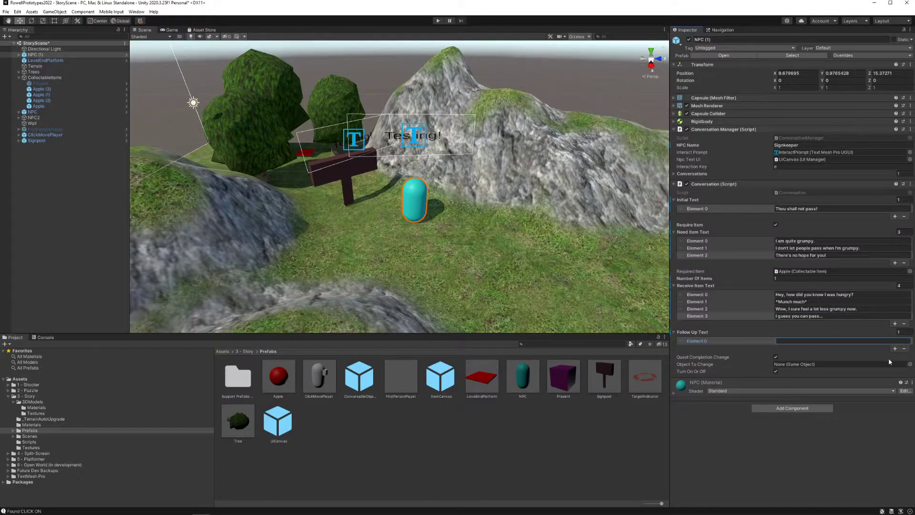
pyautogui.write('*sighs happily*')
# Assign the Signpost as the conversation's Object To Change and disable Turn On Or Off
pyautogui.moveTo(92, 142); pyautogui.dragTo(795, 366)
pyautogui.click(775, 358)
pyautogui.click(774, 372)
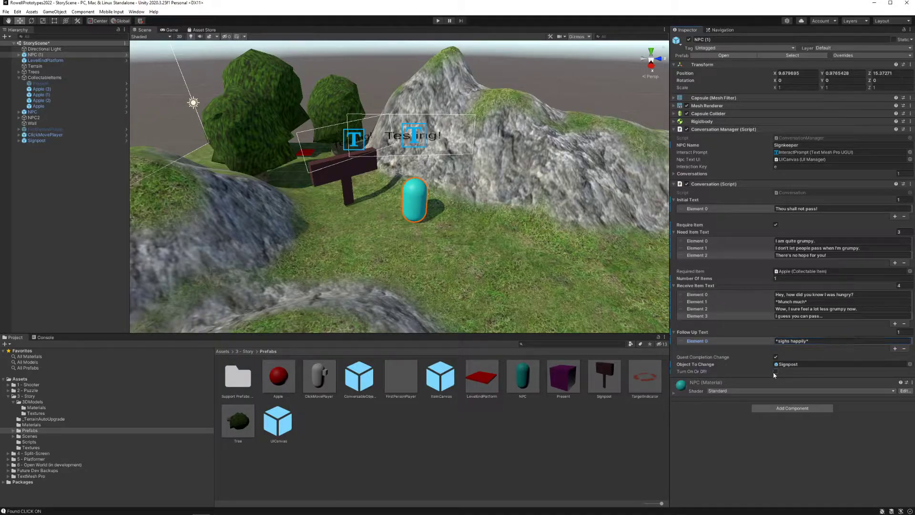
pyautogui.click(774, 372)
# Play the scene, collect an apple with the player and walk to the Signkeeper
pyautogui.click(436, 22)
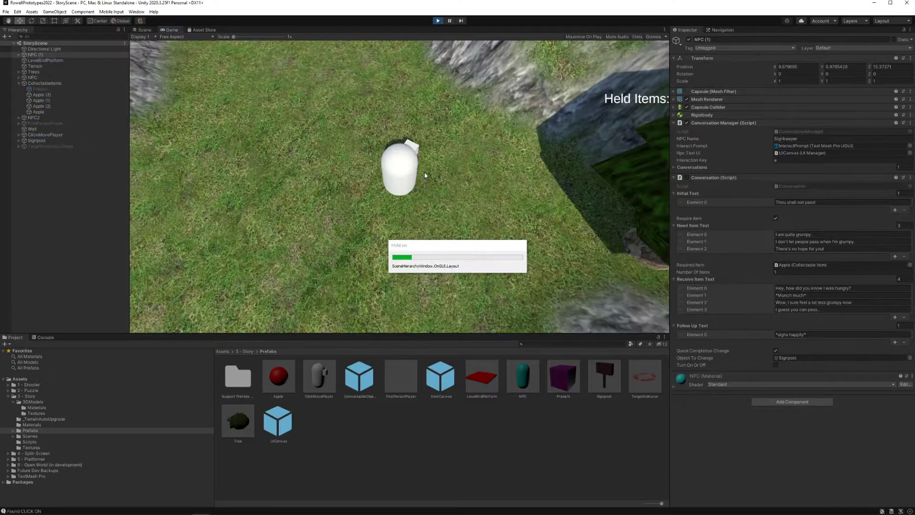
pyautogui.click(291, 194)
pyautogui.click(223, 263)
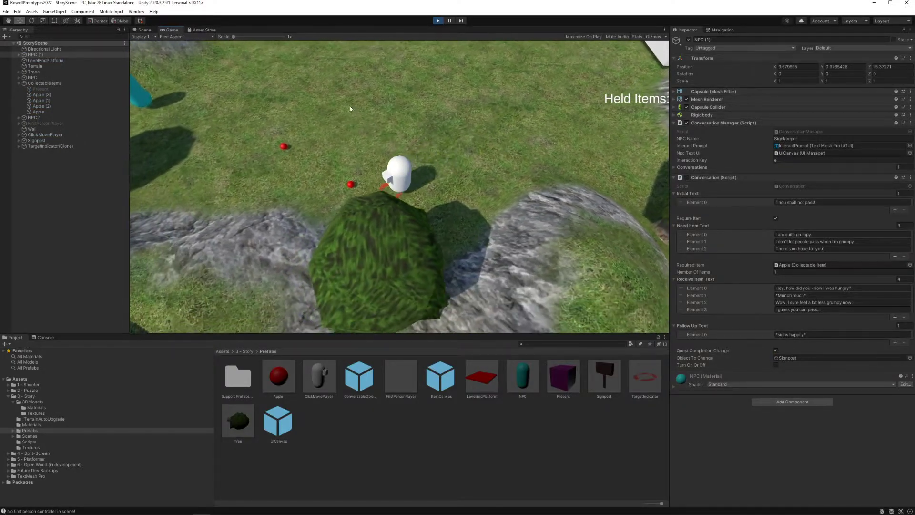
pyautogui.click(352, 69)
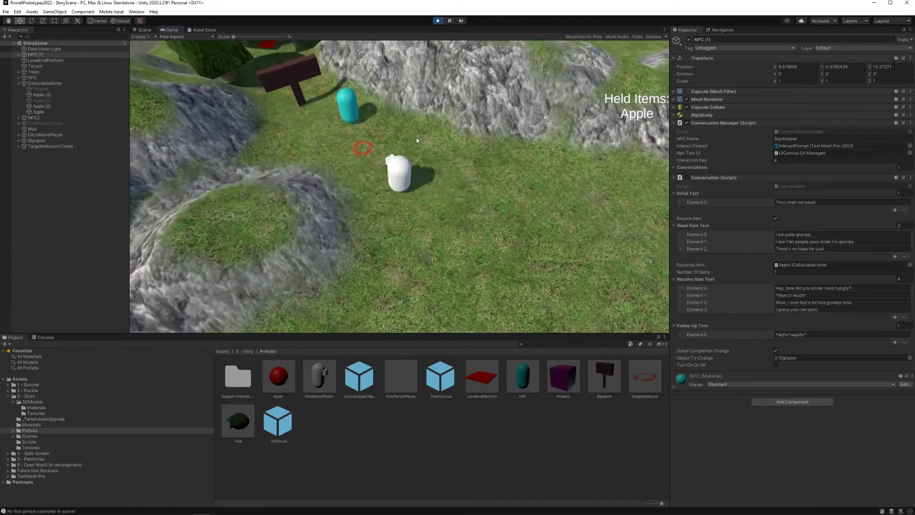
# Talk to the Signkeeper while holding the apple and advance through the whole item-receiving conversation
pyautogui.press('e')
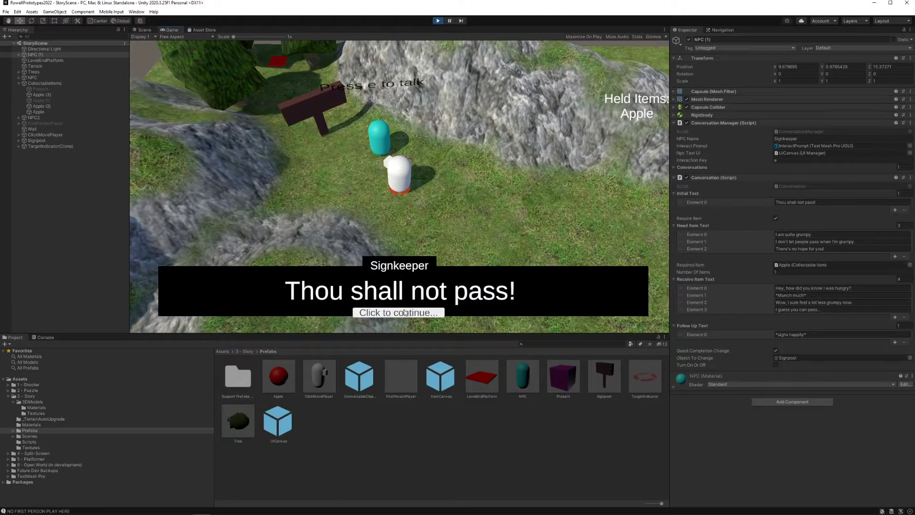
pyautogui.click(399, 313)
pyautogui.press('e')
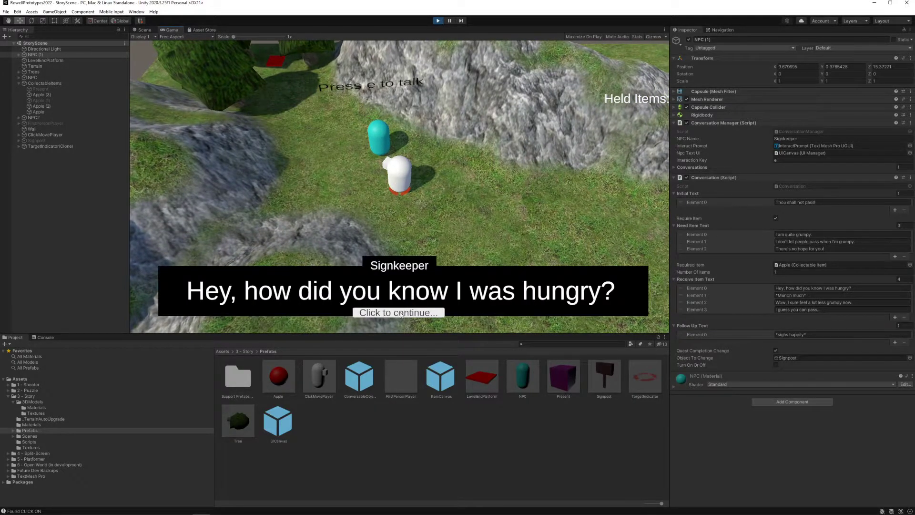
pyautogui.click(401, 313)
pyautogui.click(401, 313)
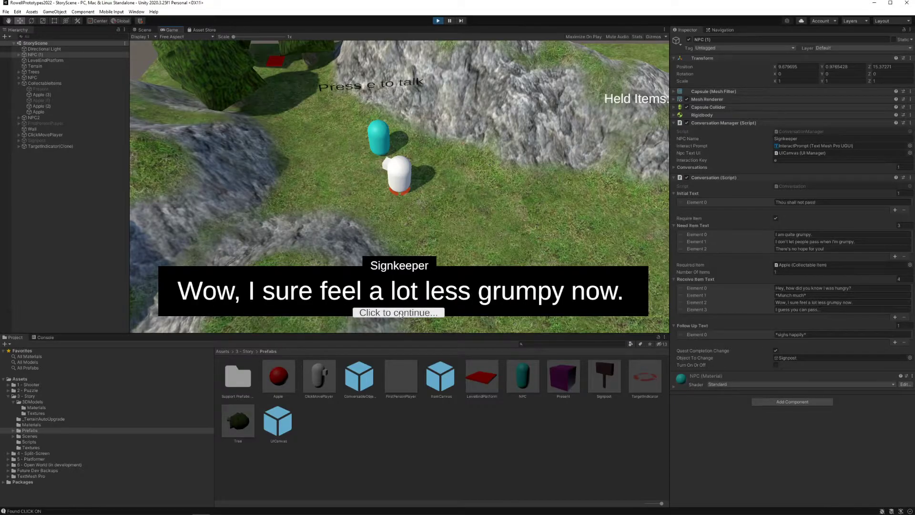
pyautogui.click(399, 314)
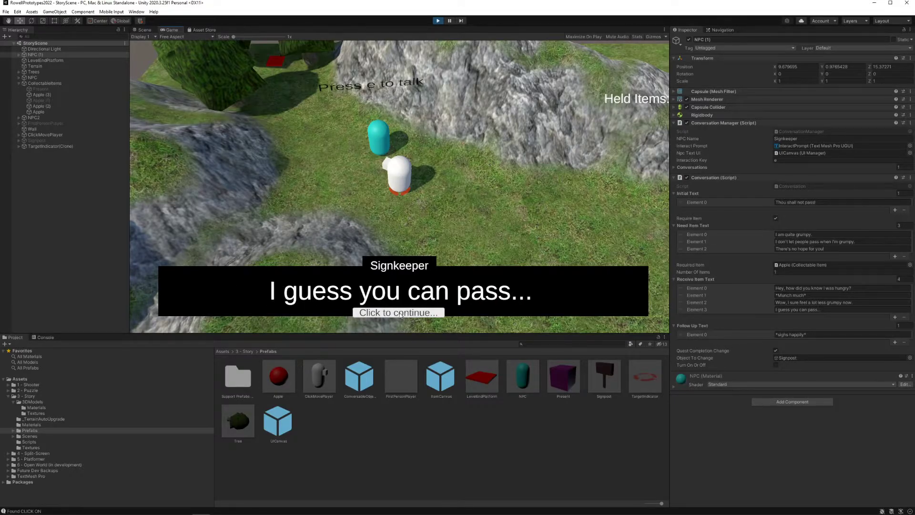
pyautogui.click(400, 313)
# Talk to the Signkeeper again to test the follow-up text, and walk toward the passage behind it
pyautogui.click(300, 144)
pyautogui.click(431, 190)
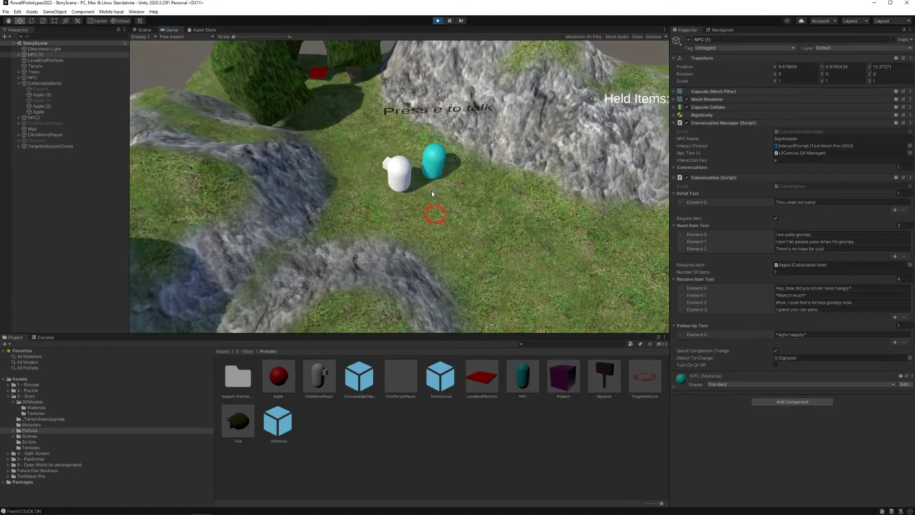
pyautogui.press('e')
pyautogui.click(403, 312)
pyautogui.click(326, 133)
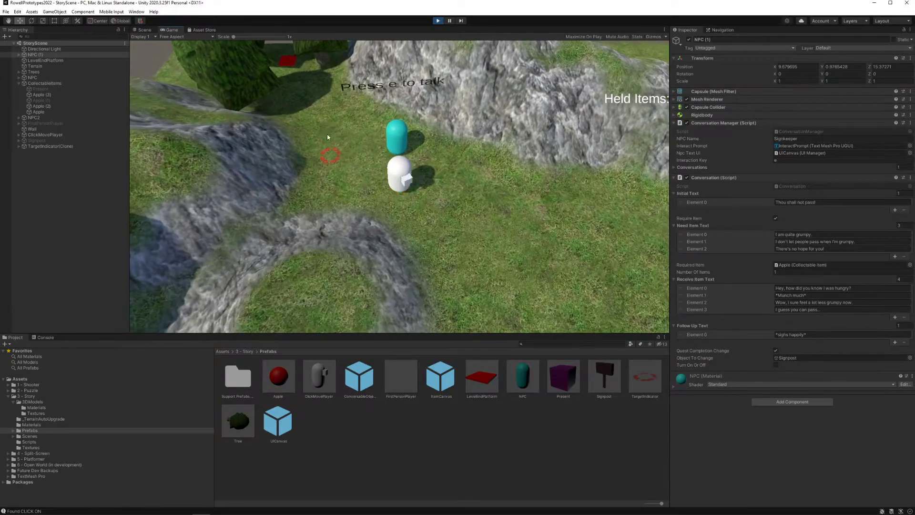
# Walk the player away from the Signkeeper and stop the play test
pyautogui.click(498, 251)
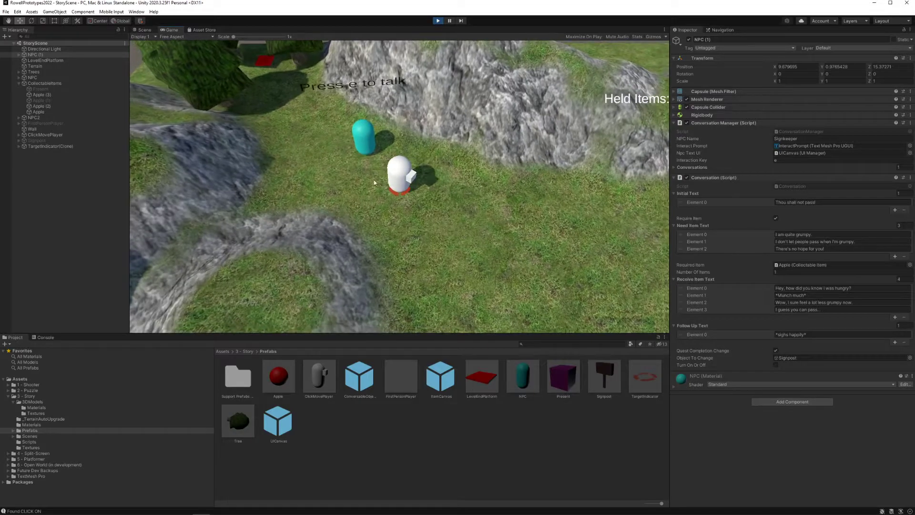
pyautogui.click(436, 21)
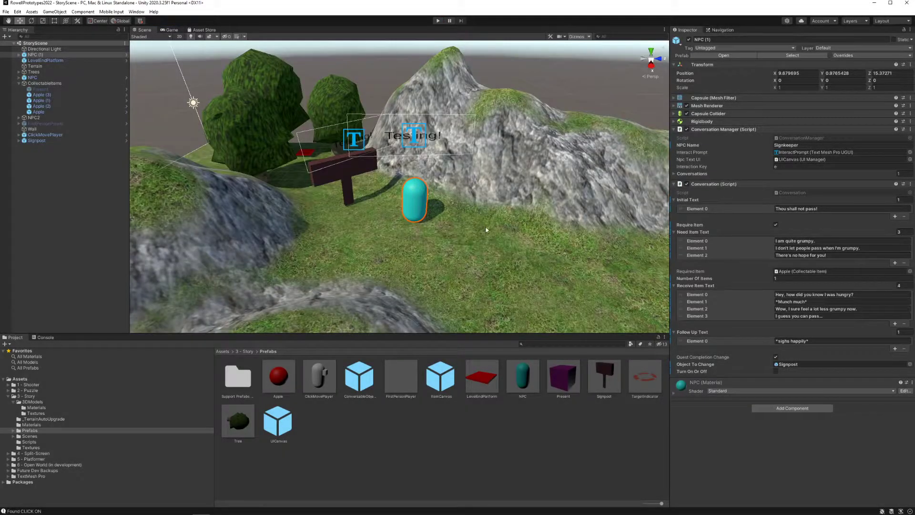
pyautogui.moveTo(486, 227); pyautogui.dragTo(527, 226, button='right')
pyautogui.click(504, 87)
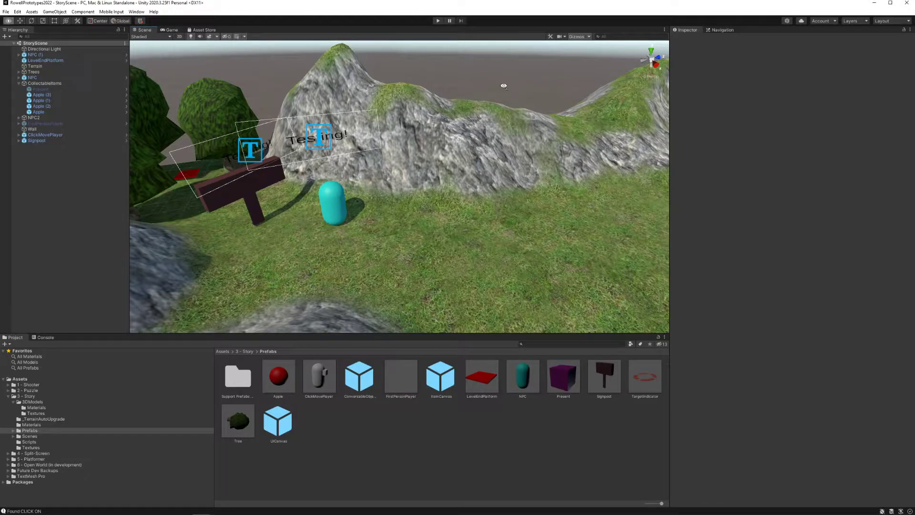
pyautogui.moveTo(504, 87); pyautogui.dragTo(478, 92, button='right')
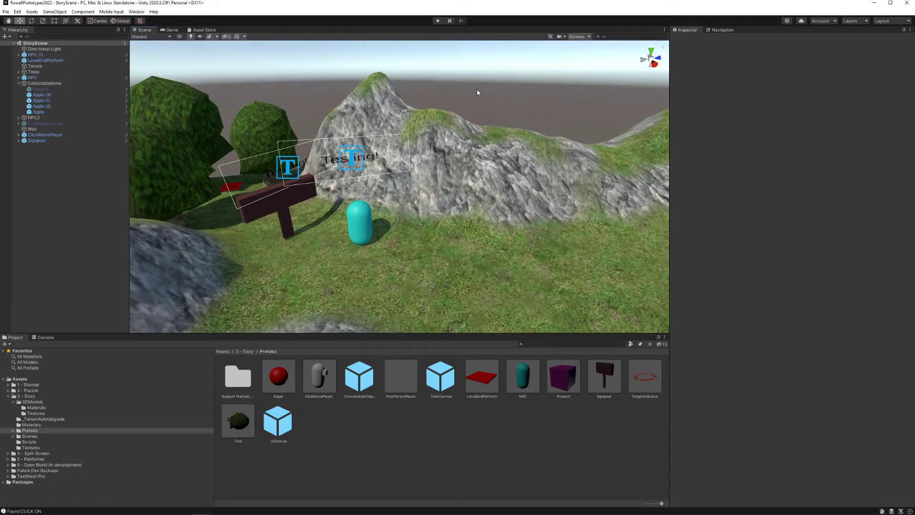
# Rename the NPC (1) object beside the signpost as Signkeeper and collapse the CollectableItems group
pyautogui.click(367, 224)
pyautogui.click(79, 182)
pyautogui.click(42, 54)
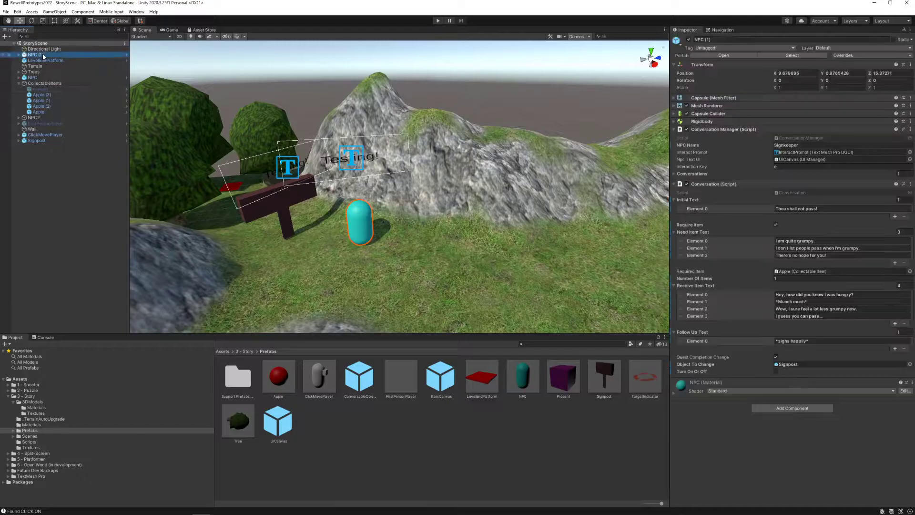
pyautogui.press('F2')
pyautogui.write('Si')
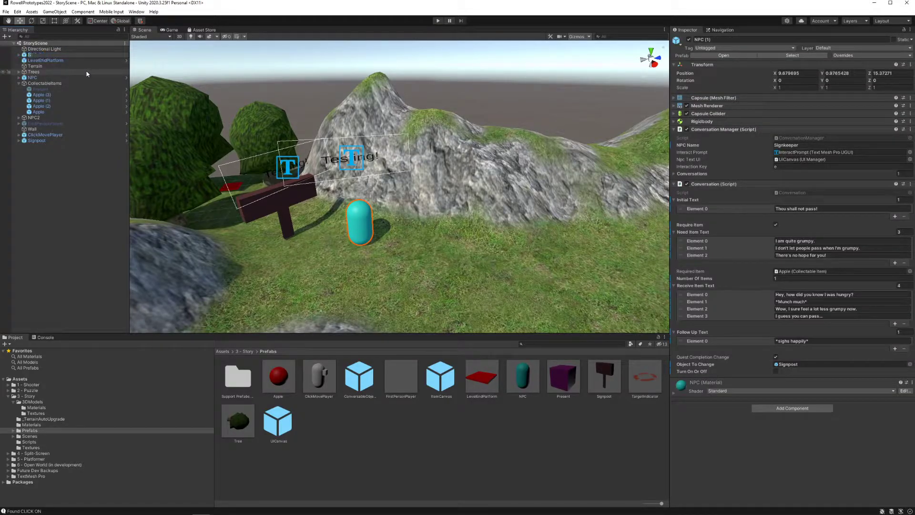
pyautogui.write('gnkeeper')
pyautogui.press('Return')
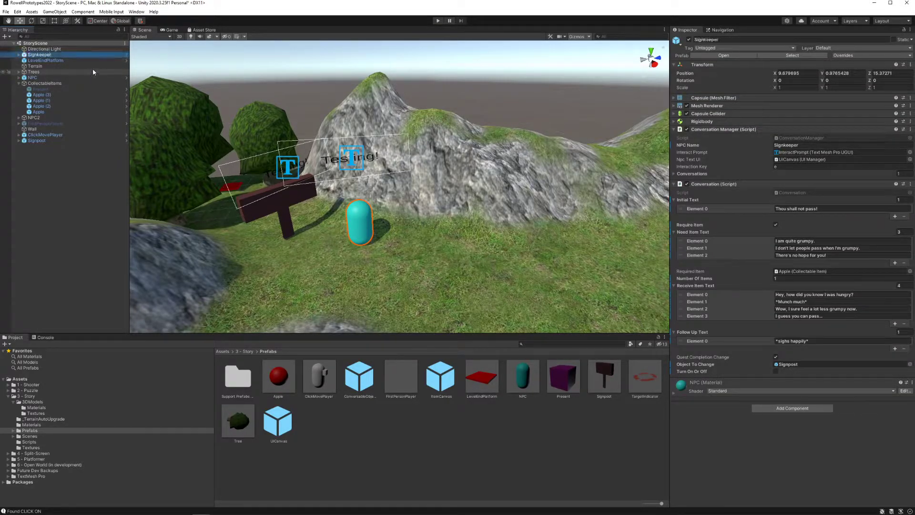
pyautogui.click(19, 83)
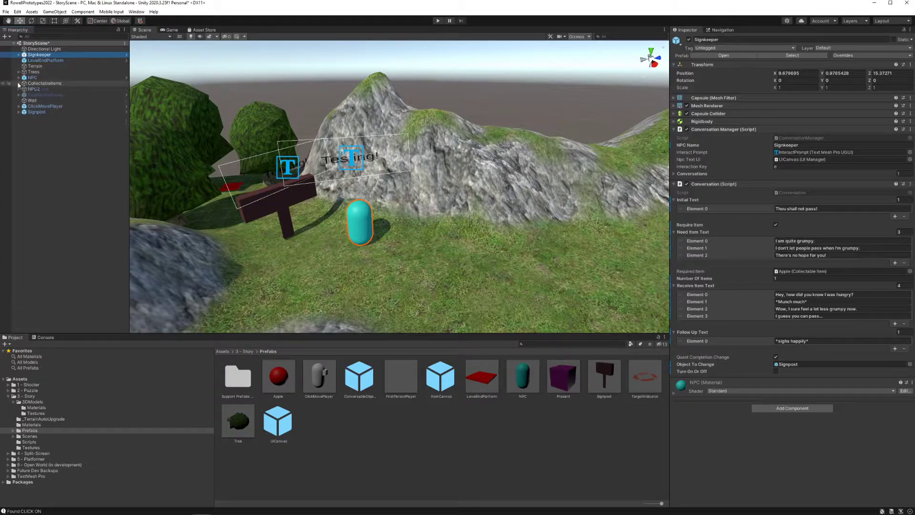
# Examine the Signkeeper's child objects and components, and look over the open ground between the two NPCs
pyautogui.click(86, 168)
pyautogui.moveTo(433, 231); pyautogui.dragTo(522, 364, button='right')
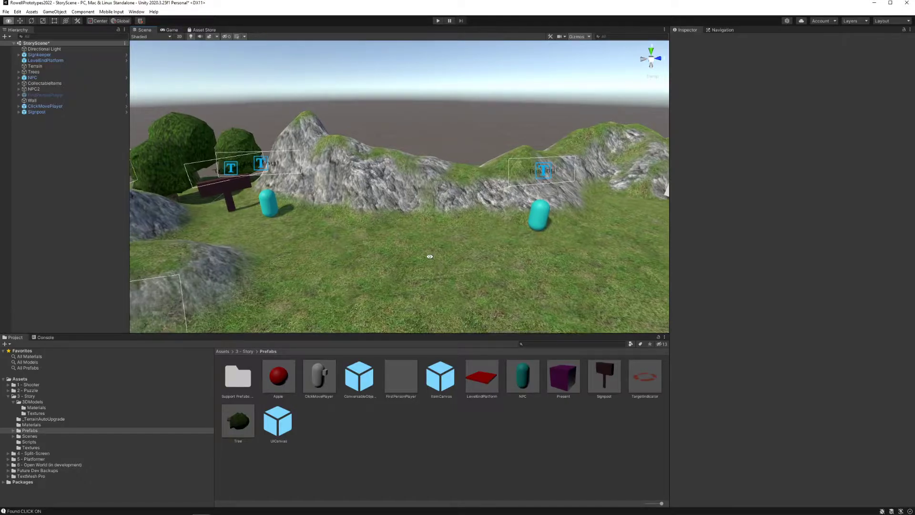
pyautogui.moveTo(429, 256); pyautogui.dragTo(437, 251, button='right')
pyautogui.click(39, 55)
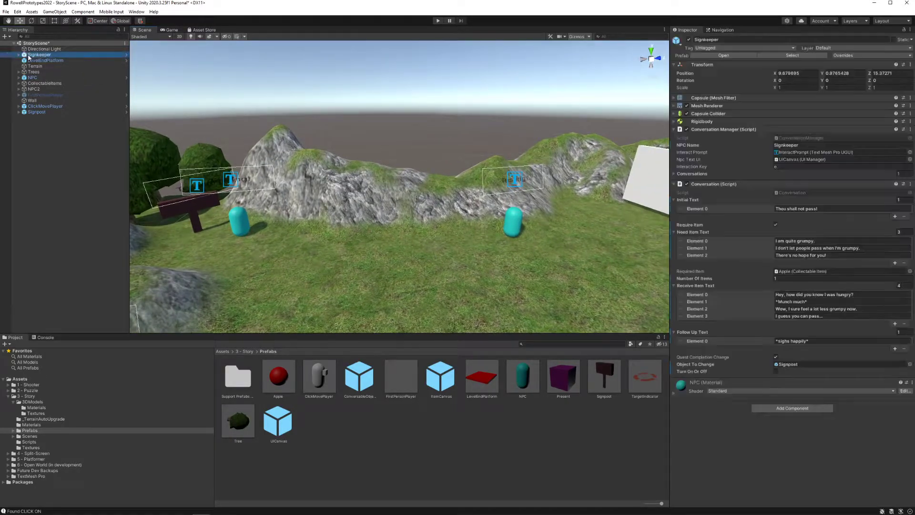
pyautogui.click(18, 55)
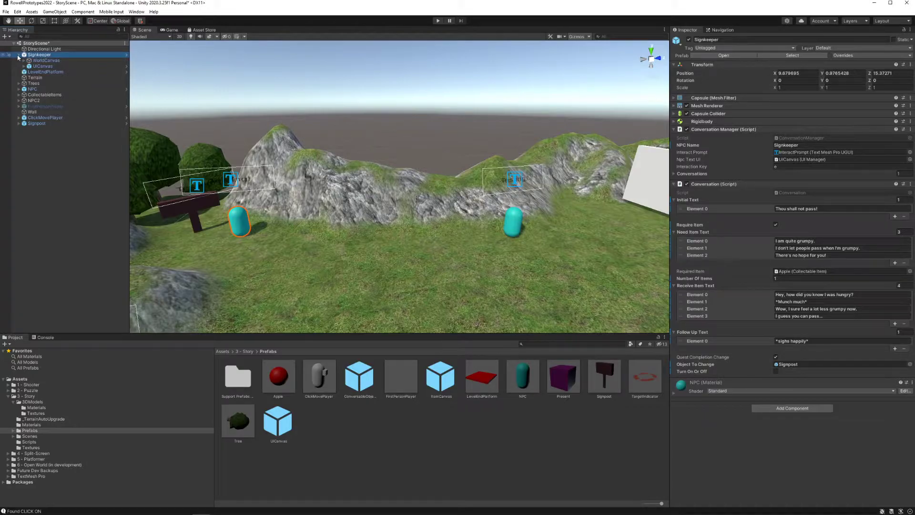
pyautogui.click(19, 54)
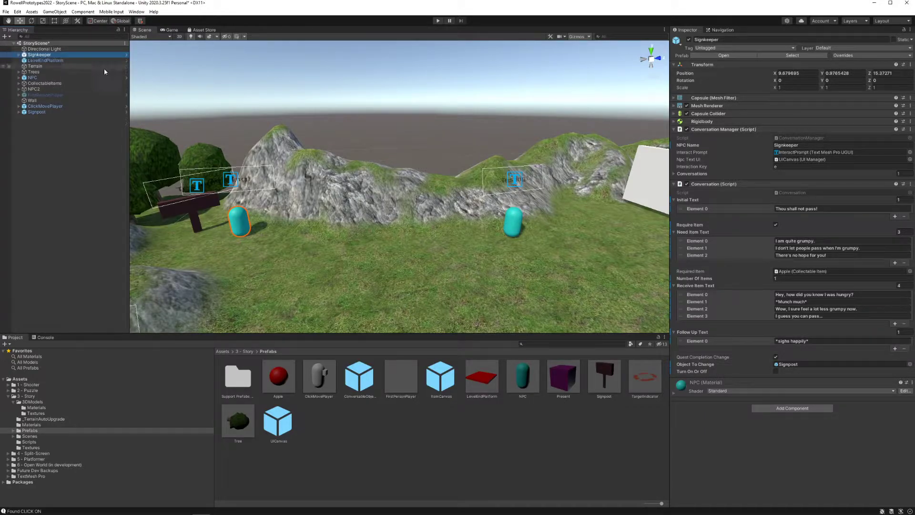
pyautogui.click(424, 132)
pyautogui.moveTo(425, 168); pyautogui.dragTo(394, 187, button='right')
pyautogui.moveTo(411, 230); pyautogui.dragTo(450, 218, button='right')
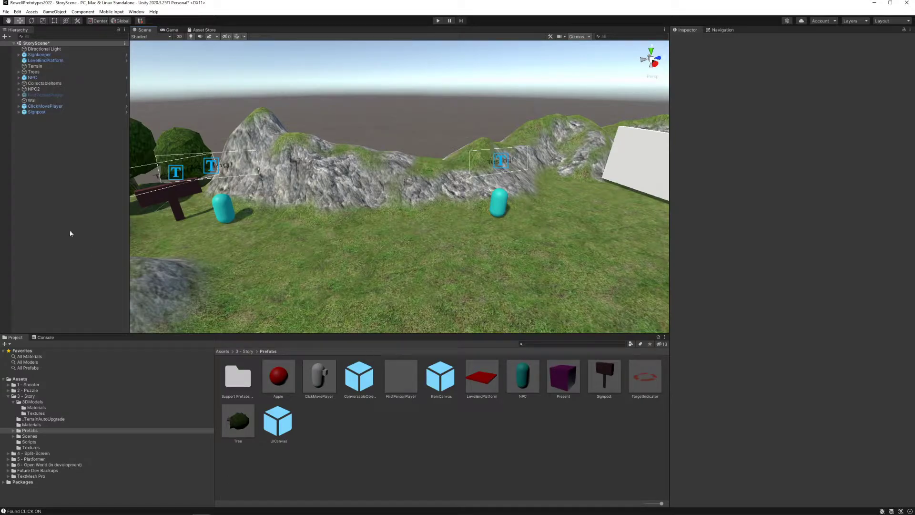
# Create a 3D sphere and place it above the grass between the two NPCs, at about X 13.53, Y 2.34, Z 22.49
pyautogui.rightClick(48, 159)
pyautogui.moveTo(86, 260)
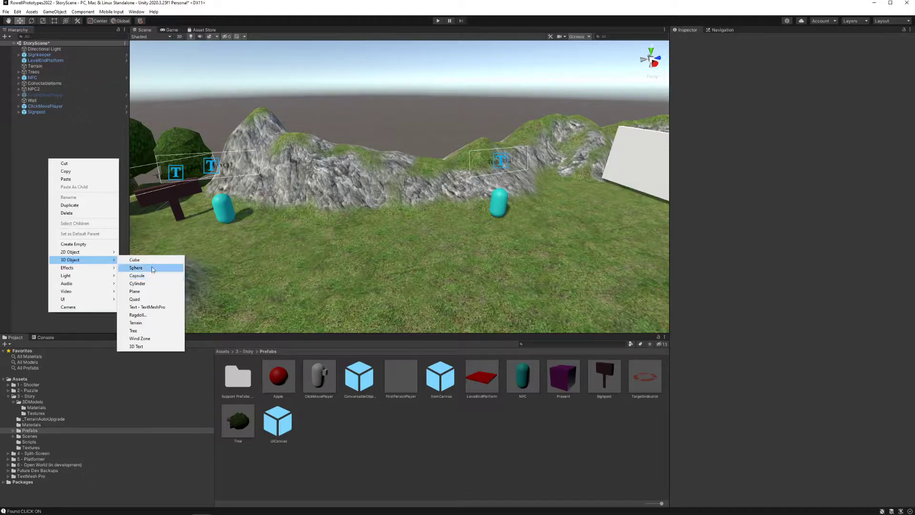
pyautogui.click(151, 267)
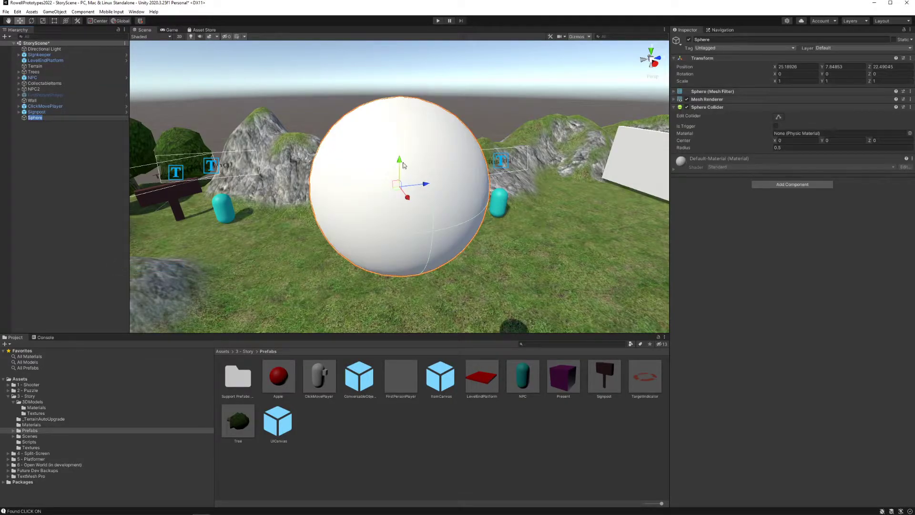
pyautogui.moveTo(403, 164); pyautogui.dragTo(339, 176)
# Create a new material named FloatingOrb in the 3 - Story Materials folder
pyautogui.click(47, 425)
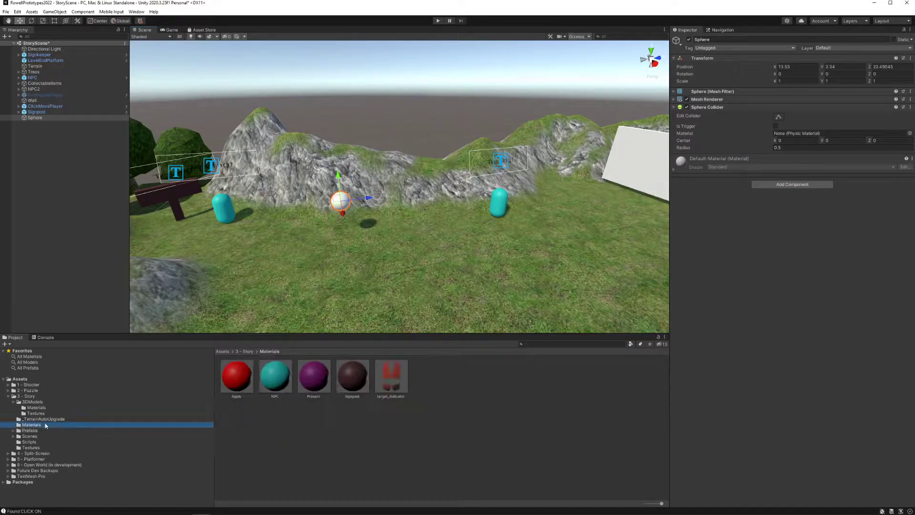
pyautogui.rightClick(435, 427)
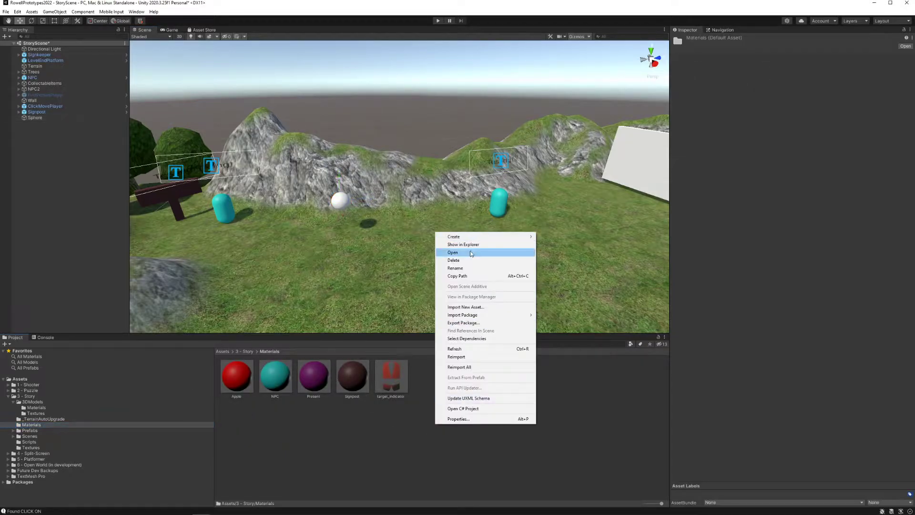
pyautogui.moveTo(460, 238)
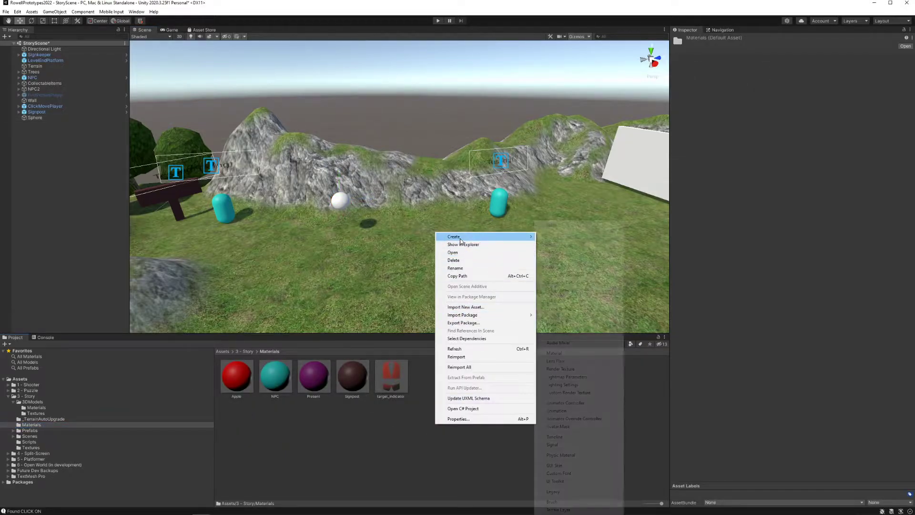
pyautogui.click(553, 354)
pyautogui.write('Fealthe')
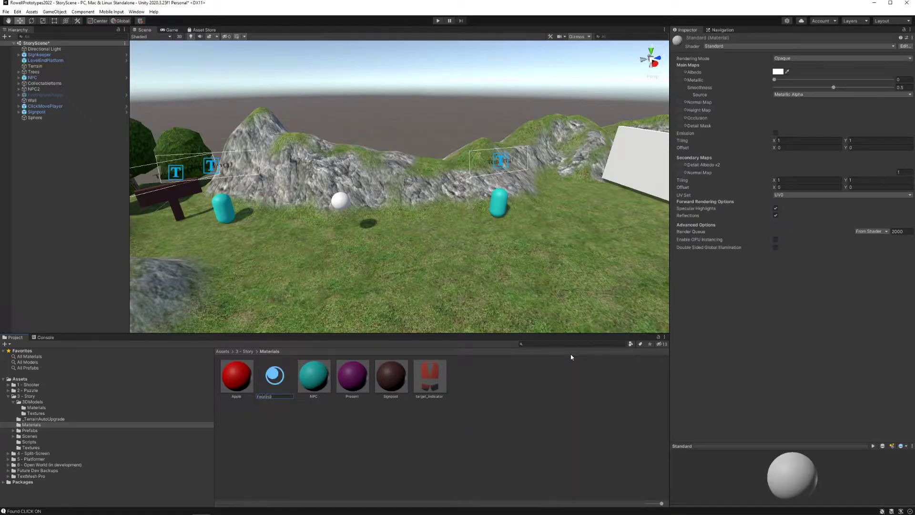
pyautogui.press('Return')
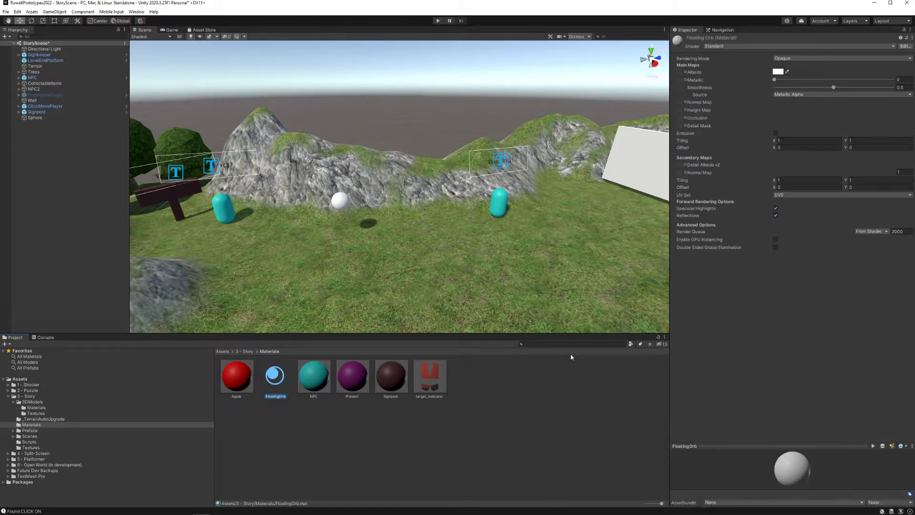
# Set the FloatingOrb material's Albedo to magenta, about RGB 234, 46, 197, and apply it to the sphere
pyautogui.click(779, 73)
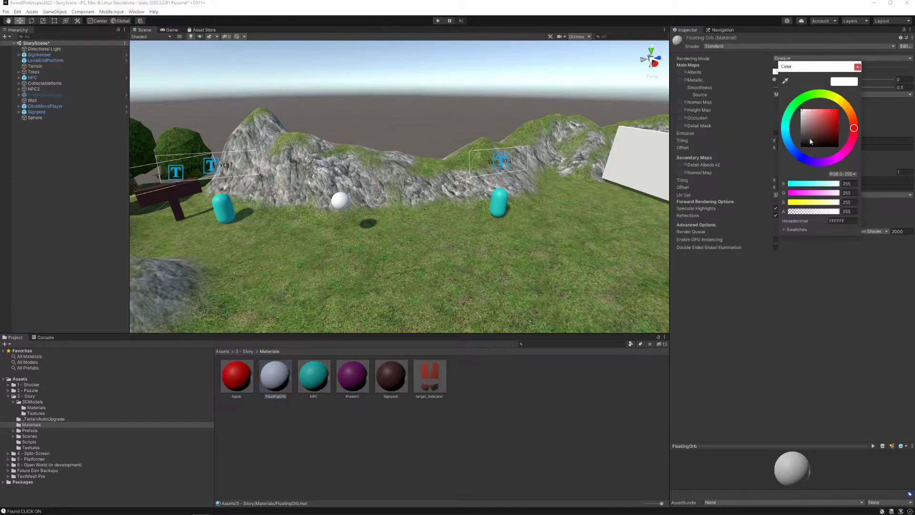
pyautogui.click(842, 153)
pyautogui.moveTo(833, 140); pyautogui.dragTo(832, 112)
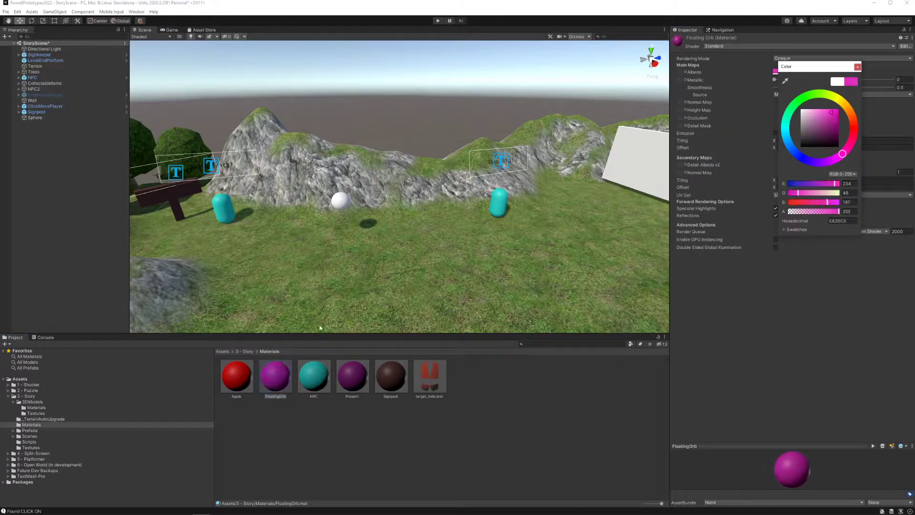
pyautogui.moveTo(271, 379); pyautogui.dragTo(342, 206)
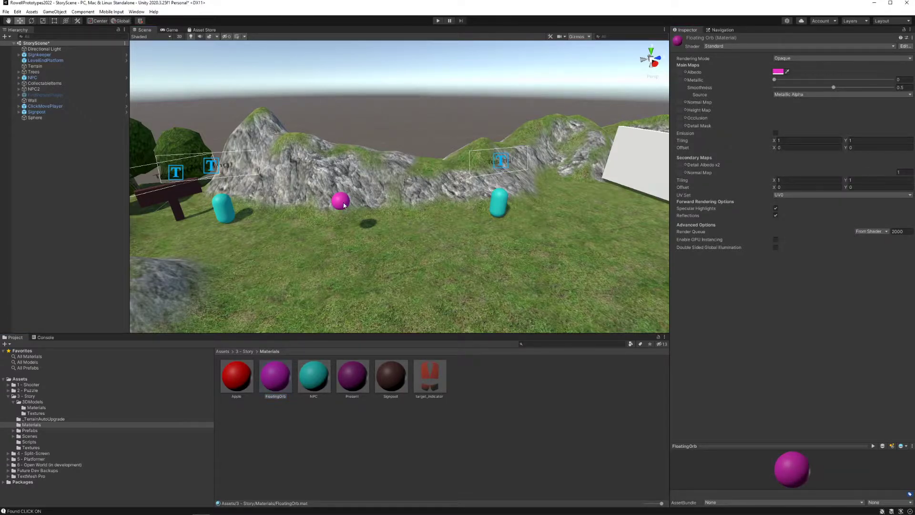
# Rename the magenta sphere in the scene as FloatingOrb
pyautogui.click(344, 206)
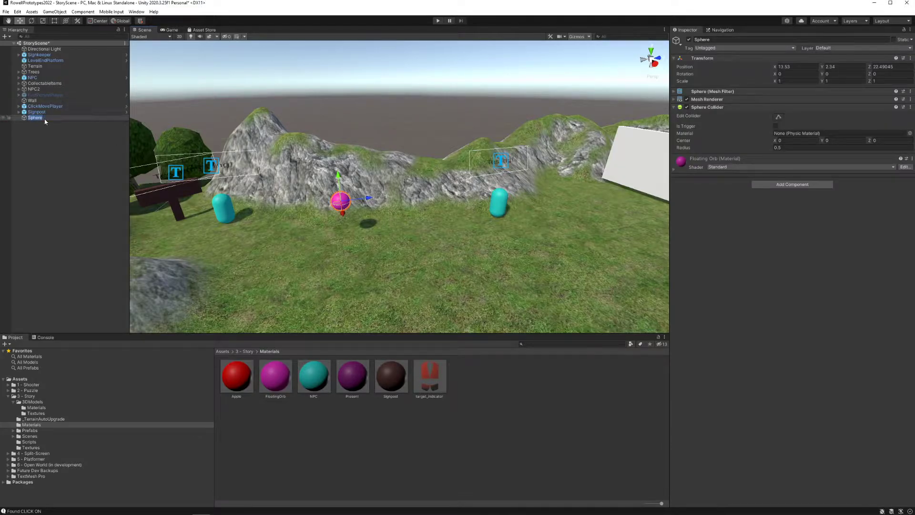
pyautogui.write('FloatingOrb')
pyautogui.press('Return')
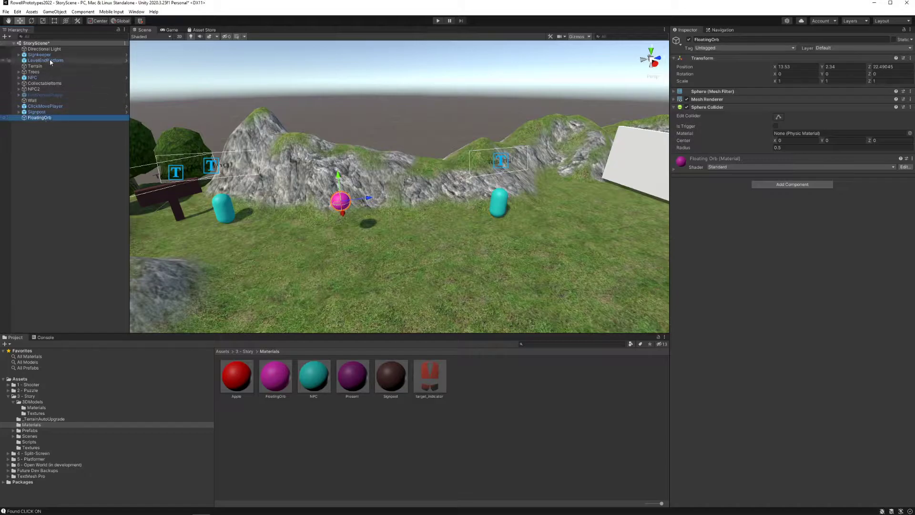
# Move the NPC object directly above FloatingOrb in the scene hierarchy
pyautogui.moveTo(394, 237); pyautogui.dragTo(380, 243, button='right')
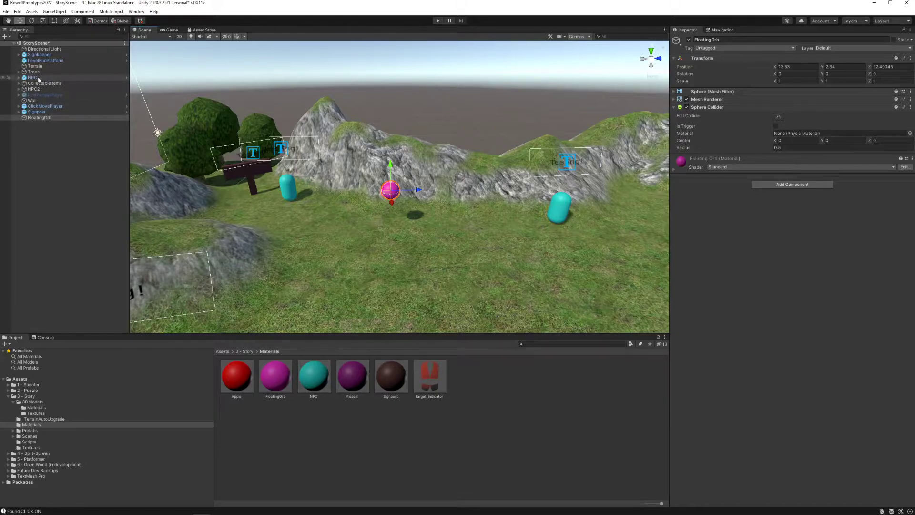
pyautogui.moveTo(38, 80); pyautogui.dragTo(43, 115)
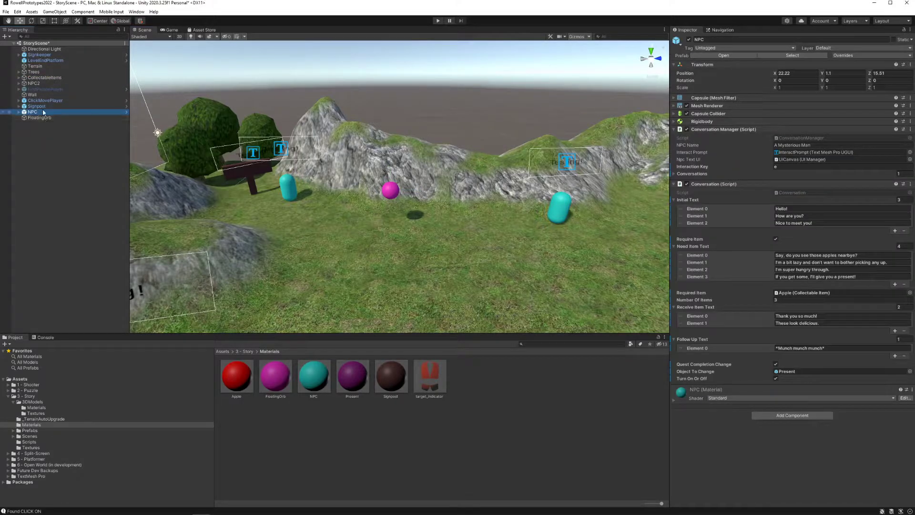
pyautogui.doubleClick(42, 112)
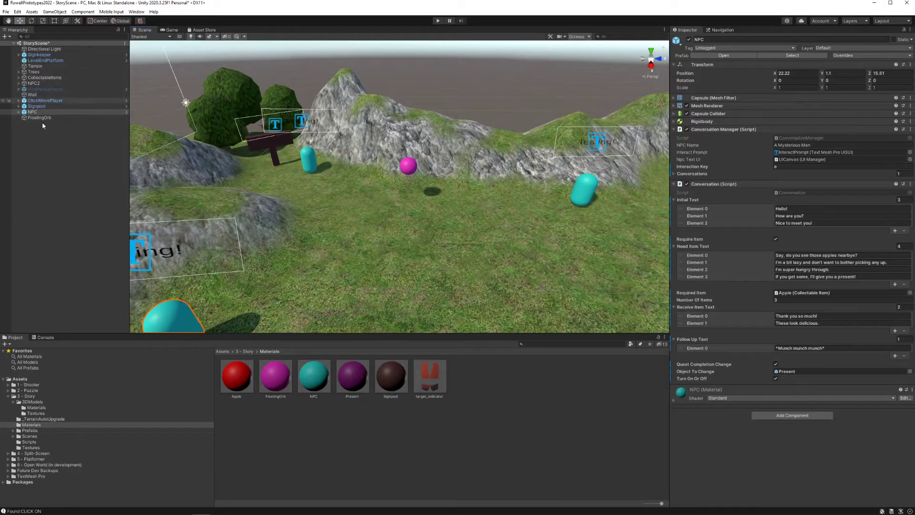
# Compare the components of FloatingOrb with those of the NPC, including the orb's Sphere Collider settings
pyautogui.click(43, 117)
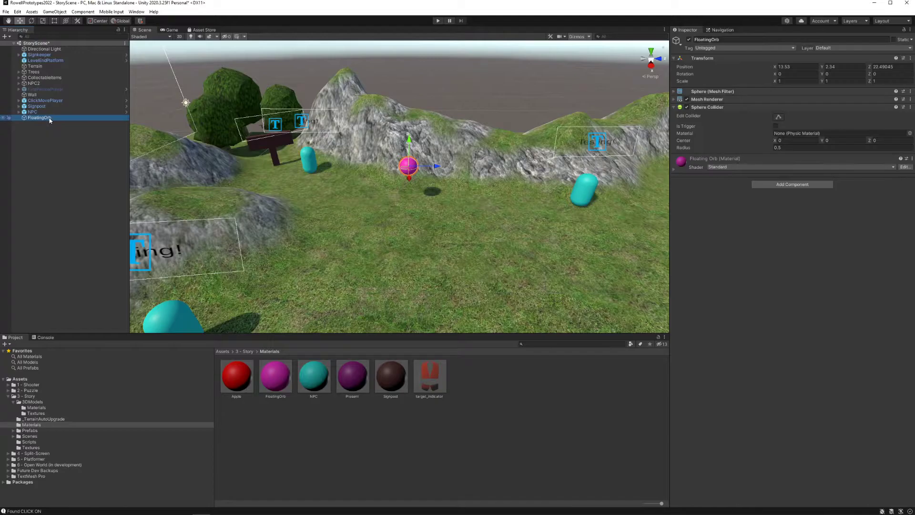
pyautogui.click(41, 113)
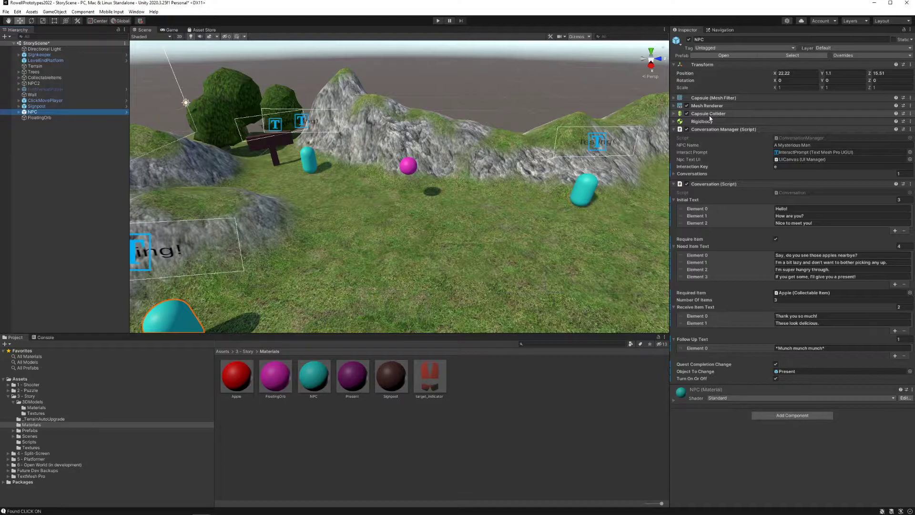
pyautogui.moveTo(518, 214); pyautogui.dragTo(486, 224, button='right')
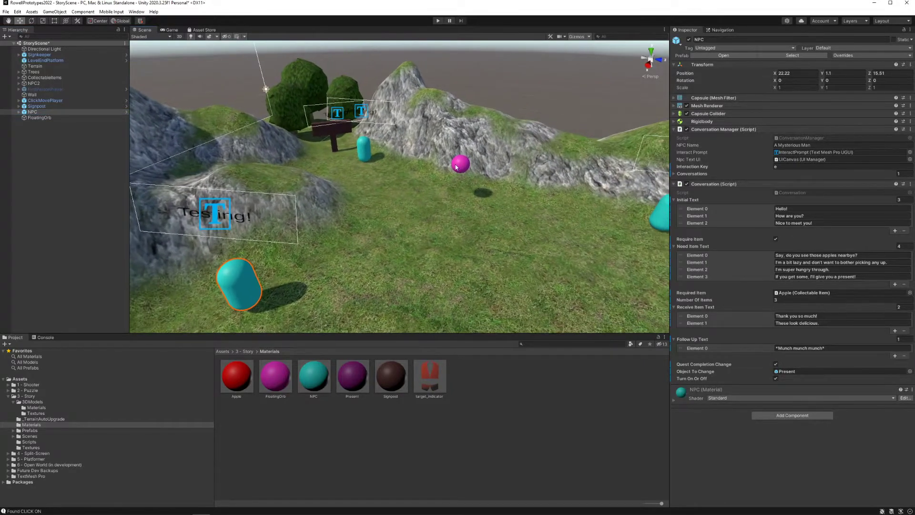
pyautogui.moveTo(378, 192); pyautogui.dragTo(424, 193, button='right')
pyautogui.click(73, 118)
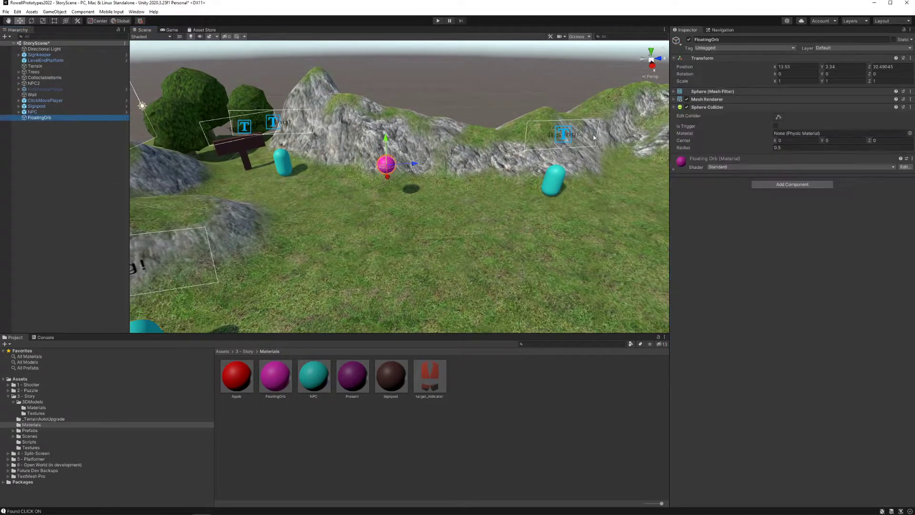
pyautogui.click(710, 108)
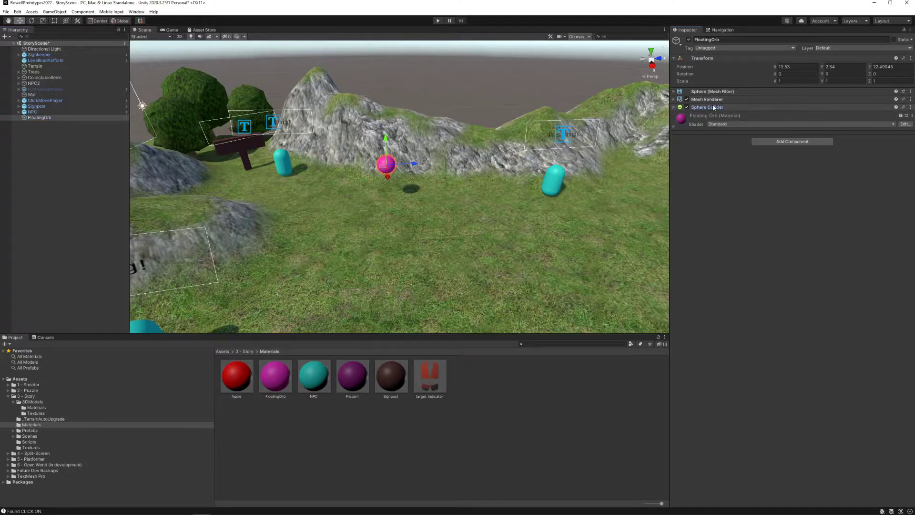
pyautogui.click(713, 107)
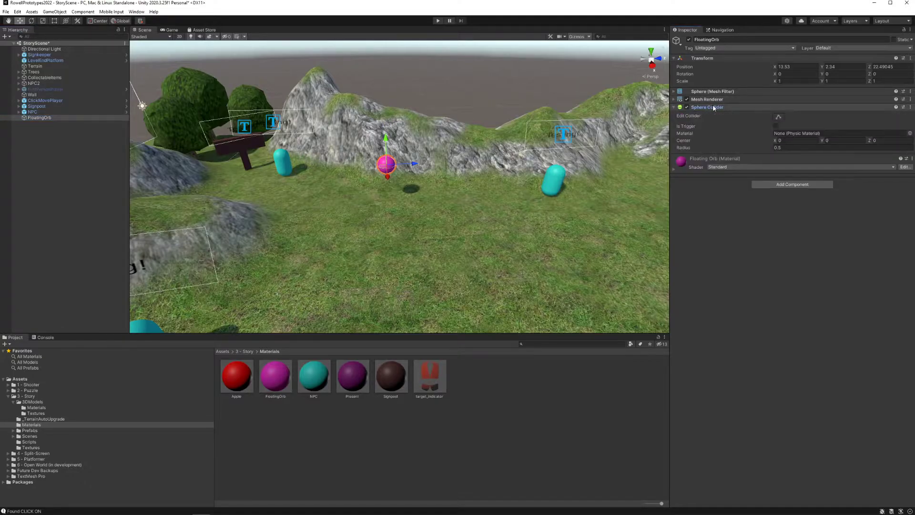
pyautogui.click(713, 107)
pyautogui.click(33, 111)
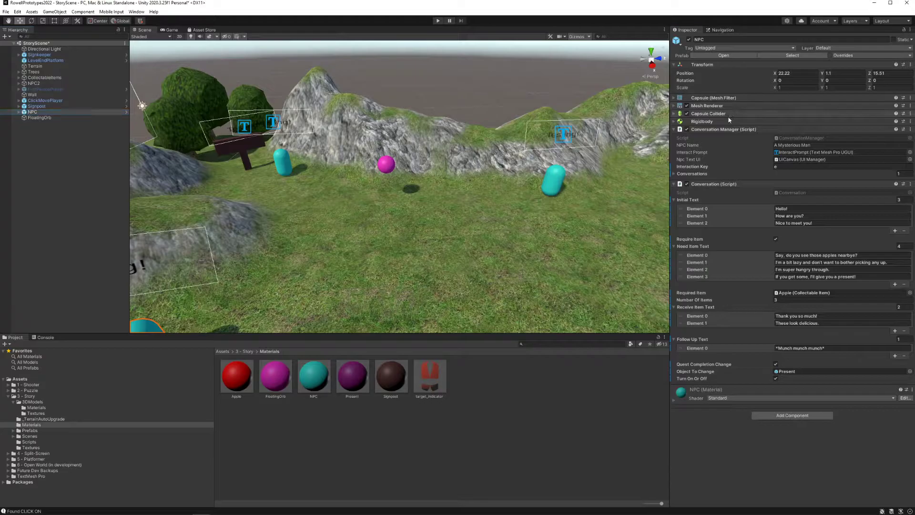
# Examine the NPC's Capsule Collider and Rigidbody settings and check them against FloatingOrb's Sphere Collider
pyautogui.click(710, 114)
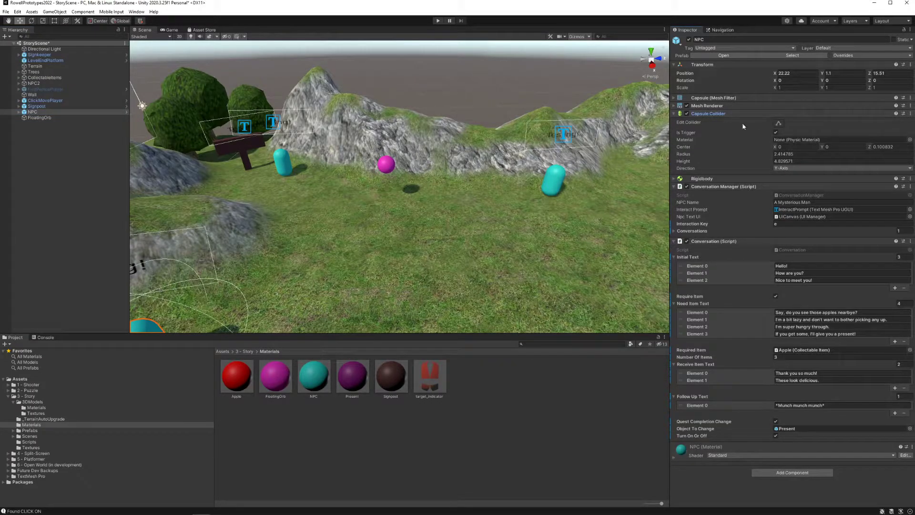
pyautogui.click(724, 114)
pyautogui.click(48, 117)
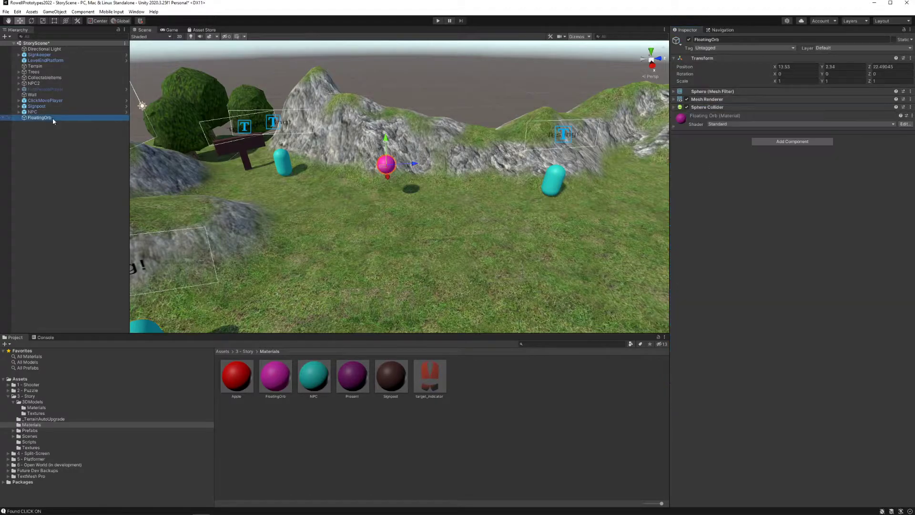
pyautogui.click(715, 107)
pyautogui.click(729, 107)
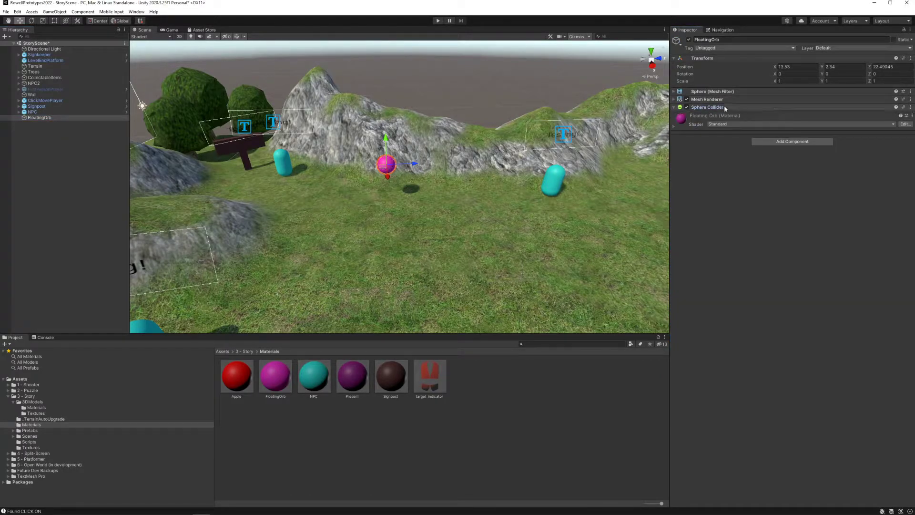
pyautogui.click(70, 113)
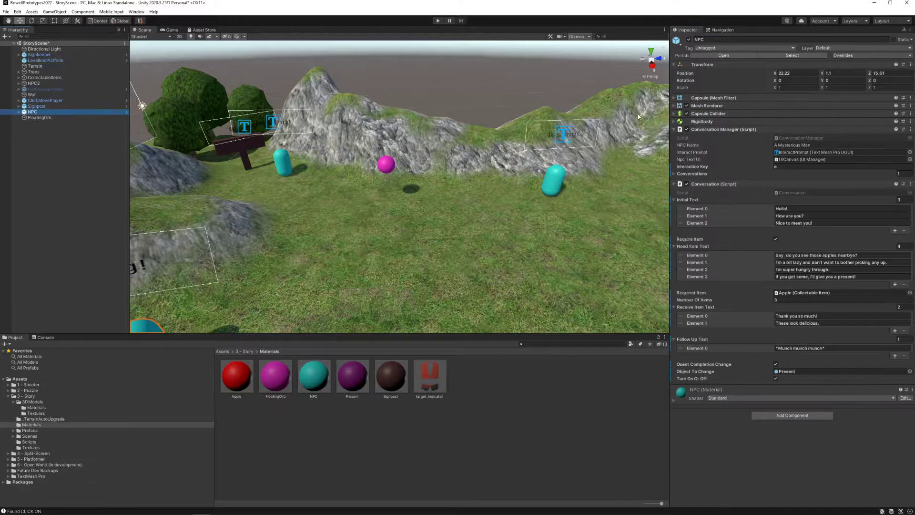
pyautogui.click(709, 122)
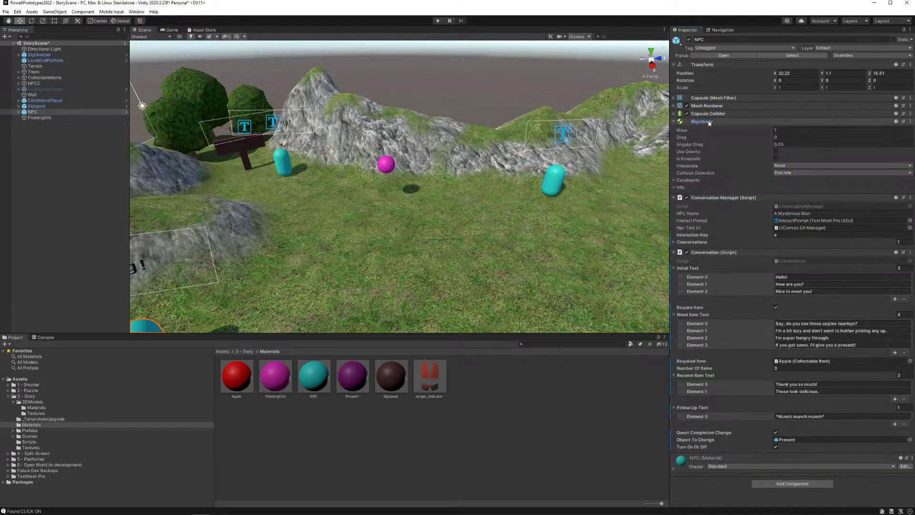
pyautogui.click(709, 122)
# Add a Rigidbody component to FloatingOrb and turn off its Use Gravity option
pyautogui.click(67, 117)
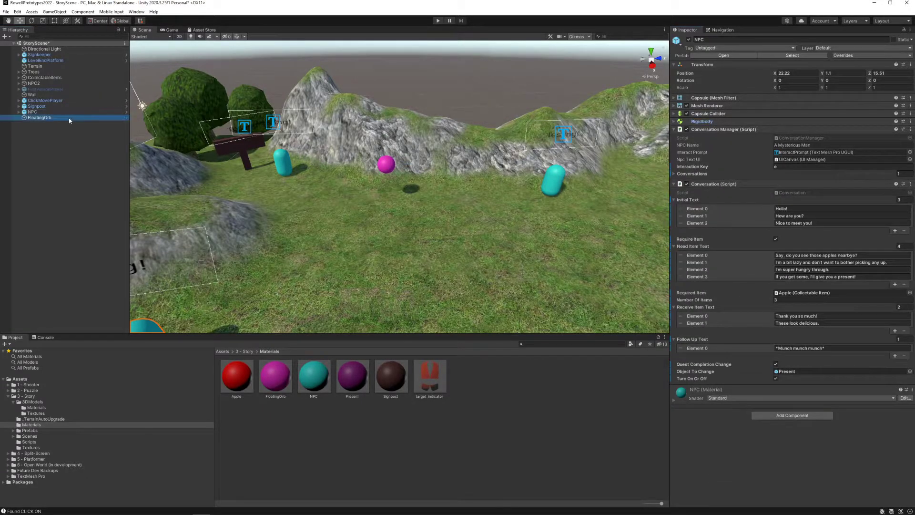
pyautogui.click(780, 142)
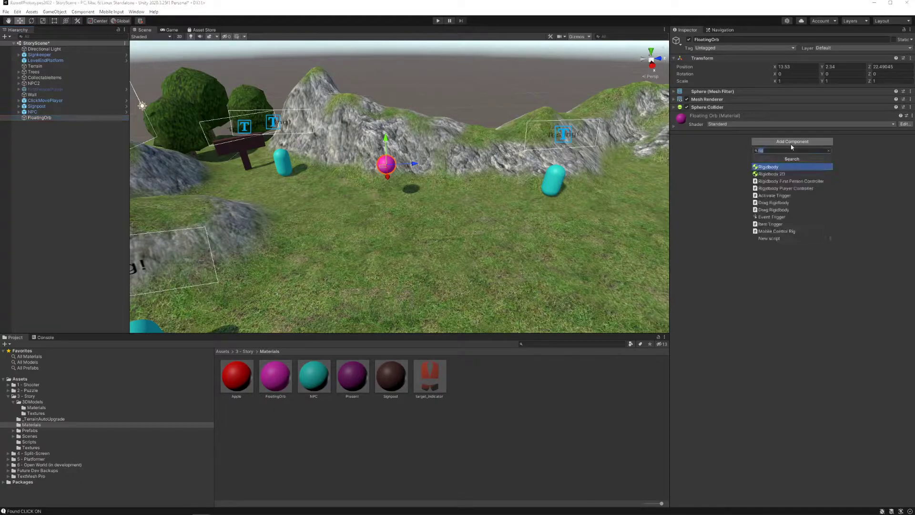
pyautogui.write('rigi')
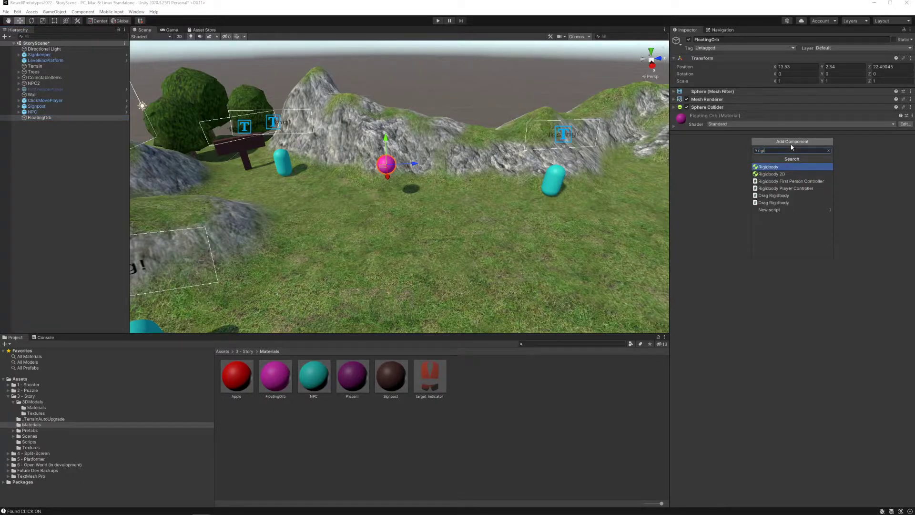
pyautogui.press('Return')
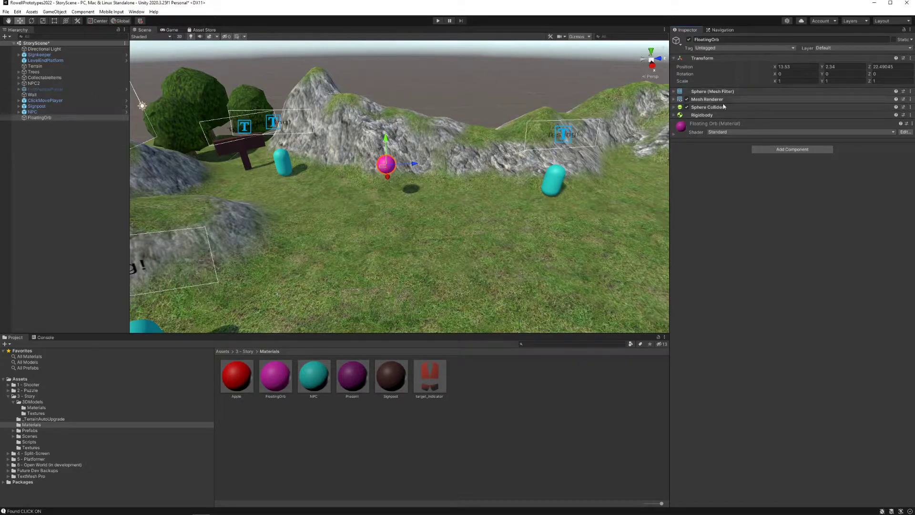
pyautogui.click(711, 116)
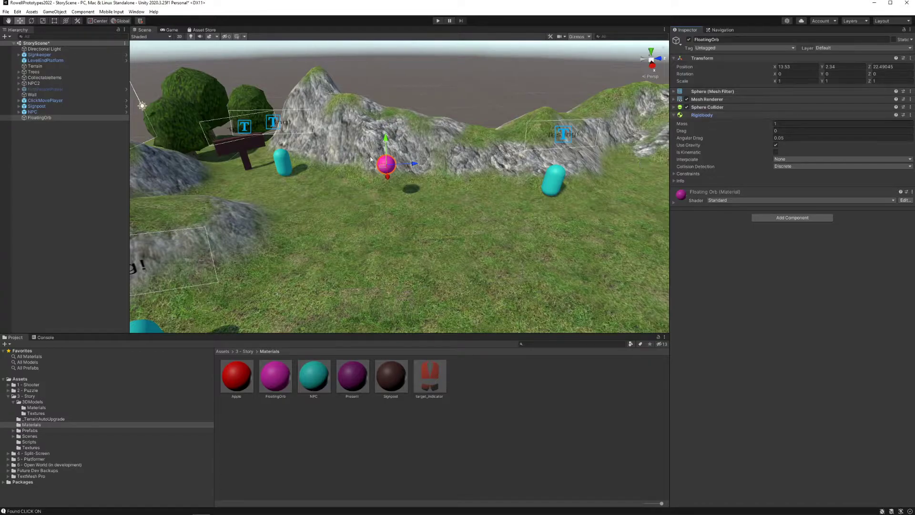
pyautogui.click(775, 146)
# Add the ConversationManager and Conversation scripts from the 3 - Story Scripts folder to FloatingOrb, matching the NPC's components
pyautogui.press('Up')
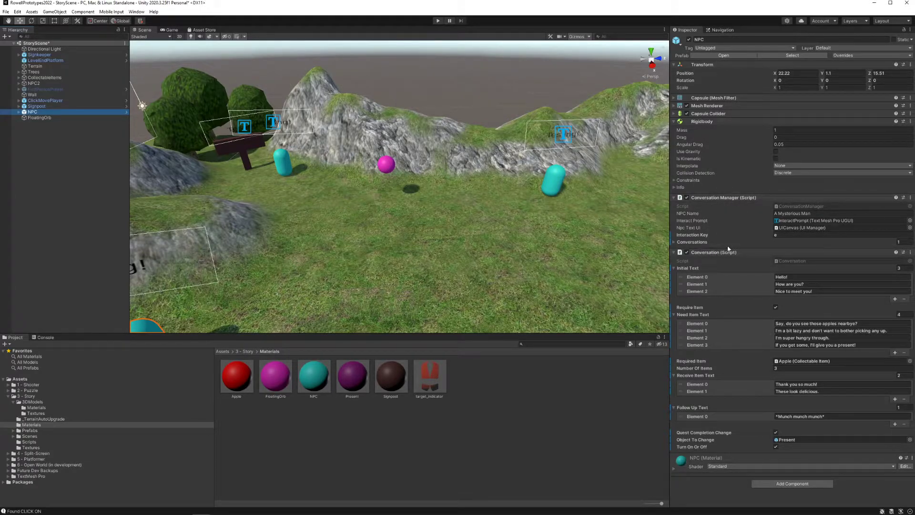
pyautogui.click(722, 122)
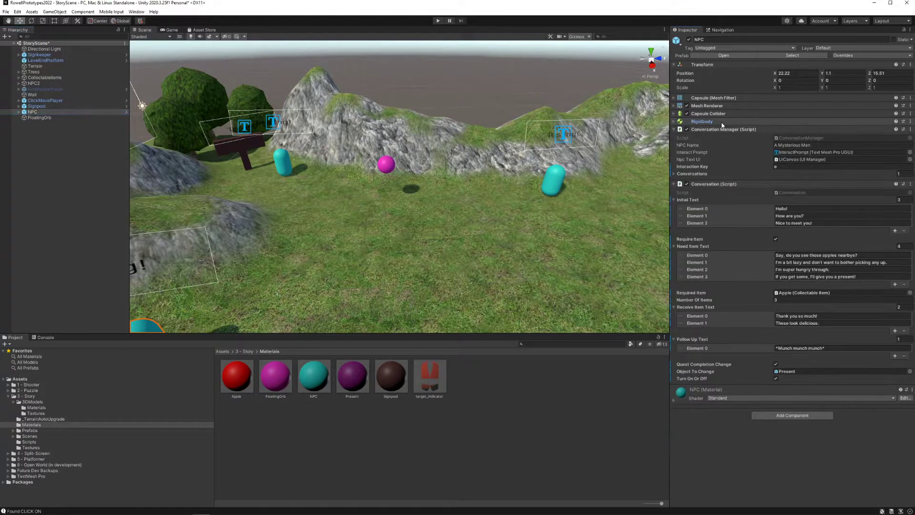
pyautogui.click(59, 118)
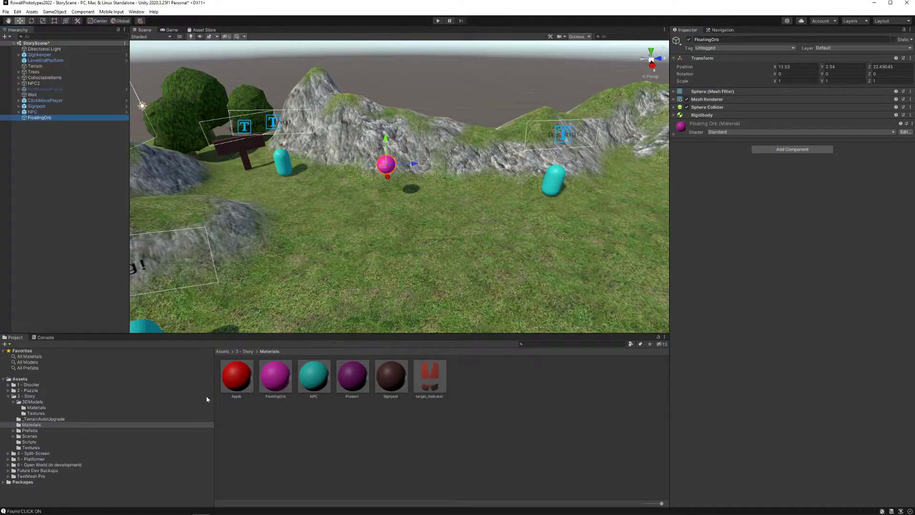
pyautogui.click(30, 443)
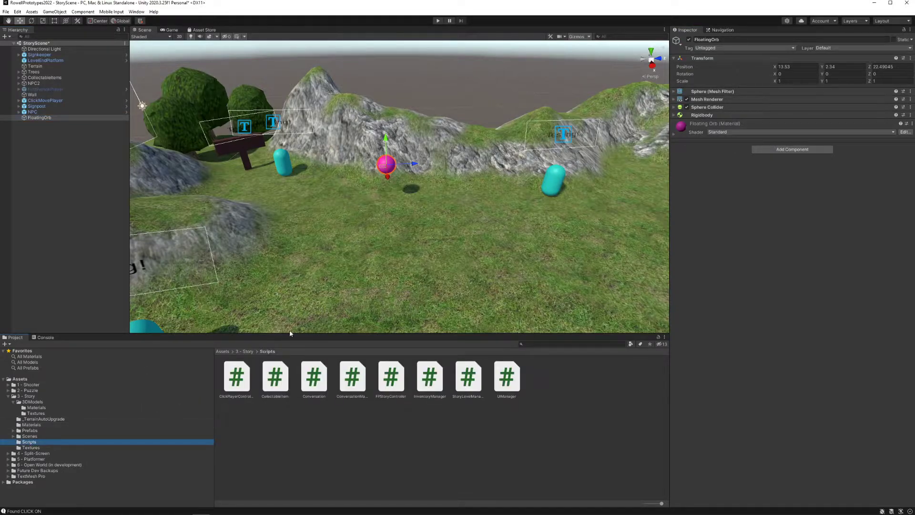
pyautogui.moveTo(353, 380); pyautogui.dragTo(747, 217)
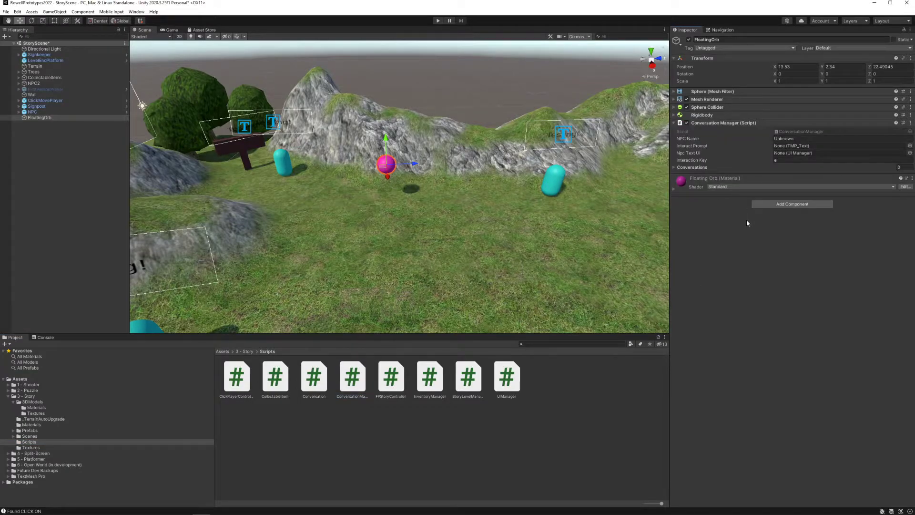
pyautogui.moveTo(313, 377); pyautogui.dragTo(754, 290)
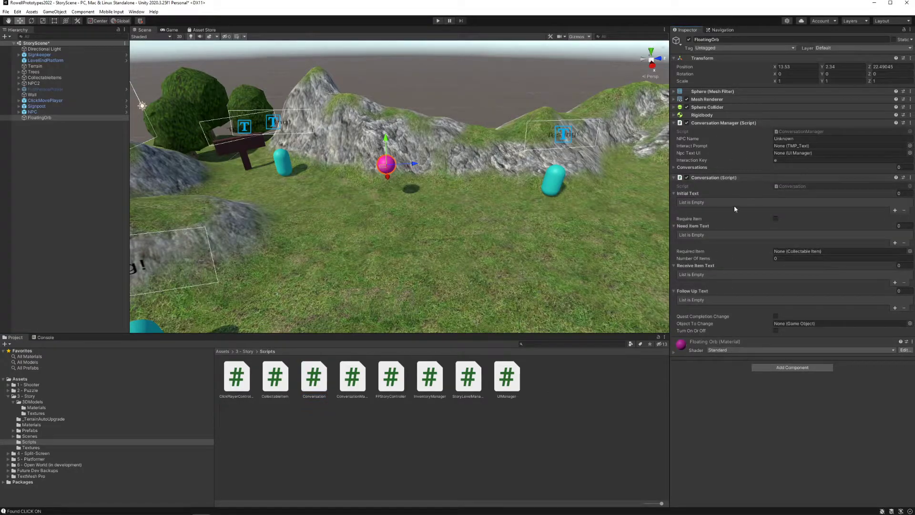
# Examine the NPC's child objects, including the WorldCanvas settings and its InteractPrompt text
pyautogui.click(41, 112)
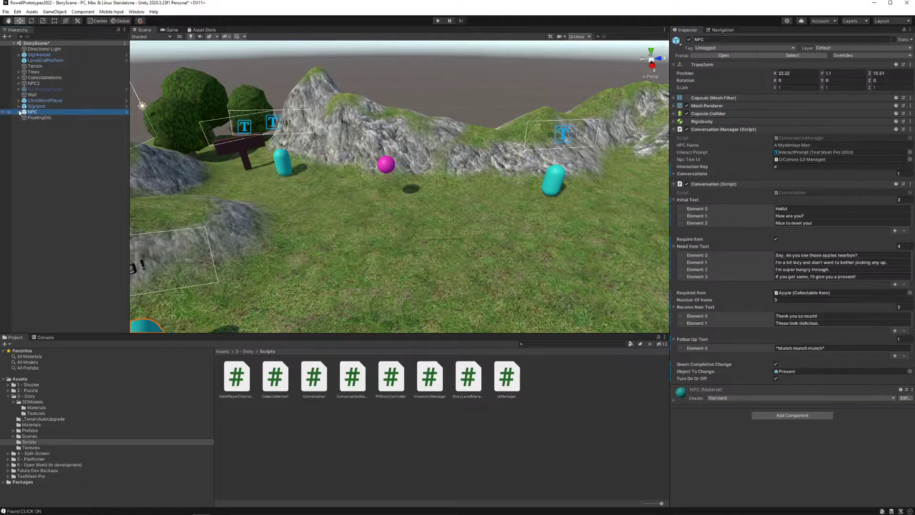
pyautogui.click(19, 112)
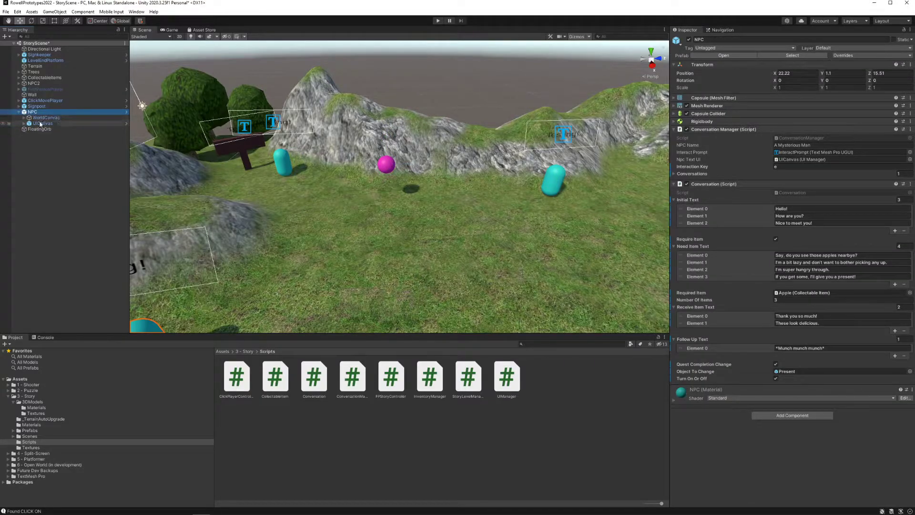
pyautogui.click(40, 120)
pyautogui.click(41, 124)
pyautogui.click(42, 119)
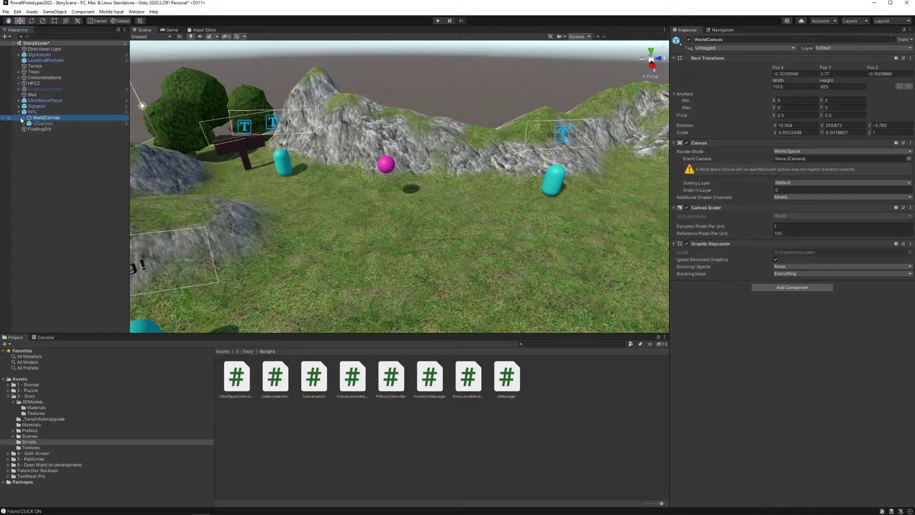
pyautogui.click(22, 118)
pyautogui.click(45, 124)
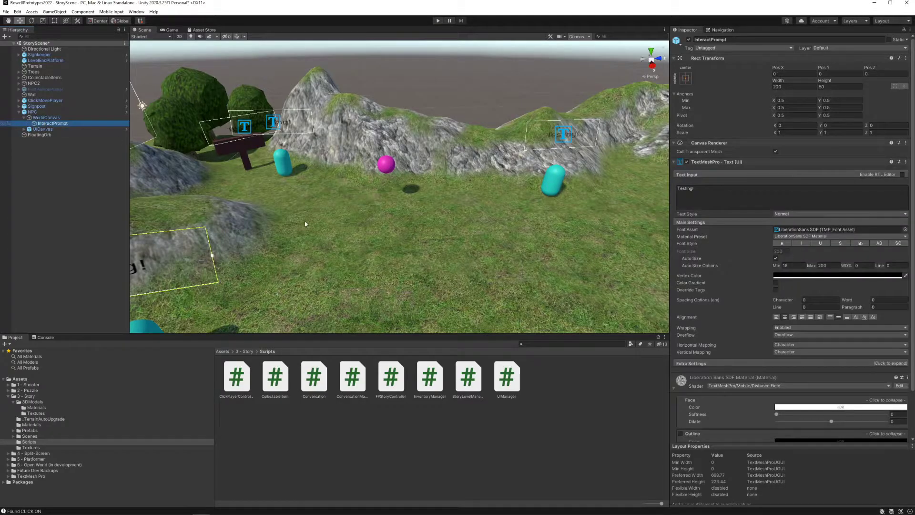
pyautogui.moveTo(341, 219)
pyautogui.mouseDown(button='right')
pyautogui.moveTo(314, 217)
pyautogui.moveTo(343, 215)
pyautogui.mouseUp(button='right')
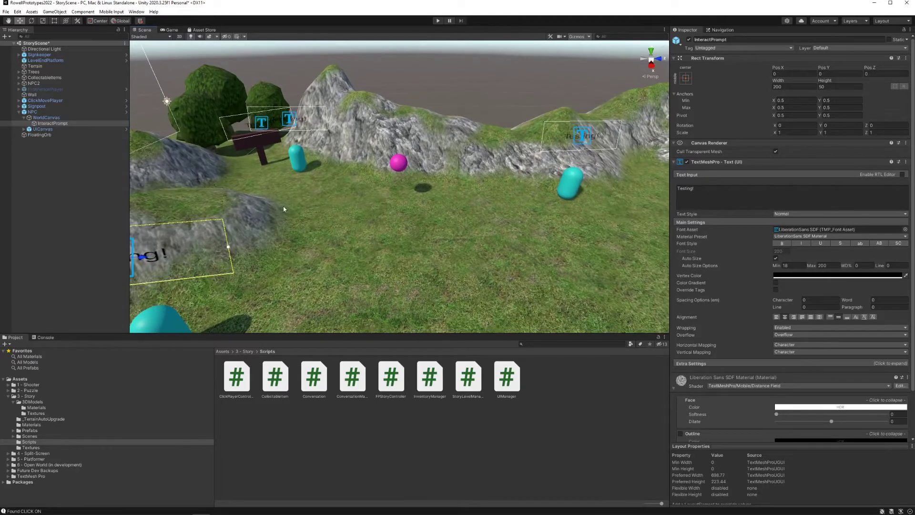
# Examine the NPC's UICanvas and its child elements, including the conversation background, name background and ContinueButton
pyautogui.click(42, 129)
pyautogui.click(24, 129)
pyautogui.click(61, 135)
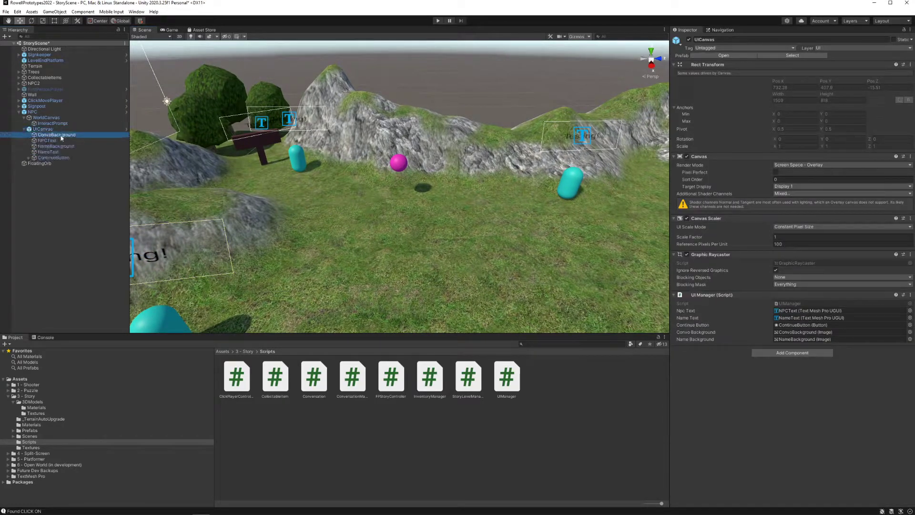
pyautogui.click(56, 146)
pyautogui.click(53, 157)
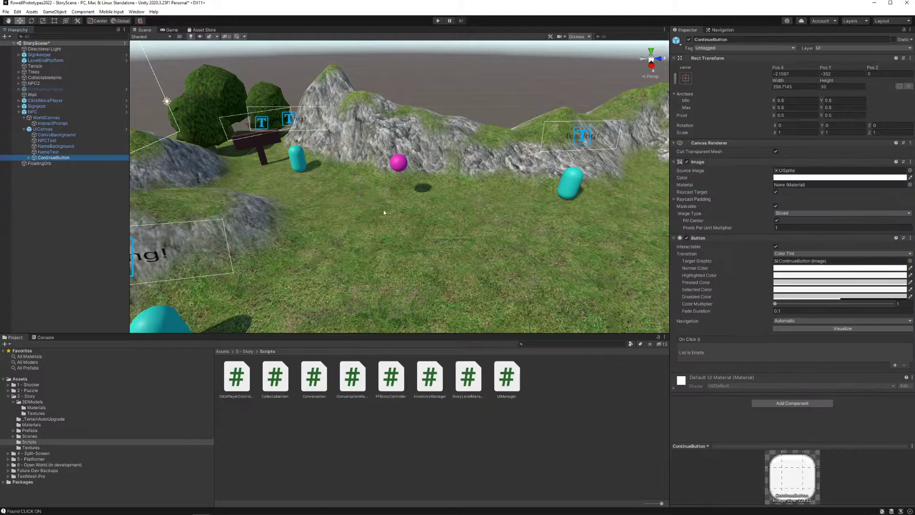
pyautogui.moveTo(362, 212); pyautogui.dragTo(370, 208, button='right')
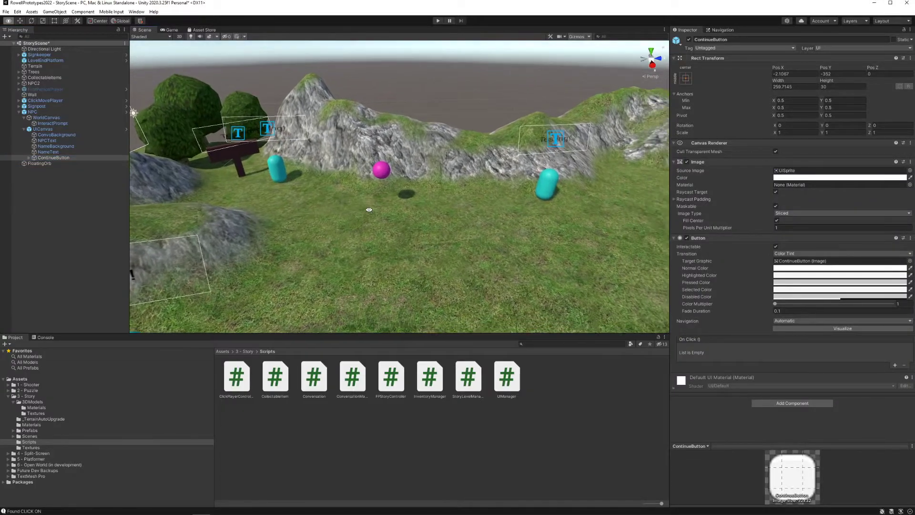
pyautogui.click(24, 129)
pyautogui.click(25, 117)
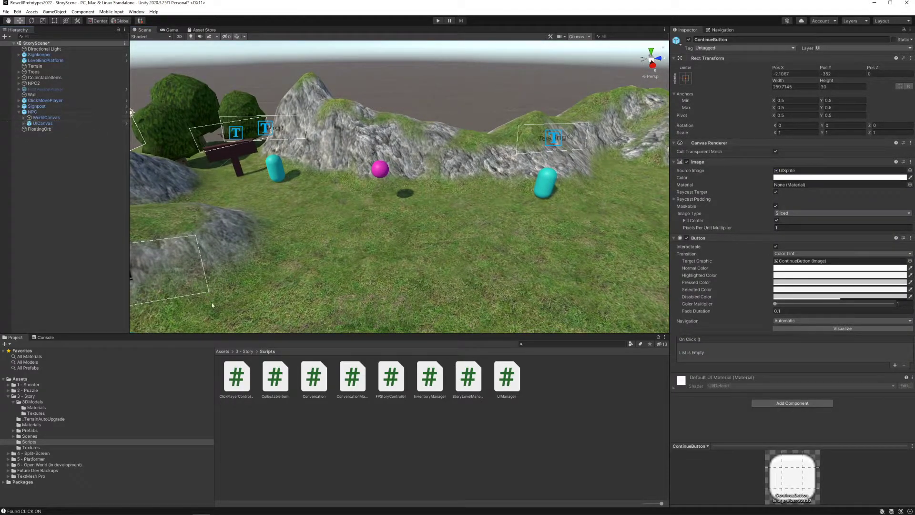
# Open the NPC prefab, save its WorldCanvas as a separate prefab in the 3 - Story Prefabs folder, and return to StoryScene
pyautogui.click(30, 430)
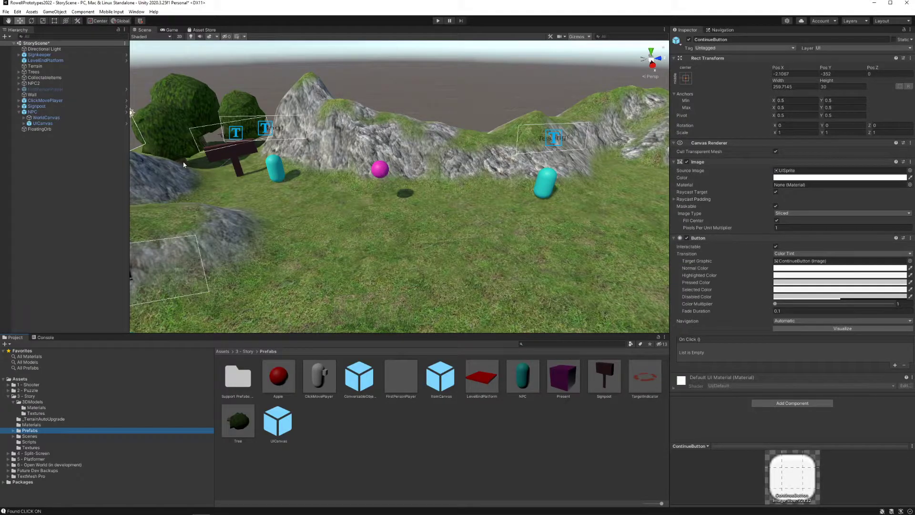
pyautogui.click(43, 123)
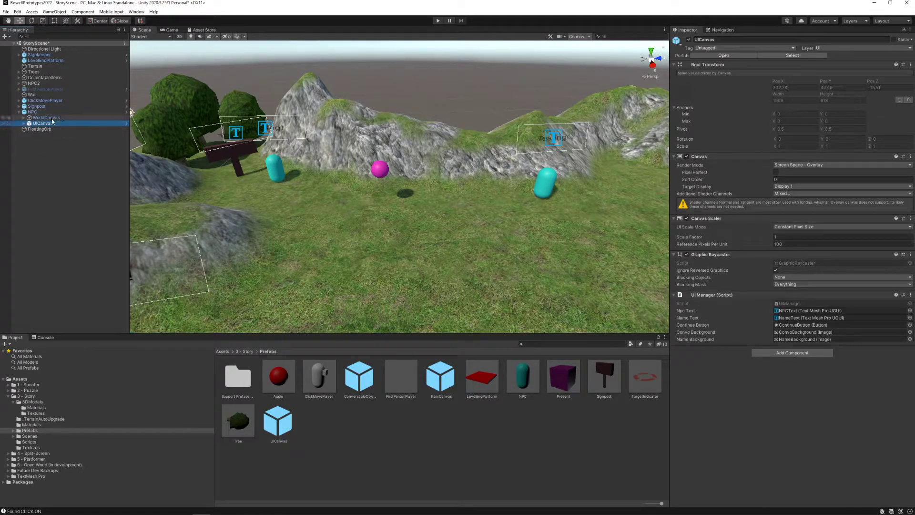
pyautogui.click(26, 118)
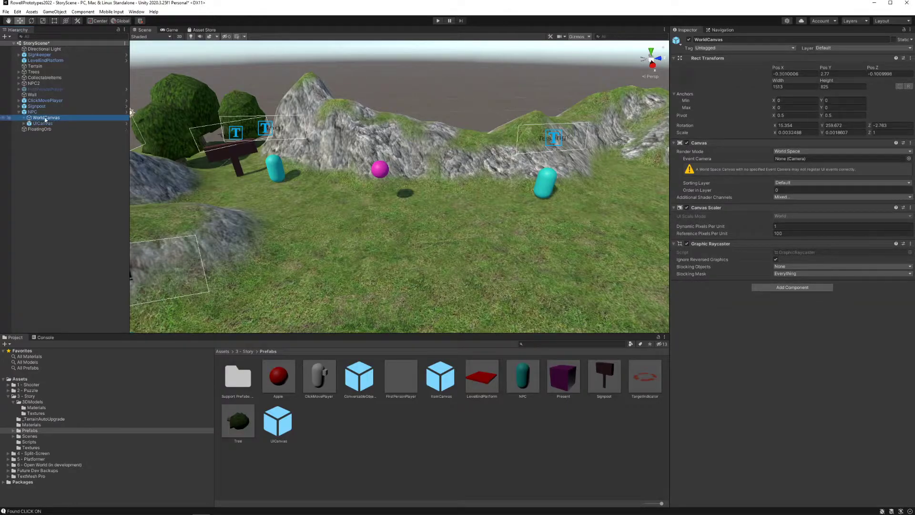
pyautogui.moveTo(46, 120); pyautogui.dragTo(357, 451)
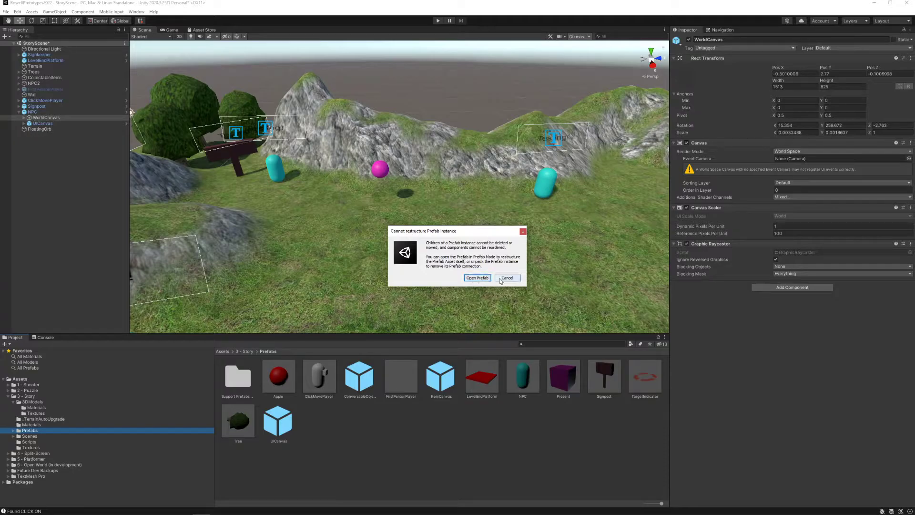
pyautogui.click(504, 279)
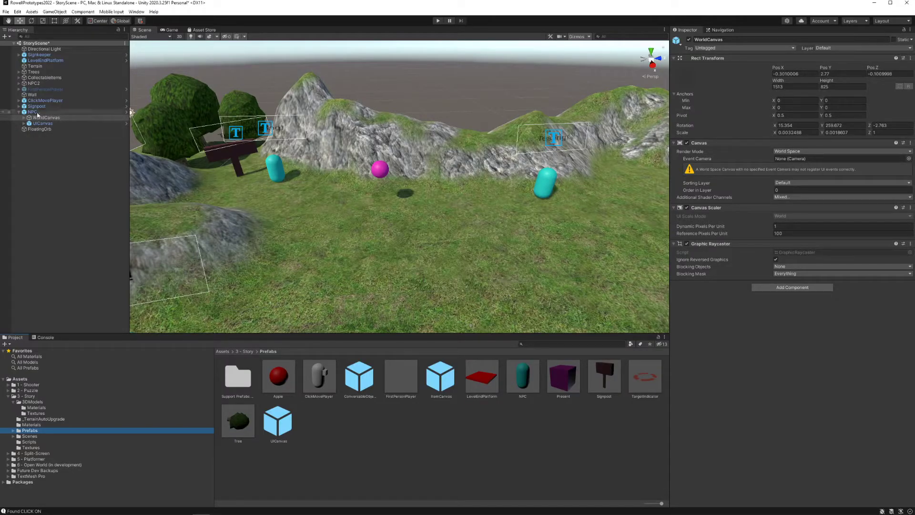
pyautogui.moveTo(61, 122); pyautogui.dragTo(374, 377)
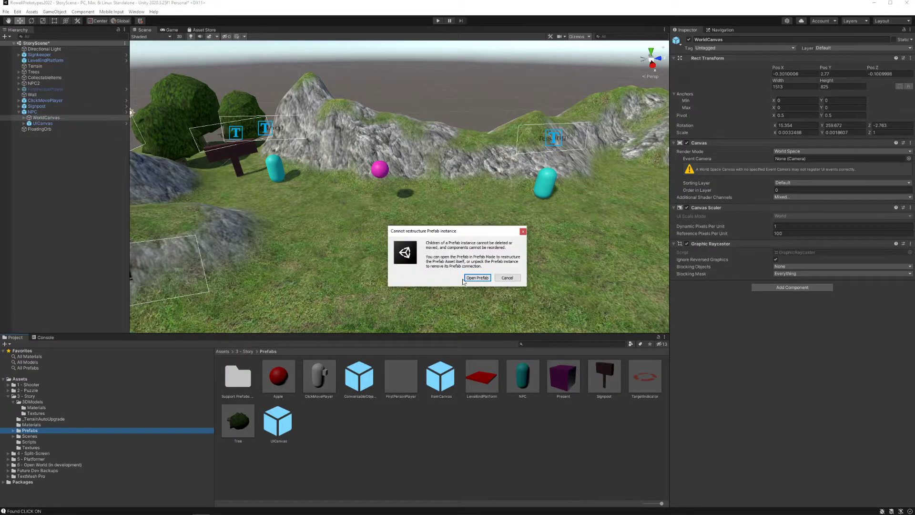
pyautogui.click(478, 278)
pyautogui.moveTo(47, 59); pyautogui.dragTo(398, 444)
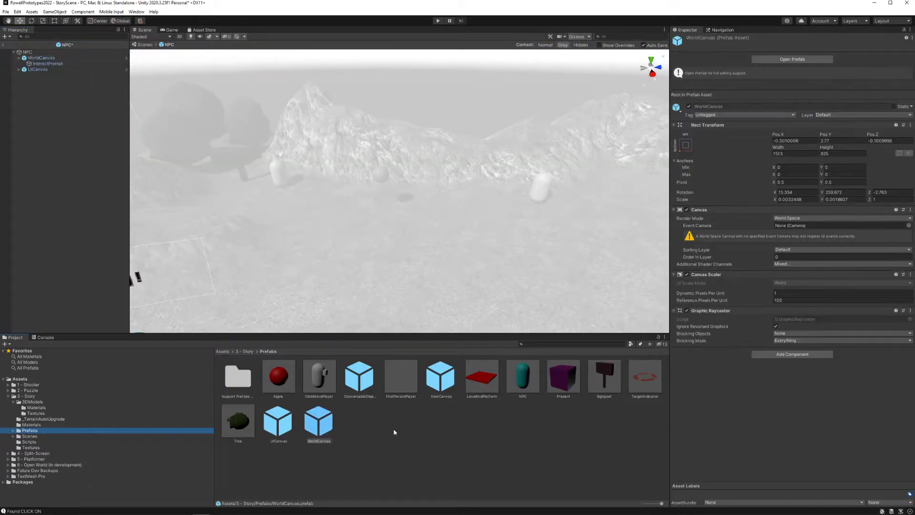
pyautogui.click(4, 45)
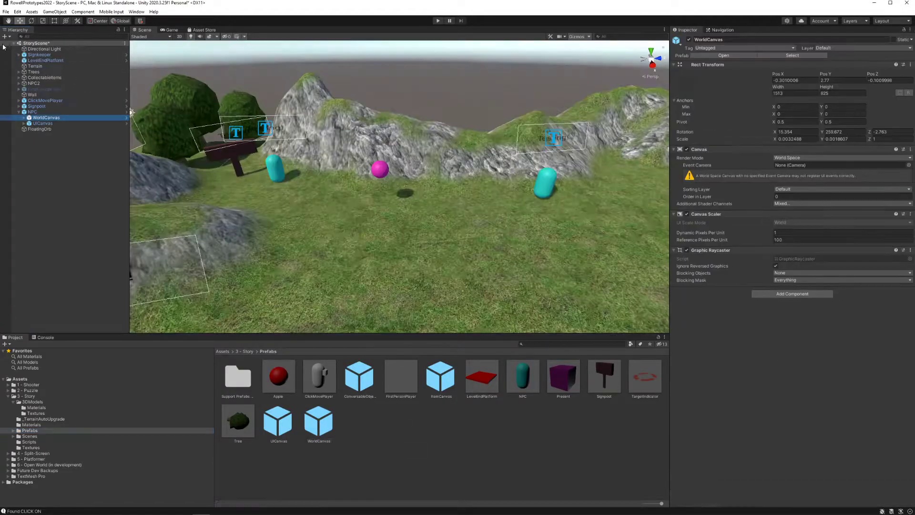
# Add the WorldCanvas and UICanvas prefabs from the 3 - Story Prefabs folder as children of FloatingOrb
pyautogui.click(318, 422)
pyautogui.click(278, 422)
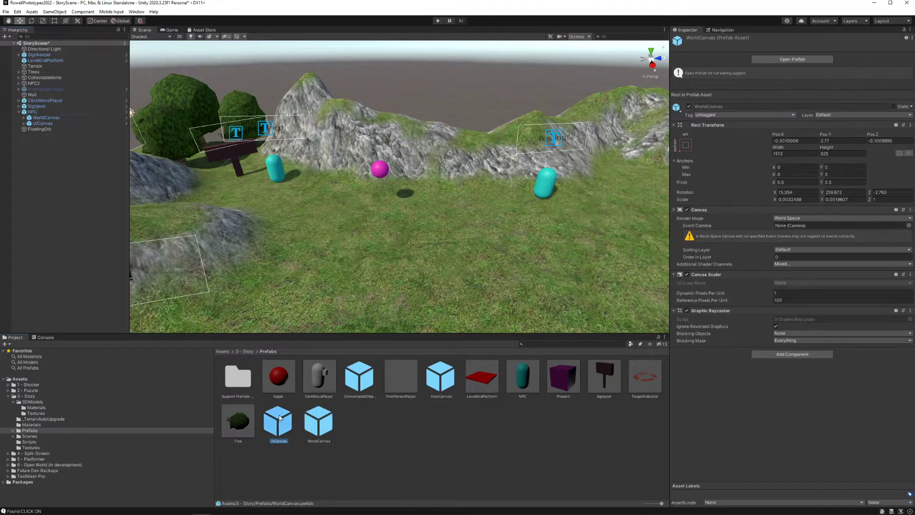
pyautogui.click(79, 141)
pyautogui.click(50, 130)
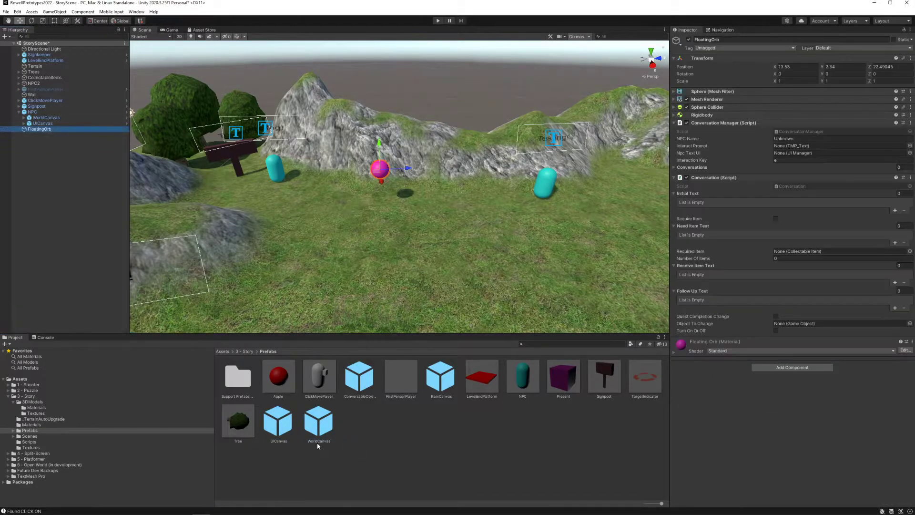
pyautogui.moveTo(280, 423); pyautogui.dragTo(41, 134)
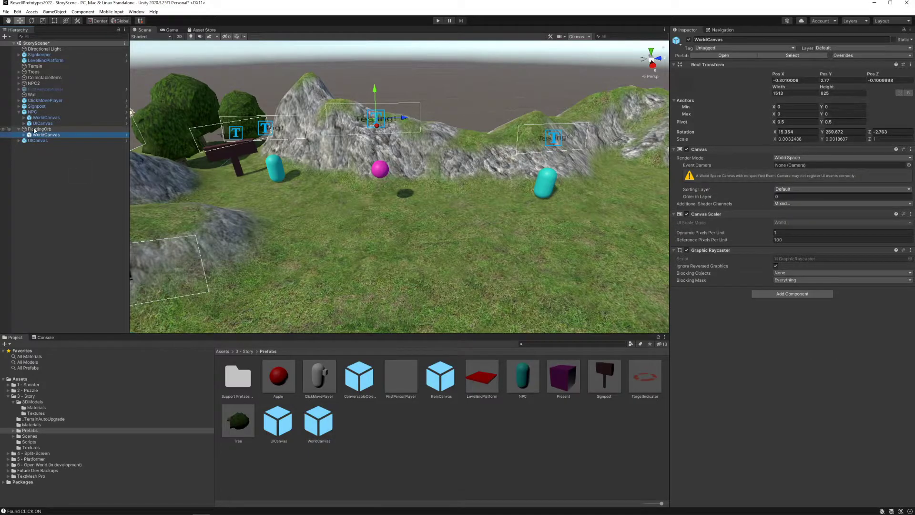
pyautogui.click(42, 129)
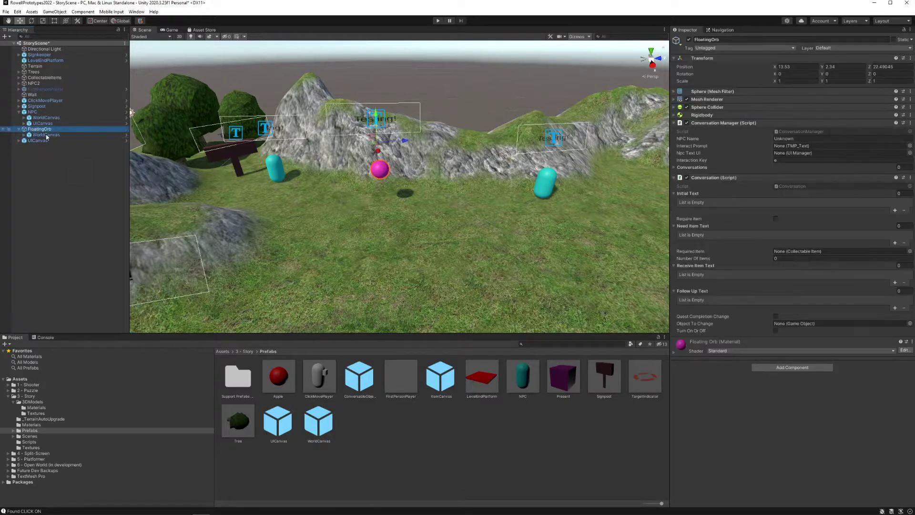
pyautogui.moveTo(40, 141); pyautogui.dragTo(42, 131)
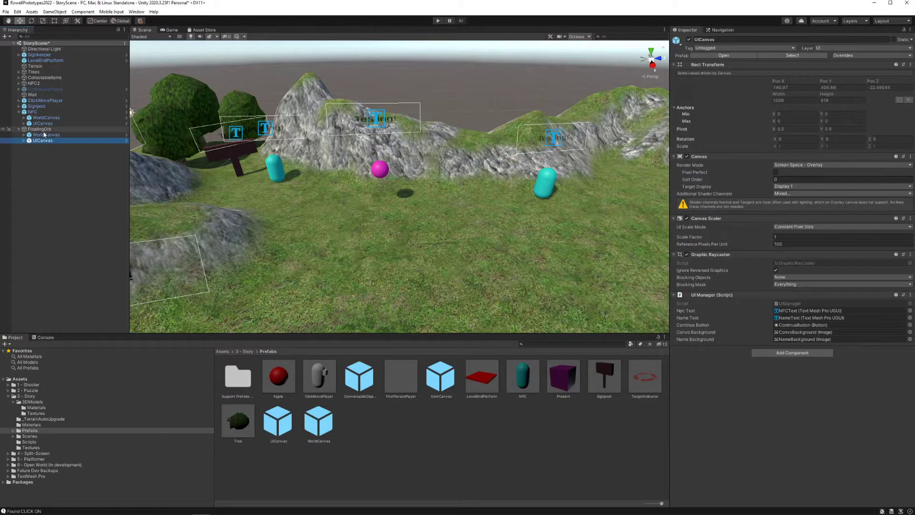
# Move FloatingOrb's WorldCanvas to just above the orb, at about X 0.02 and Y 1.57
pyautogui.click(44, 135)
pyautogui.click(45, 141)
pyautogui.click(44, 138)
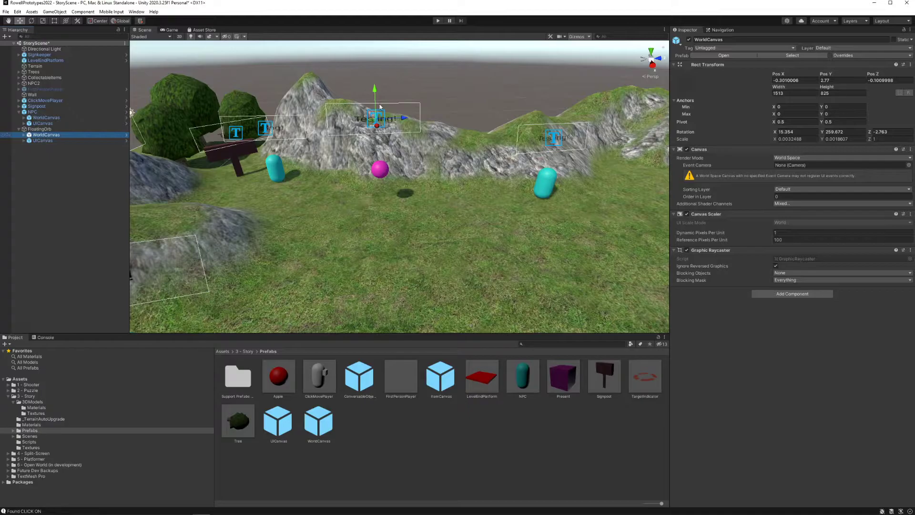
pyautogui.moveTo(377, 93); pyautogui.dragTo(381, 111)
pyautogui.moveTo(381, 110); pyautogui.dragTo(522, 136, button='right')
pyautogui.press('a')
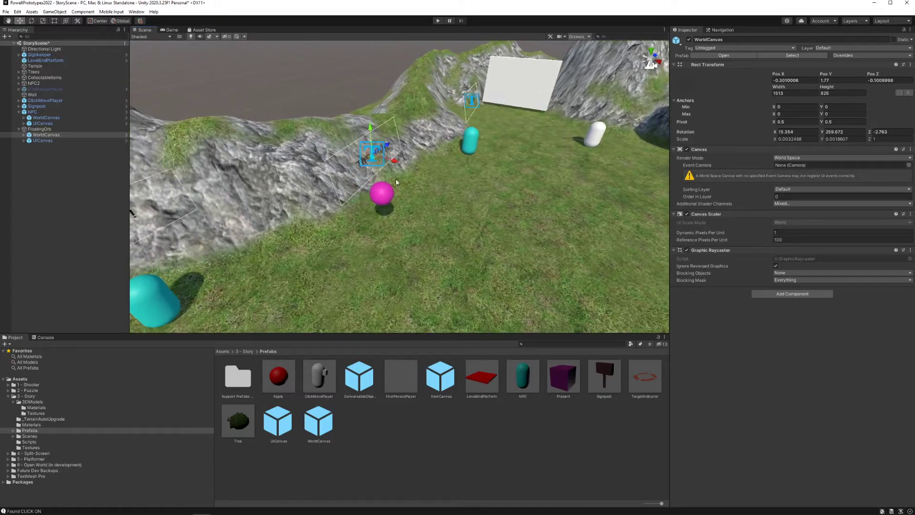
pyautogui.moveTo(395, 162); pyautogui.dragTo(403, 163)
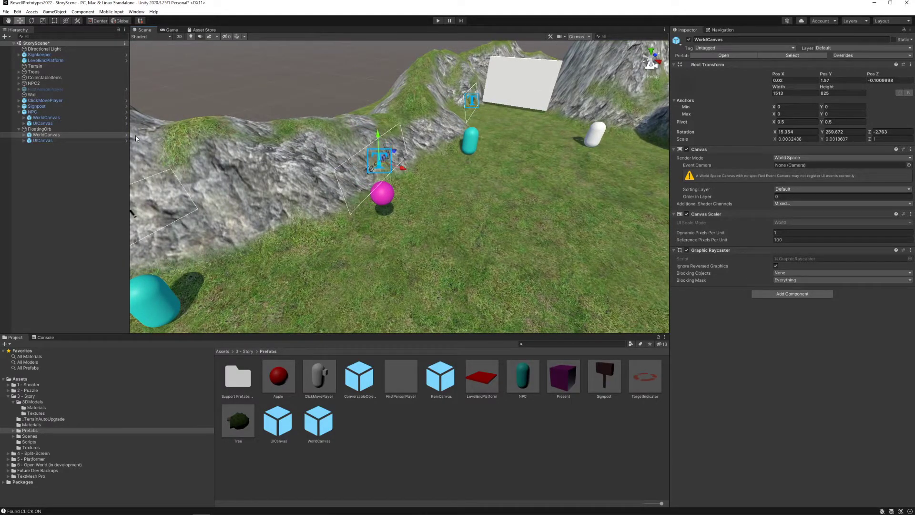
pyautogui.click(61, 139)
pyautogui.moveTo(425, 167); pyautogui.dragTo(453, 180, button='right')
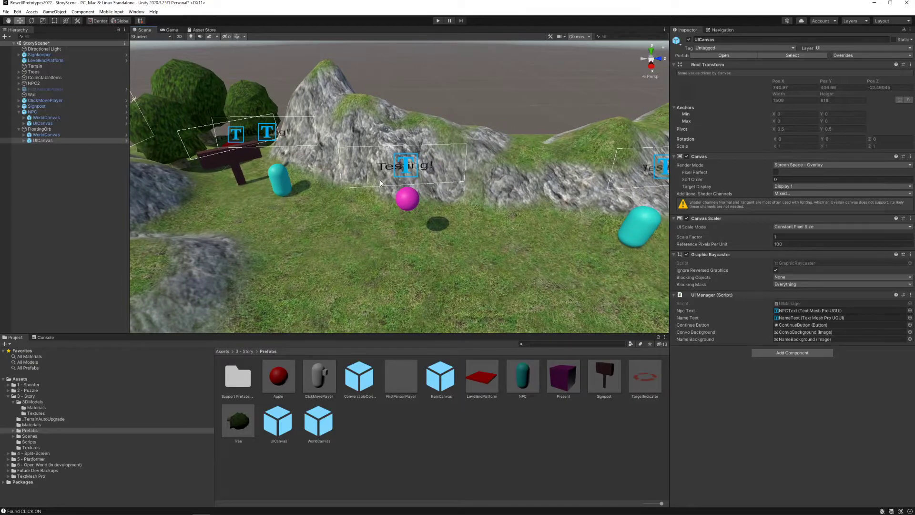
pyautogui.moveTo(381, 183); pyautogui.dragTo(402, 181, button='right')
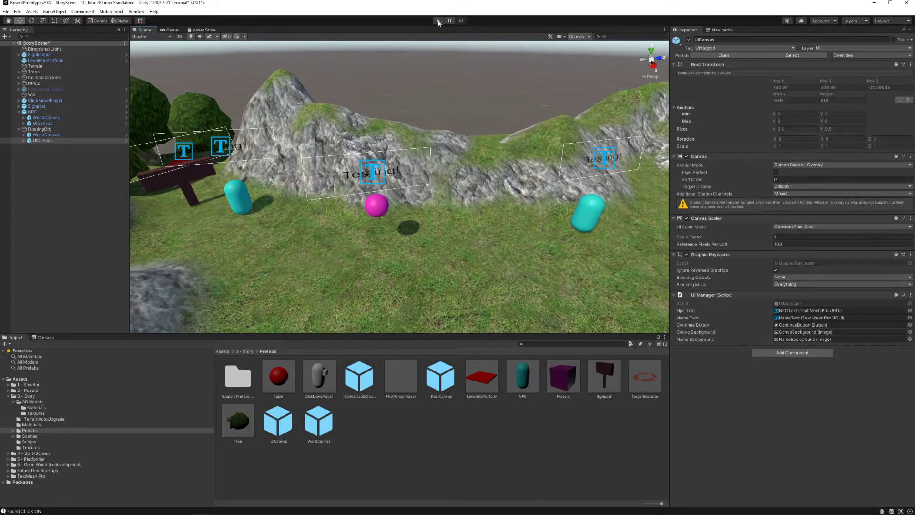
# Add an Initial Text element reading "*Beep boop blip*" to FloatingOrb's Conversation script
pyautogui.click(52, 129)
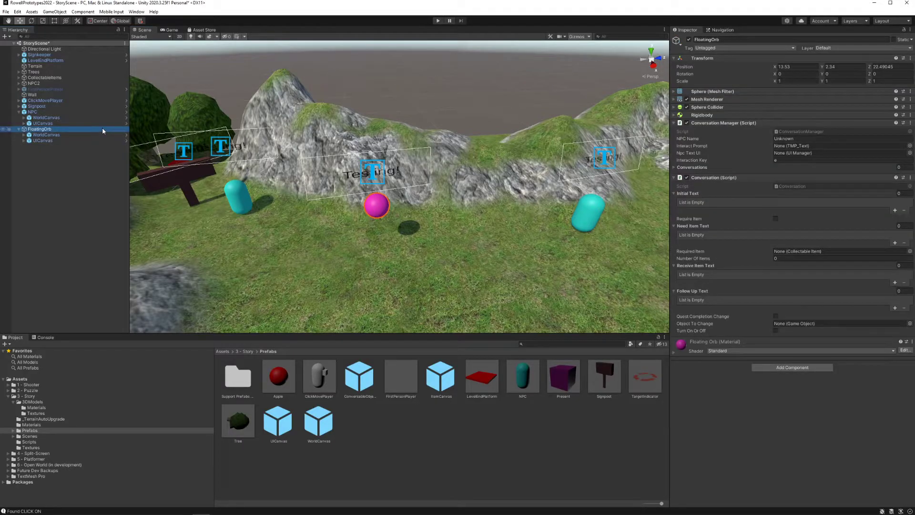
pyautogui.click(43, 123)
pyautogui.click(46, 119)
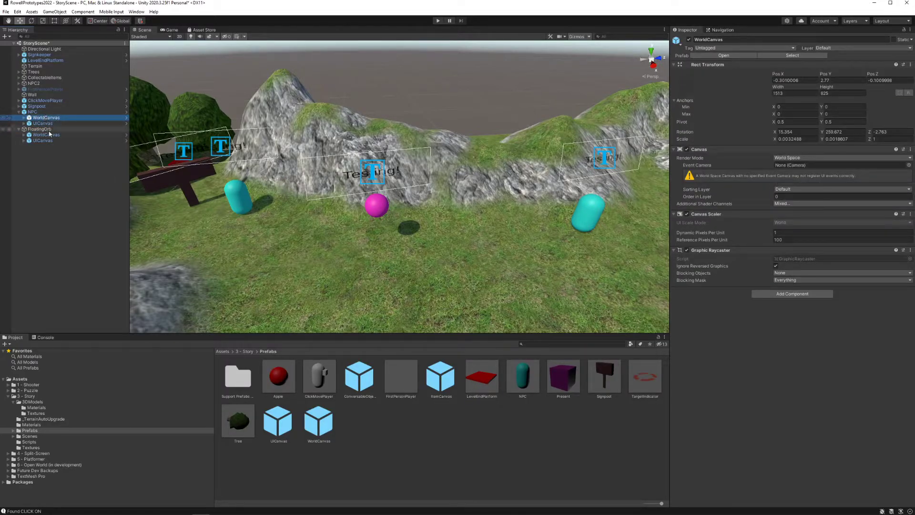
pyautogui.click(45, 129)
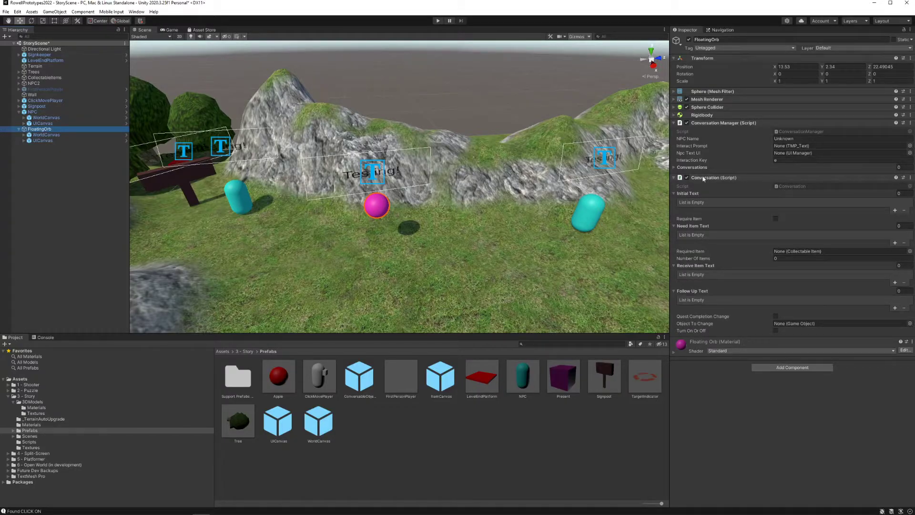
pyautogui.click(895, 211)
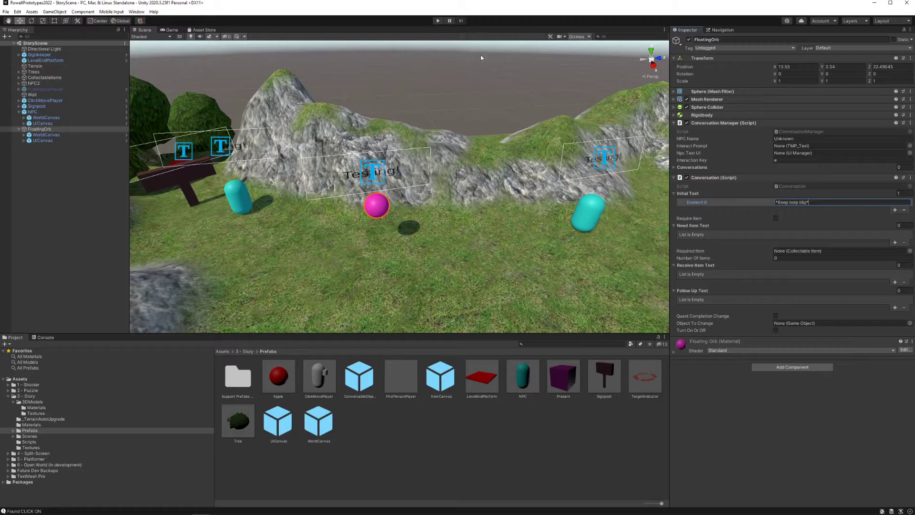
# Play-test the scene by moving the player and trying to continue the dialogue, open the console, and stop the test
pyautogui.click(438, 21)
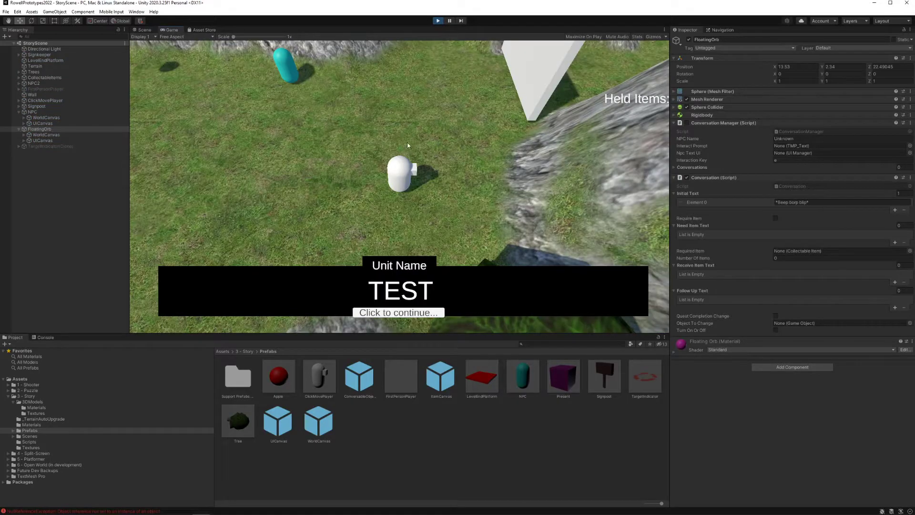
pyautogui.click(341, 131)
pyautogui.click(401, 312)
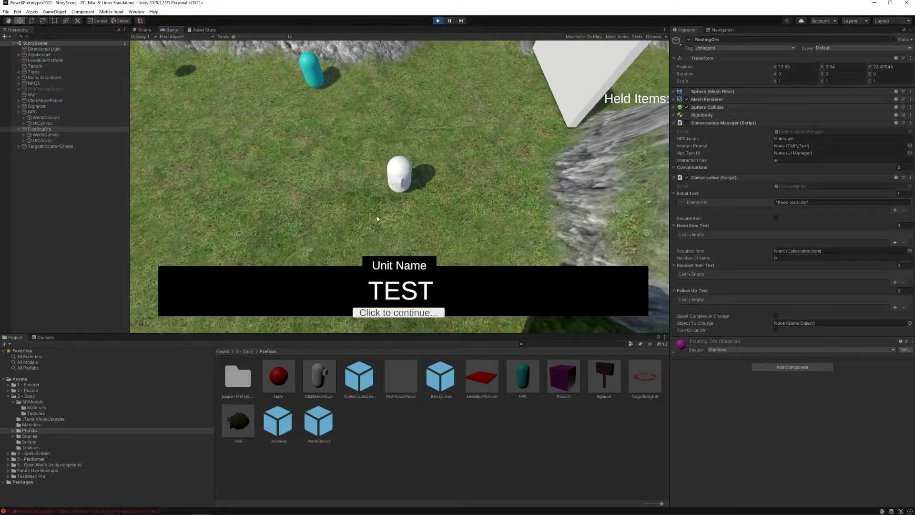
pyautogui.click(100, 511)
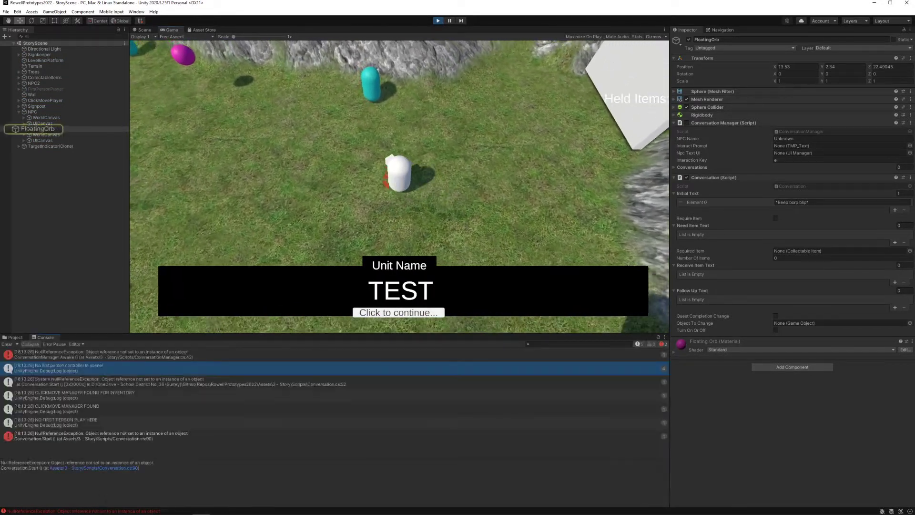
pyautogui.click(47, 130)
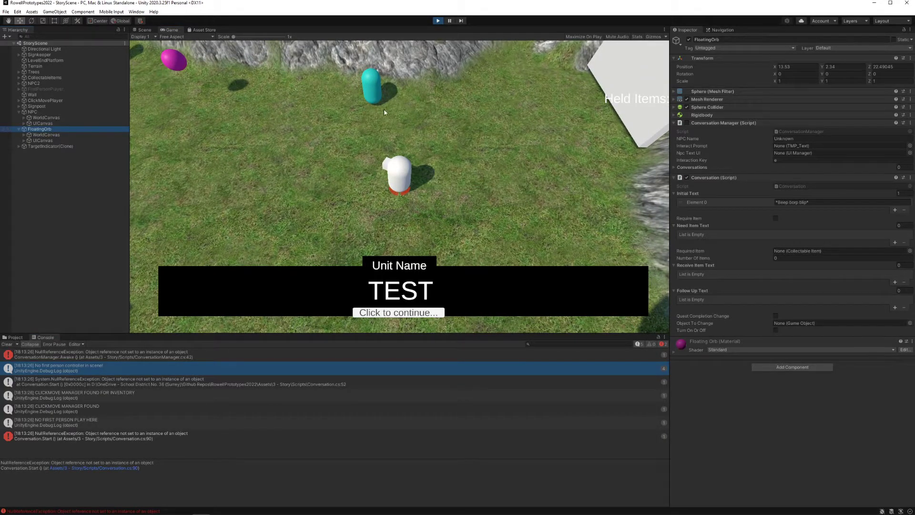
pyautogui.click(437, 21)
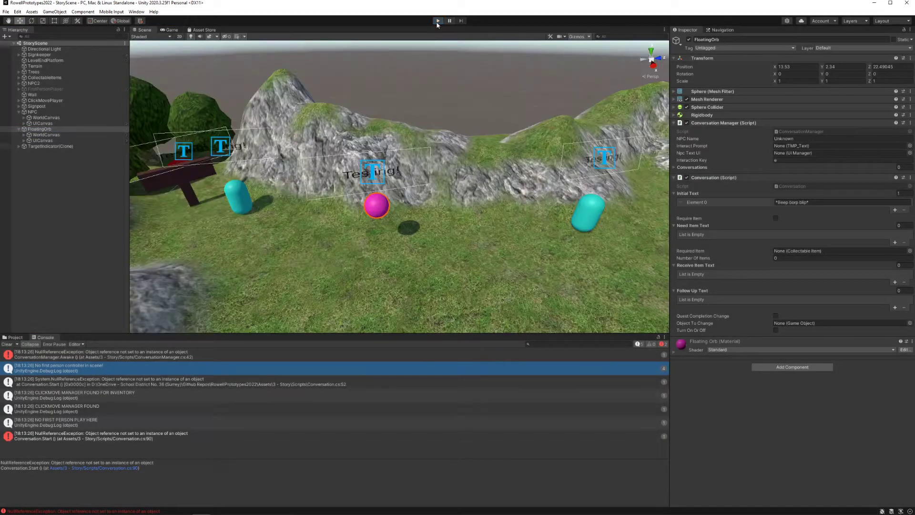
# Examine the console's ConversationManager and Conversation script errors, clear the log, and return to the project files
pyautogui.click(91, 360)
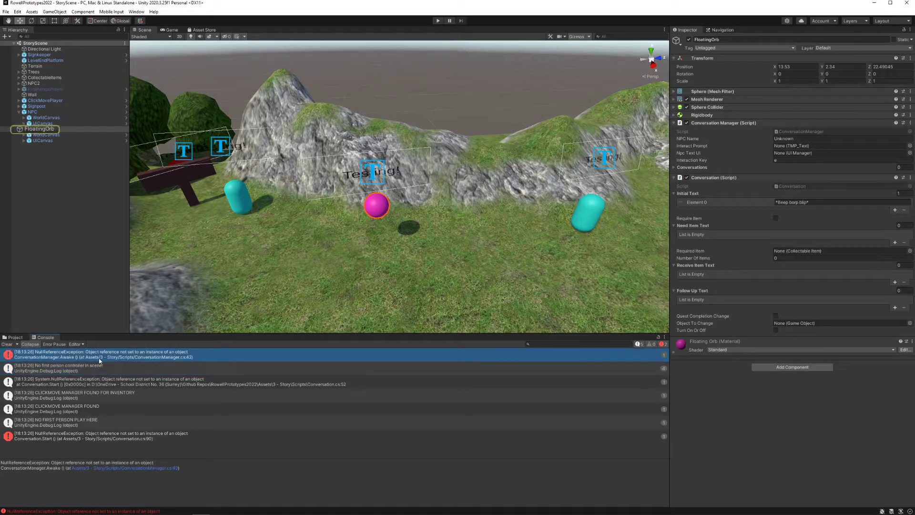
pyautogui.click(87, 438)
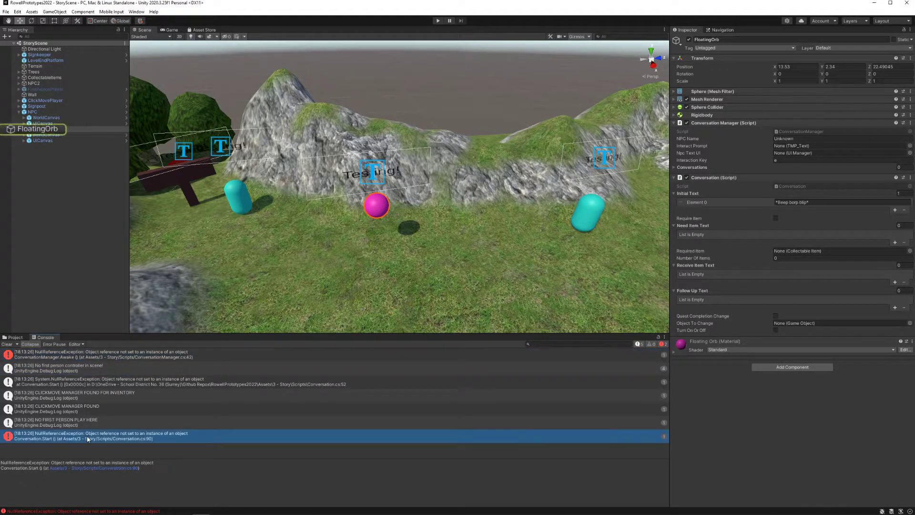
pyautogui.click(98, 355)
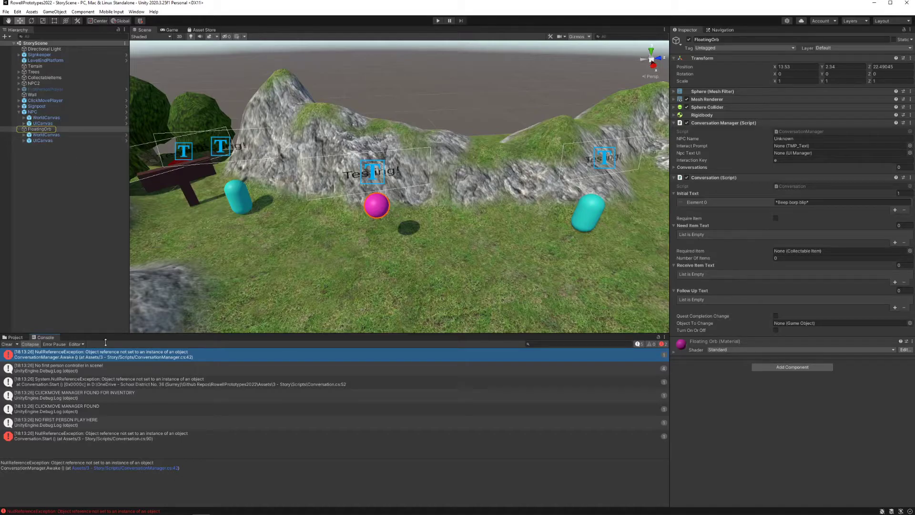
pyautogui.click(90, 439)
pyautogui.click(76, 355)
pyautogui.click(121, 435)
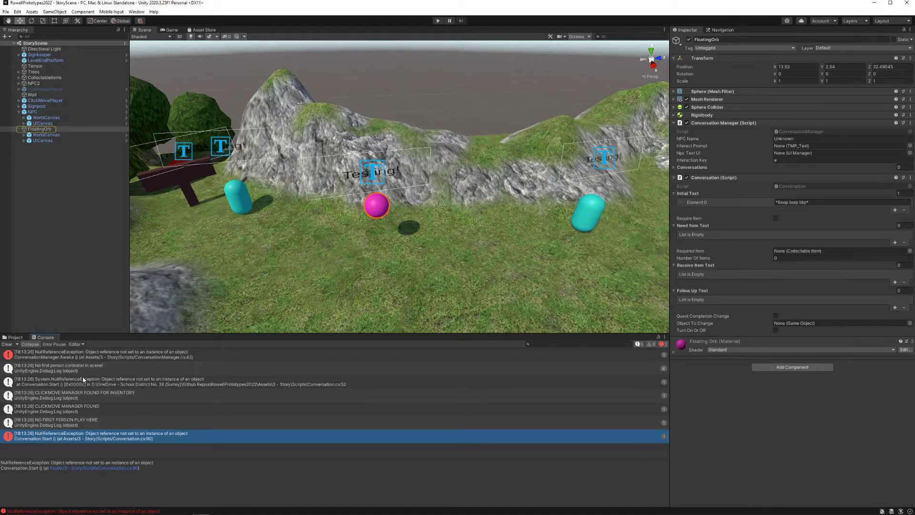
pyautogui.click(7, 344)
pyautogui.click(15, 337)
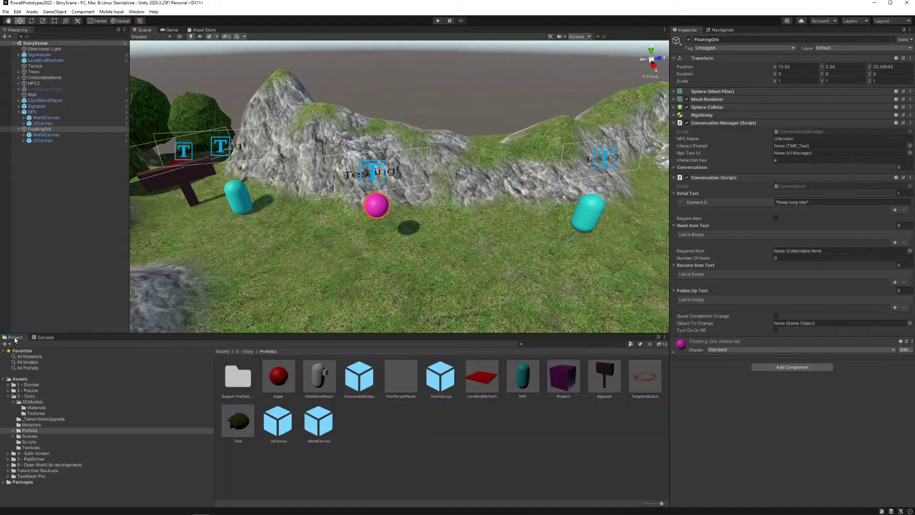
# Set the NPC Name in FloatingOrb's ConversationManager to "Floating Orb"
pyautogui.click(61, 130)
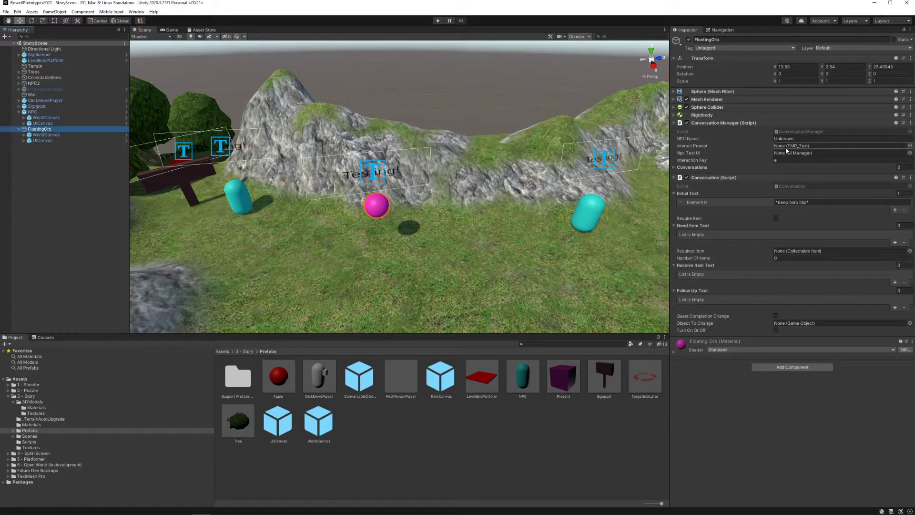
pyautogui.click(700, 140)
pyautogui.write('FL')
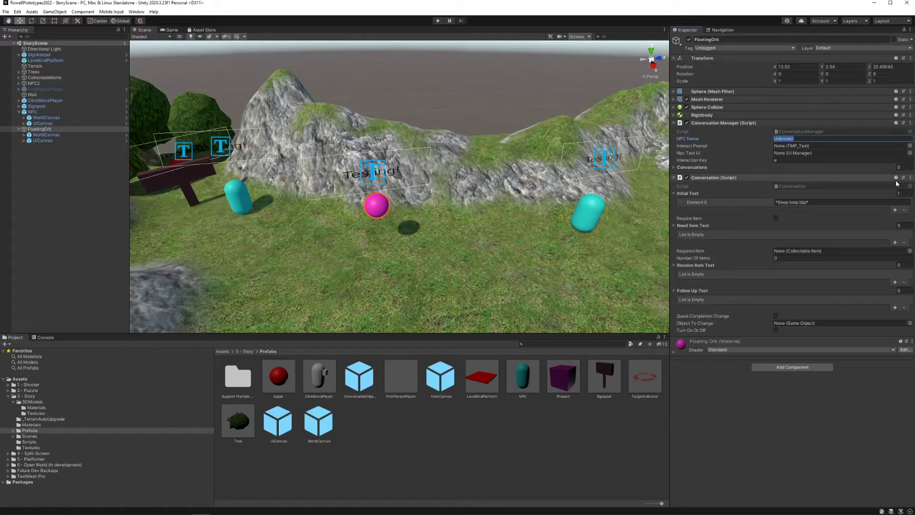
pyautogui.write('oating')
pyautogui.press('BackSpace')
pyautogui.press('BackSpace')
pyautogui.press('BackSpace')
pyautogui.press('BackSpace')
pyautogui.press('BackSpace')
pyautogui.press('BackSpace')
pyautogui.press('BackSpace')
pyautogui.write('loa')
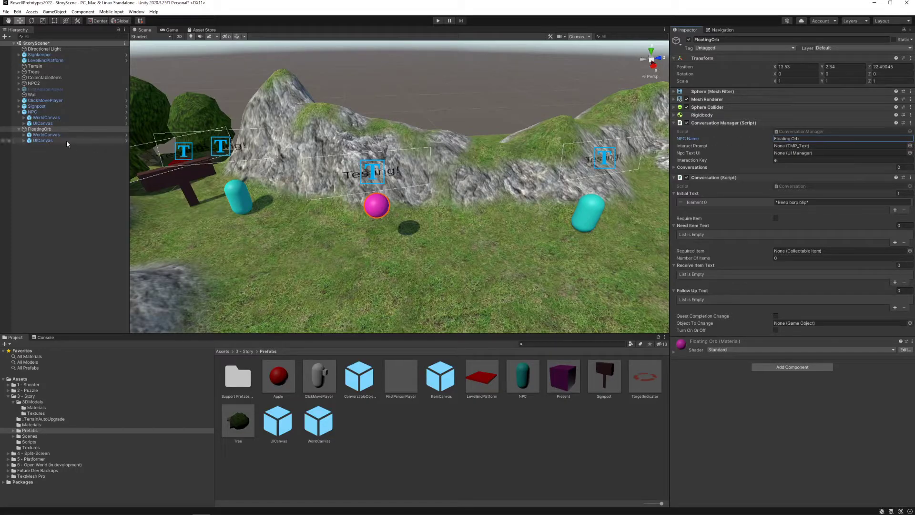
# Assign FloatingOrb's own InteractPrompt text to Interact Prompt and its UICanvas to Npc Text UI in the ConversationManager
pyautogui.click(30, 141)
pyautogui.click(24, 140)
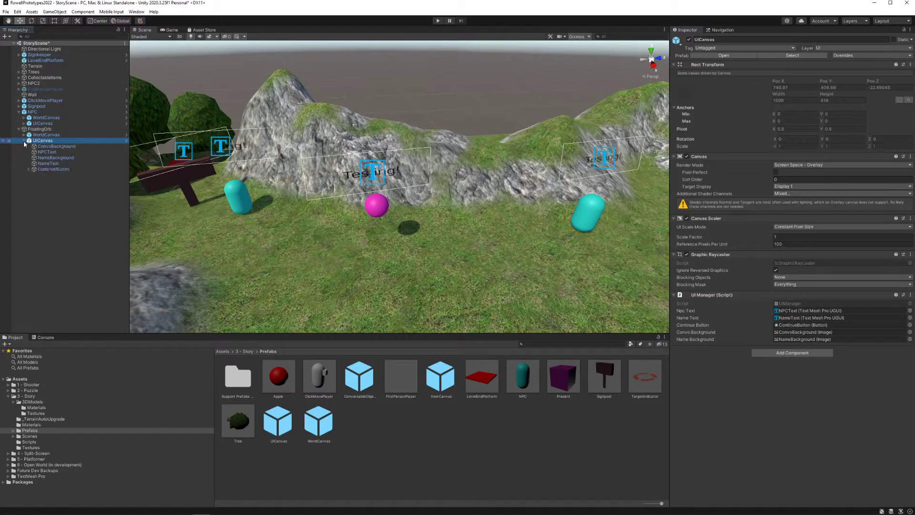
pyautogui.click(24, 135)
pyautogui.click(39, 129)
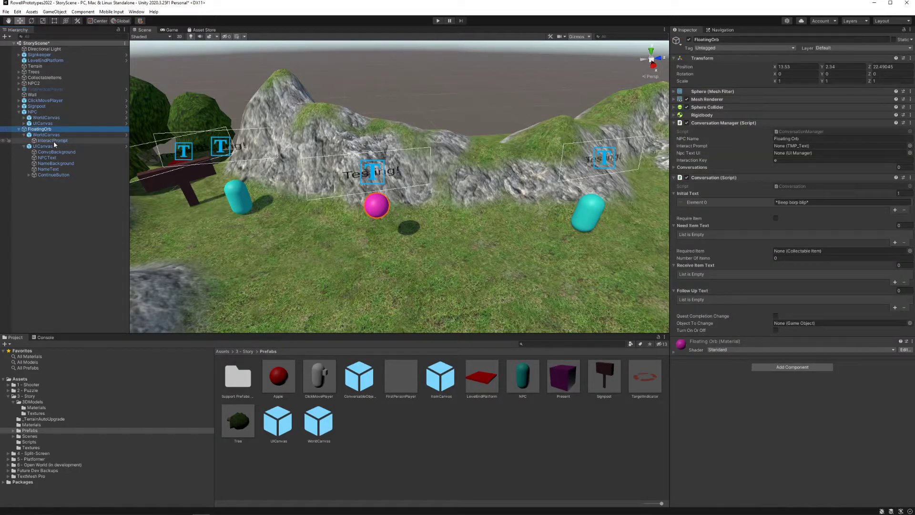
pyautogui.moveTo(53, 141); pyautogui.dragTo(806, 149)
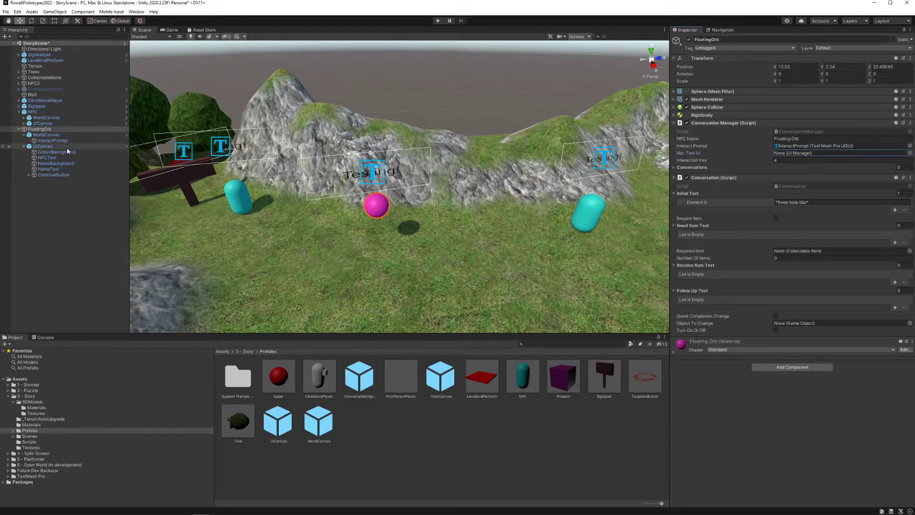
pyautogui.moveTo(62, 147); pyautogui.dragTo(795, 154)
pyautogui.click(24, 147)
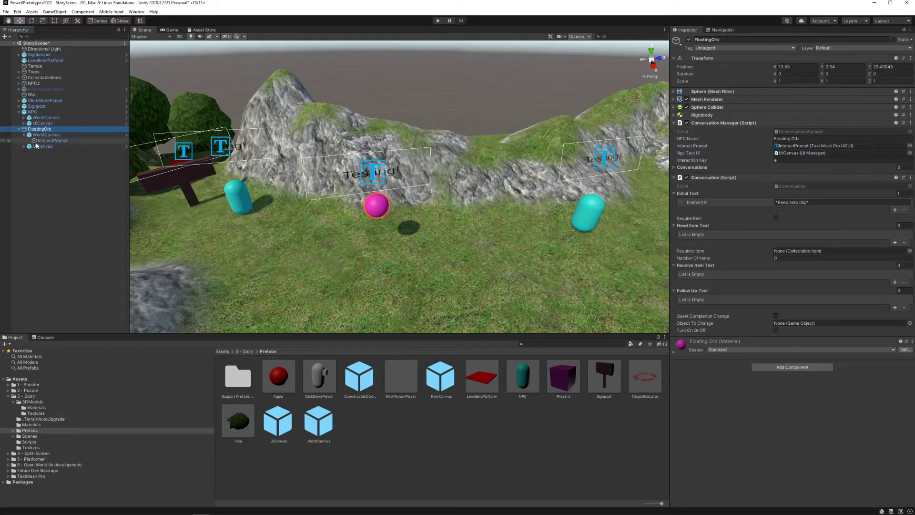
# Recheck the ConversationManager's Interact Prompt and Npc Text UI references against the InteractPrompt and UICanvas under FloatingOrb
pyautogui.click(23, 146)
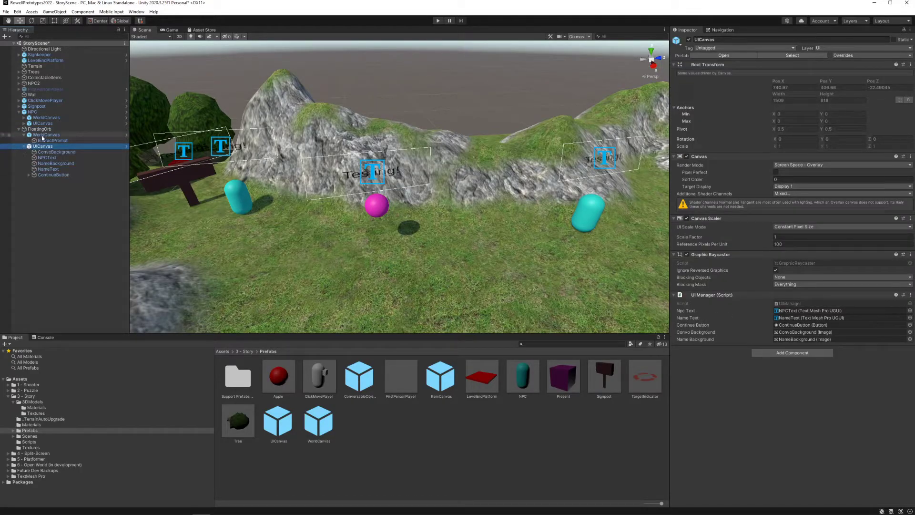
pyautogui.click(40, 135)
pyautogui.click(39, 130)
pyautogui.moveTo(44, 135); pyautogui.dragTo(800, 145)
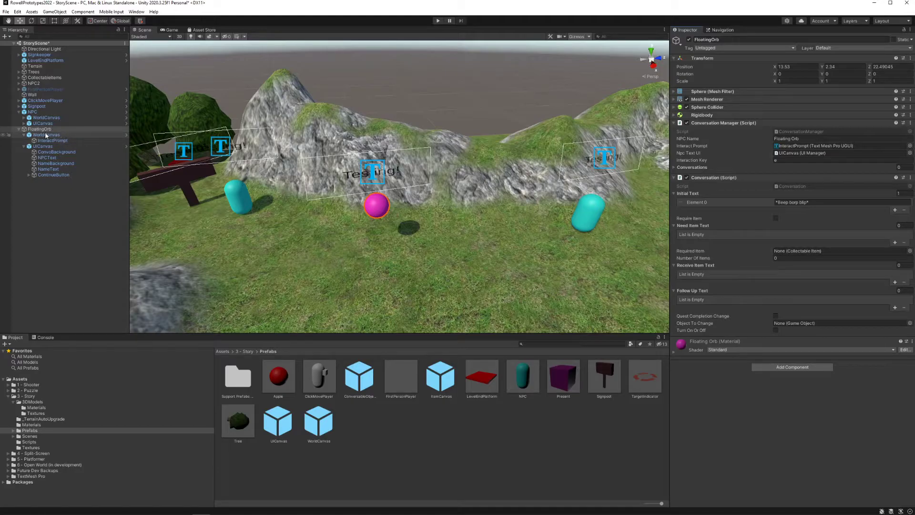
pyautogui.moveTo(39, 142); pyautogui.dragTo(795, 147)
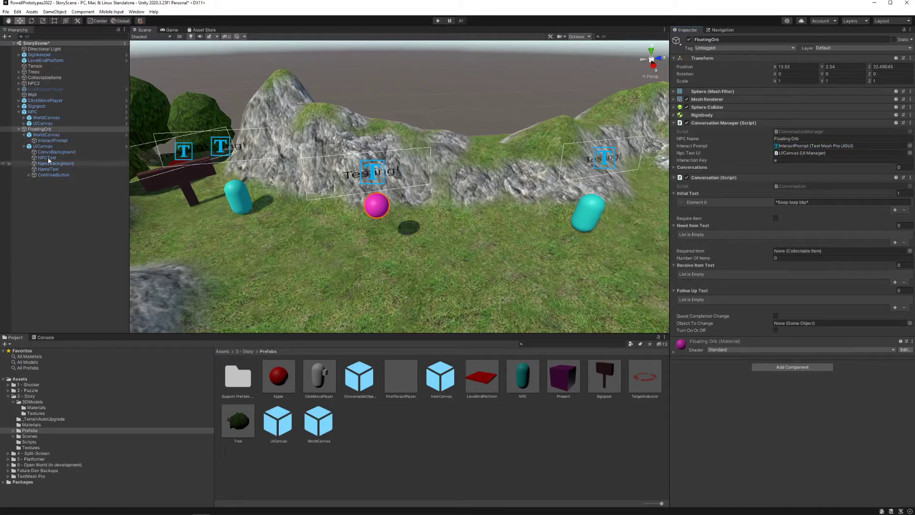
pyautogui.moveTo(42, 146); pyautogui.dragTo(849, 154)
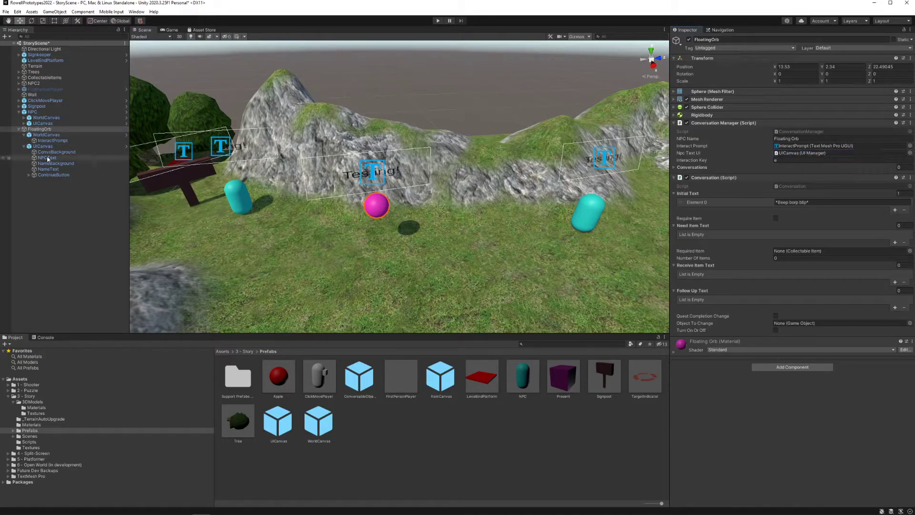
# Inspect NPCText and the UIManager references on FloatingOrb's UICanvas, collapse both canvases, and reselect FloatingOrb
pyautogui.moveTo(55, 163); pyautogui.dragTo(72, 163)
pyautogui.click(478, 280)
pyautogui.click(24, 147)
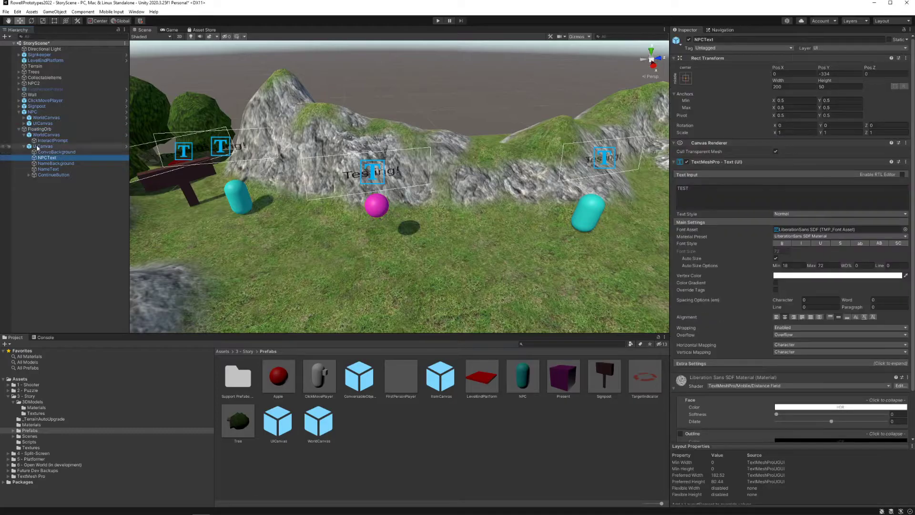
pyautogui.click(24, 146)
pyautogui.click(24, 135)
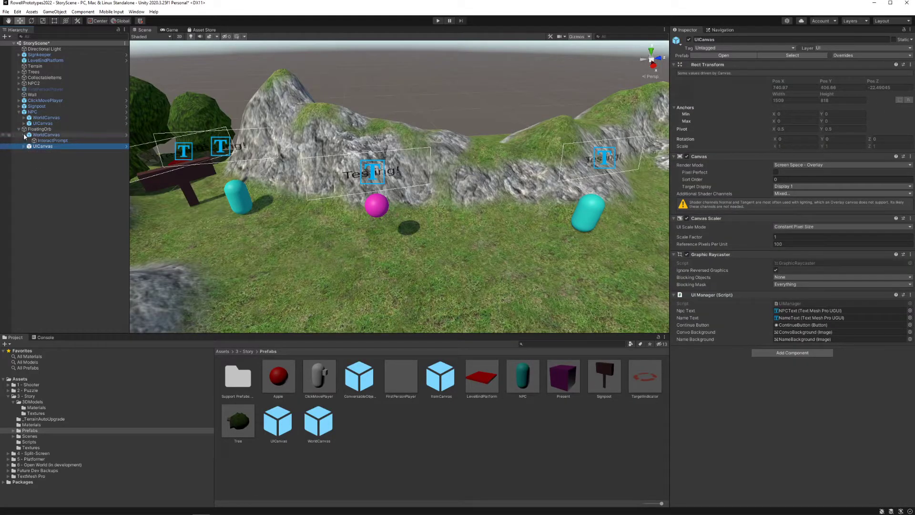
pyautogui.click(40, 128)
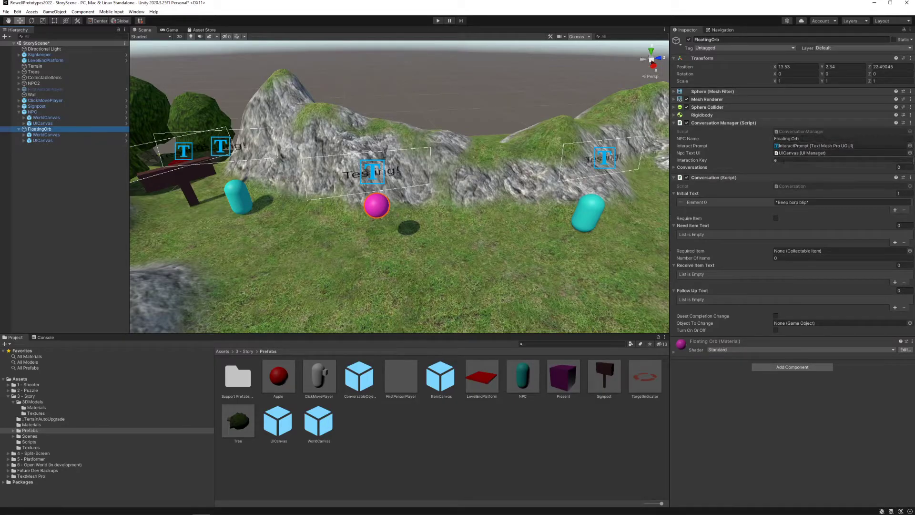
# Play-test the scene by walking the player up to the FloatingOrb to check its interact prompt, and stop the game
pyautogui.click(439, 22)
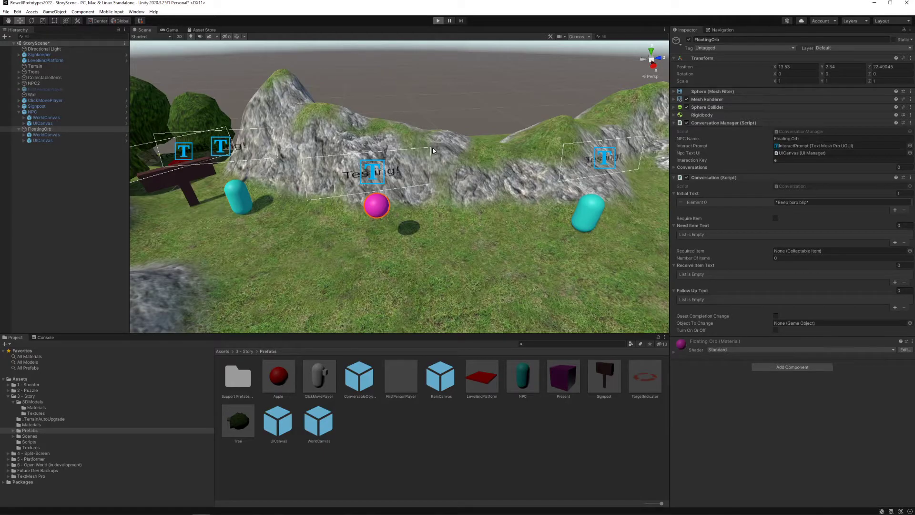
pyautogui.click(305, 191)
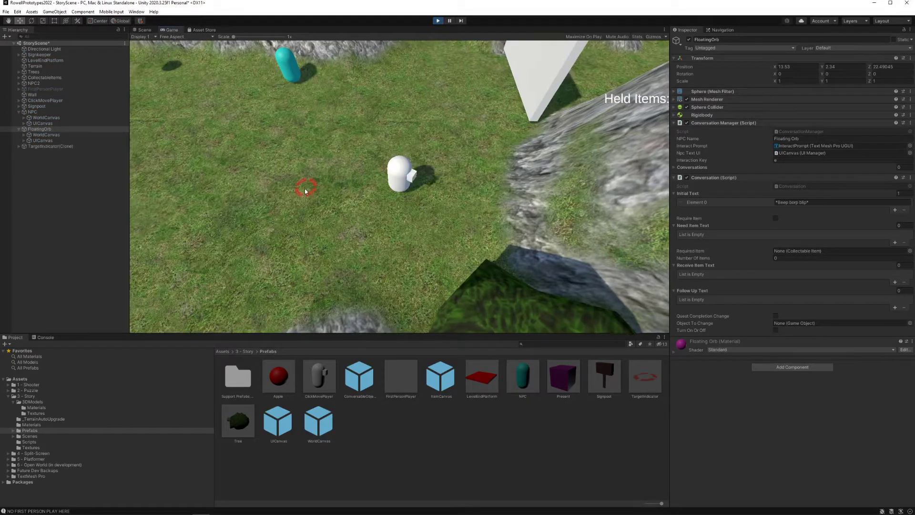
pyautogui.click(311, 166)
pyautogui.click(338, 118)
pyautogui.click(231, 122)
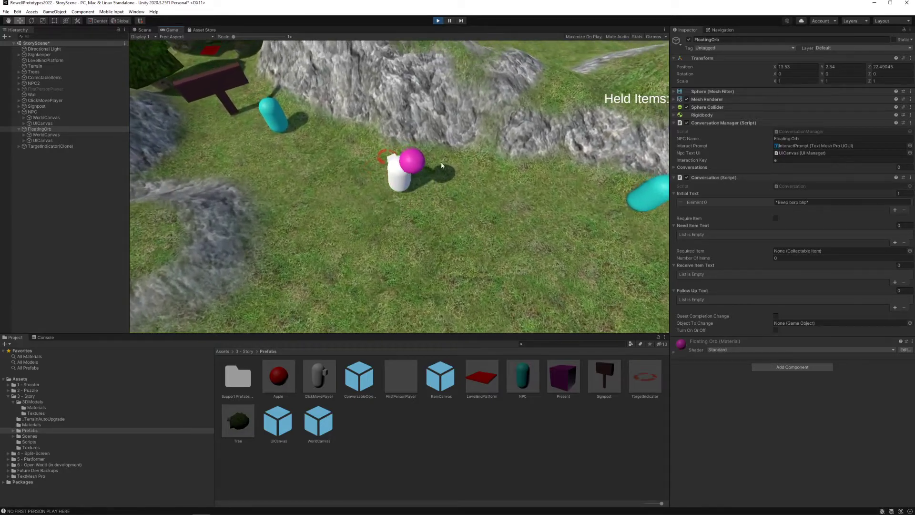
pyautogui.click(408, 242)
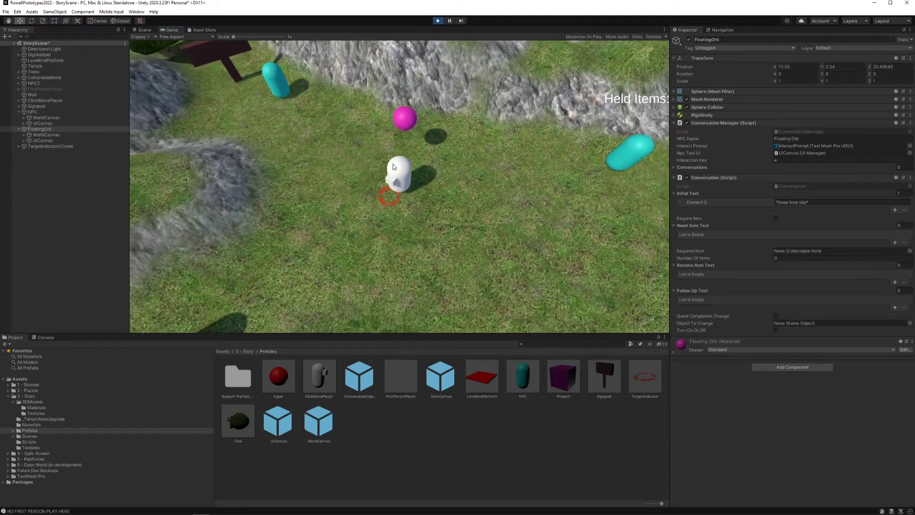
pyautogui.click(393, 226)
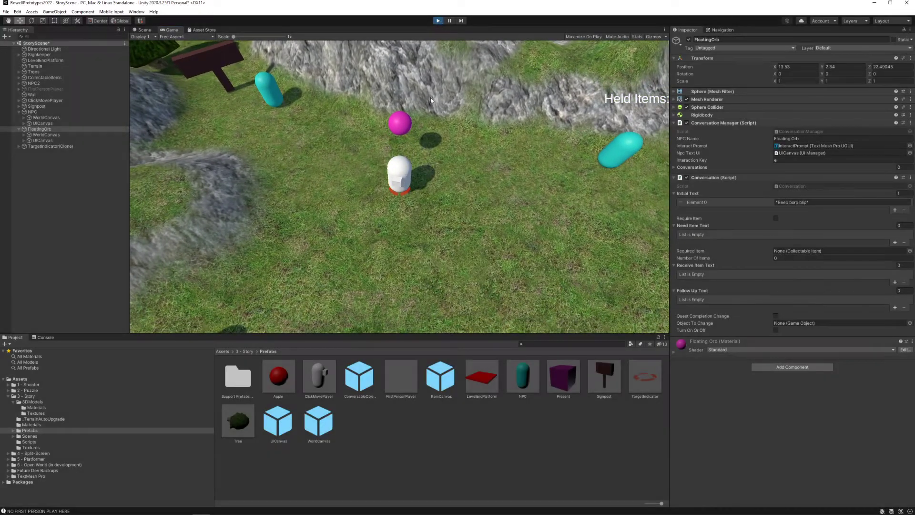
pyautogui.click(439, 21)
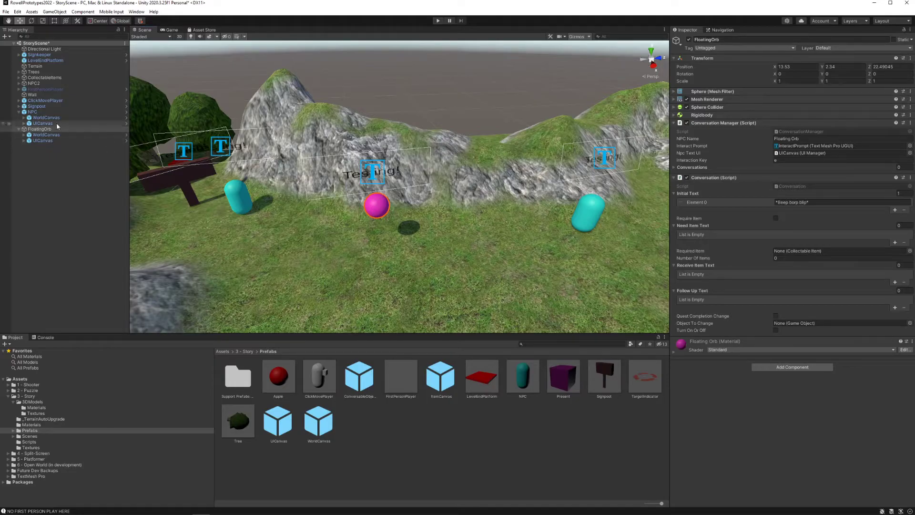
# Check the console and examine the height and placement of FloatingOrb and its WorldCanvas in the scene
pyautogui.click(96, 130)
pyautogui.keyDown('alt'); pyautogui.moveTo(378, 197); pyautogui.dragTo(402, 225); pyautogui.keyUp('alt')
pyautogui.click(45, 337)
pyautogui.click(15, 337)
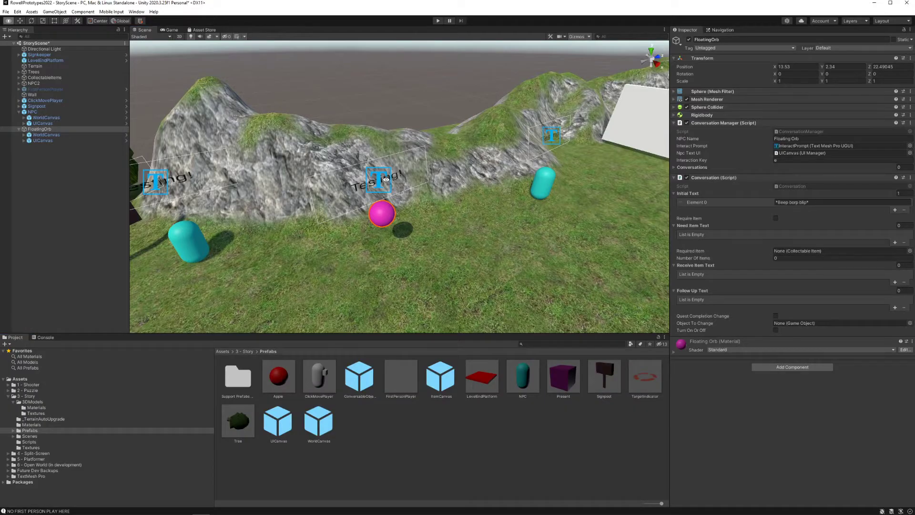
pyautogui.keyDown('alt'); pyautogui.moveTo(310, 191); pyautogui.dragTo(381, 232); pyautogui.keyUp('alt')
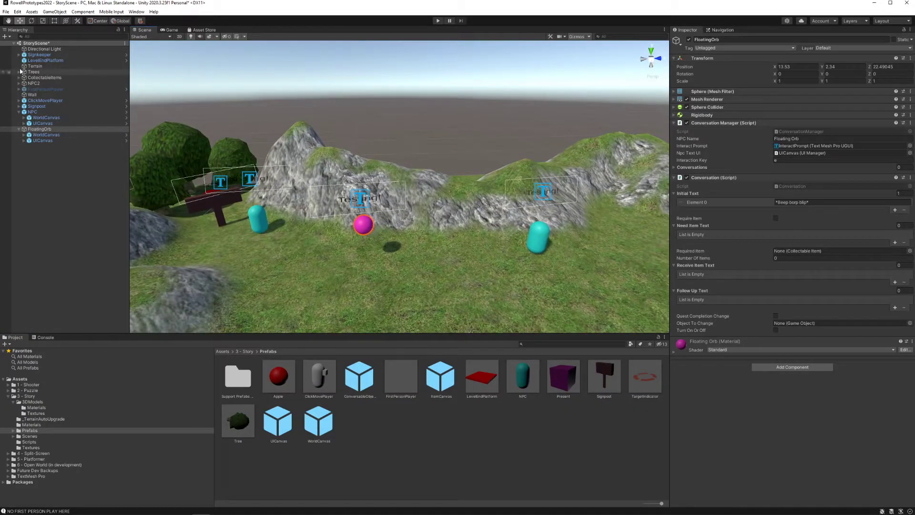
pyautogui.doubleClick(52, 130)
pyautogui.moveTo(398, 174); pyautogui.dragTo(345, 180, button='right')
pyautogui.doubleClick(51, 135)
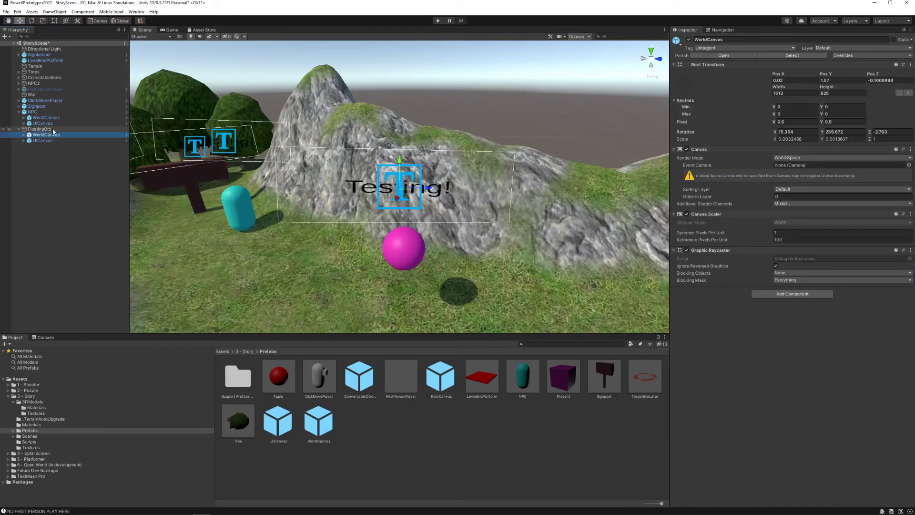
pyautogui.click(49, 129)
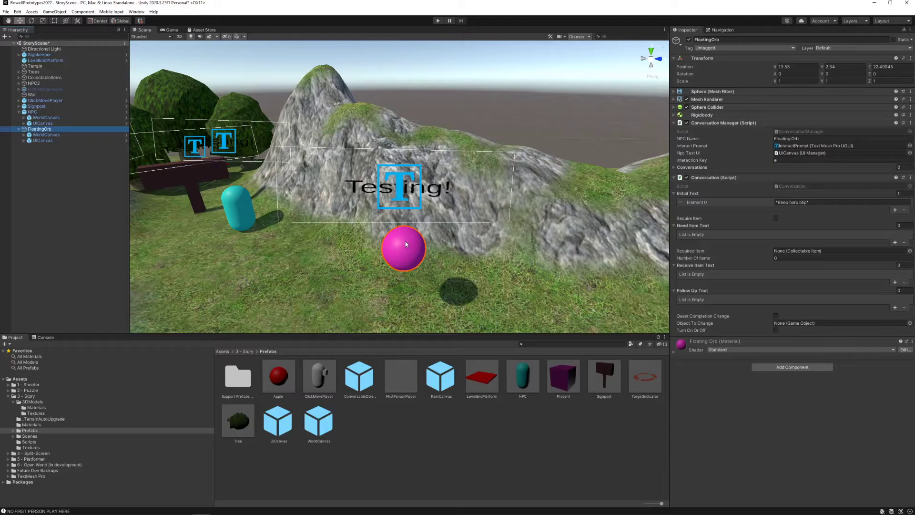
pyautogui.keyDown('alt'); pyautogui.moveTo(412, 233); pyautogui.dragTo(435, 222); pyautogui.keyUp('alt')
pyautogui.moveTo(434, 222); pyautogui.dragTo(429, 224, button='right')
pyautogui.moveTo(429, 224); pyautogui.dragTo(335, 214, button='middle')
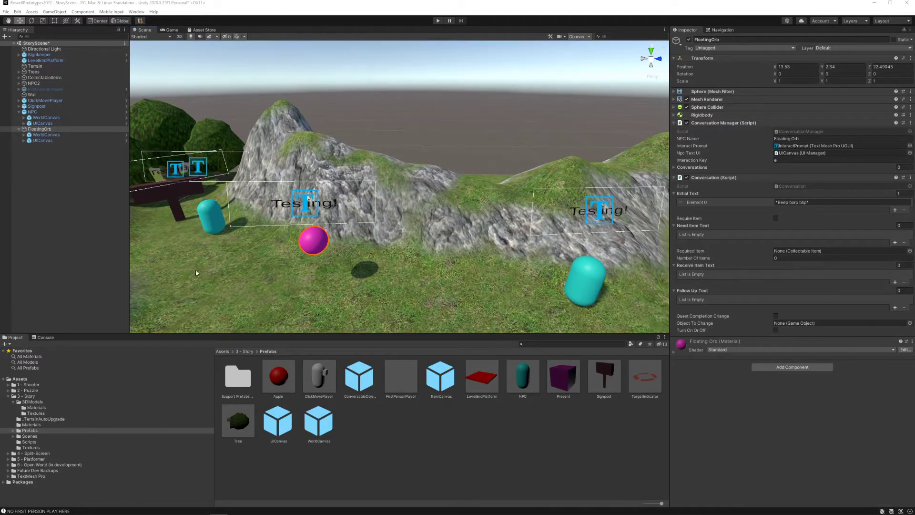
pyautogui.moveTo(342, 241); pyautogui.dragTo(344, 241, button='right')
pyautogui.press('a')
pyautogui.keyDown('alt'); pyautogui.moveTo(344, 241); pyautogui.dragTo(345, 244); pyautogui.keyUp('alt')
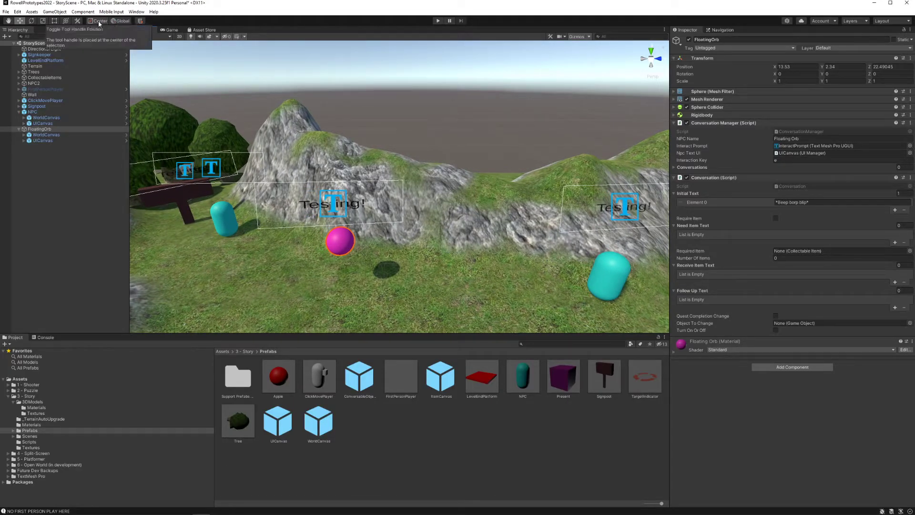
pyautogui.moveTo(361, 187); pyautogui.dragTo(378, 150, button='right')
pyautogui.keyDown('alt'); pyautogui.moveTo(377, 150); pyautogui.dragTo(366, 151); pyautogui.keyUp('alt')
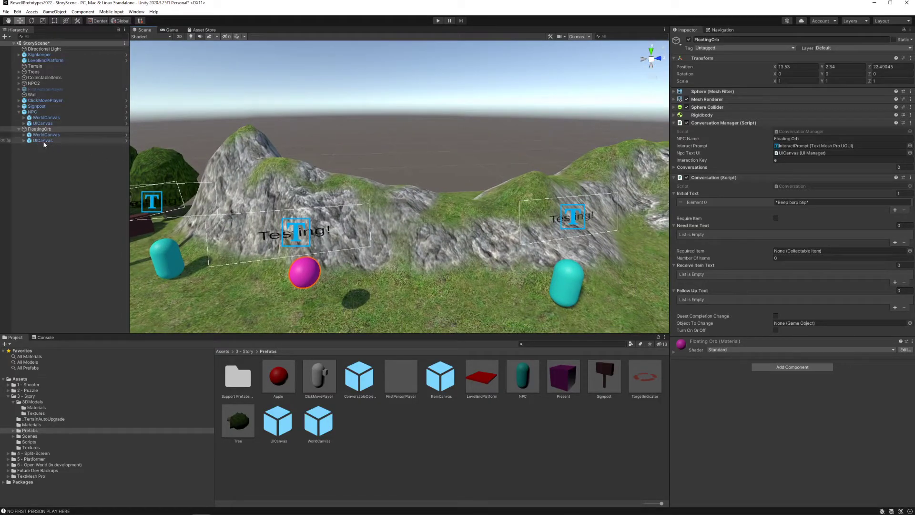
# Lower FloatingOrb to about Y 0.91 with the handle set to Pivot, restore Center handle mode, and save the scene
pyautogui.click(54, 140)
pyautogui.click(45, 128)
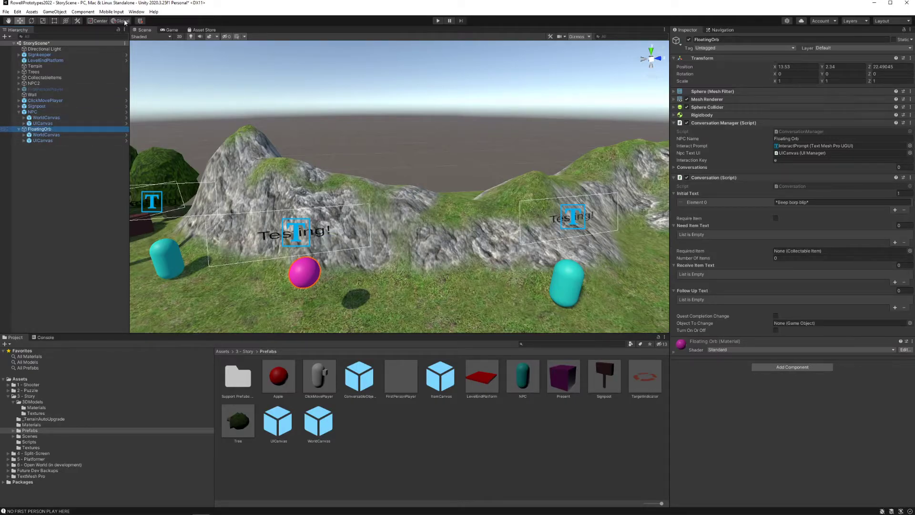
pyautogui.click(98, 22)
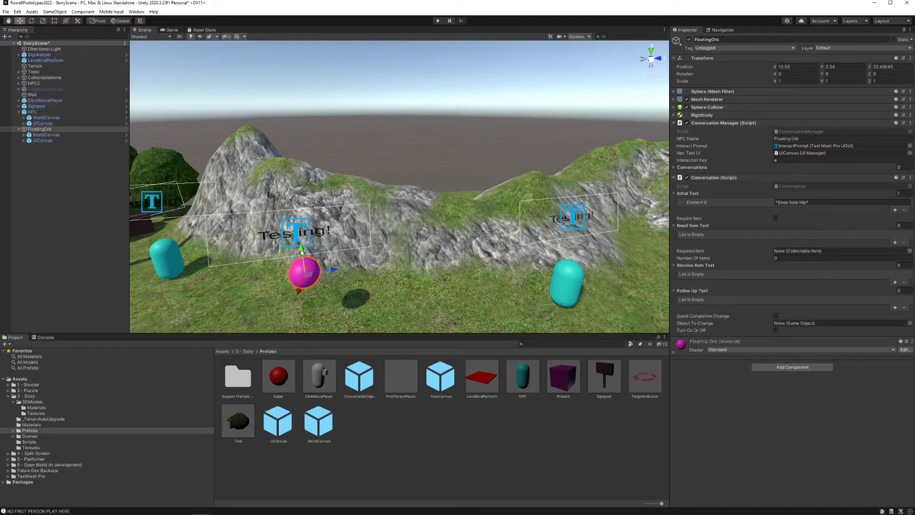
pyautogui.moveTo(302, 252); pyautogui.dragTo(350, 228)
pyautogui.click(98, 21)
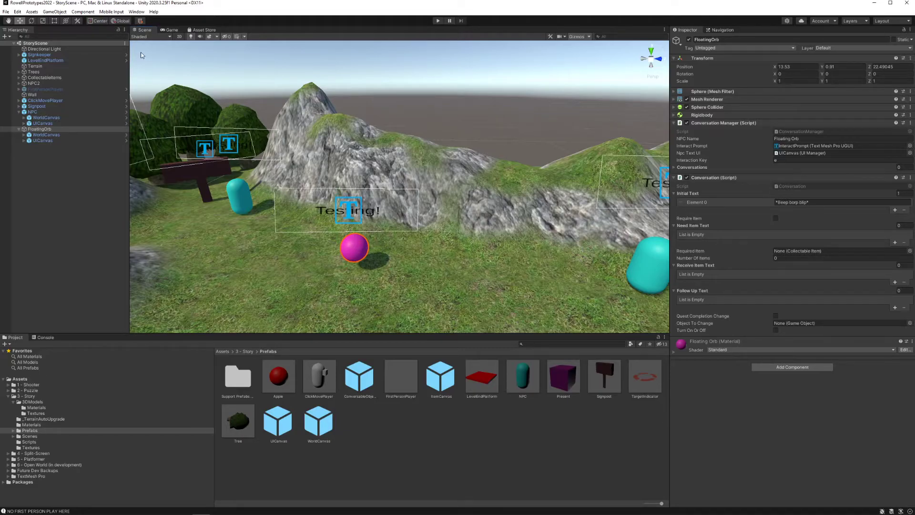
# Run the game and walk the player around the lowered FloatingOrb to test how close its talk prompt triggers
pyautogui.click(437, 21)
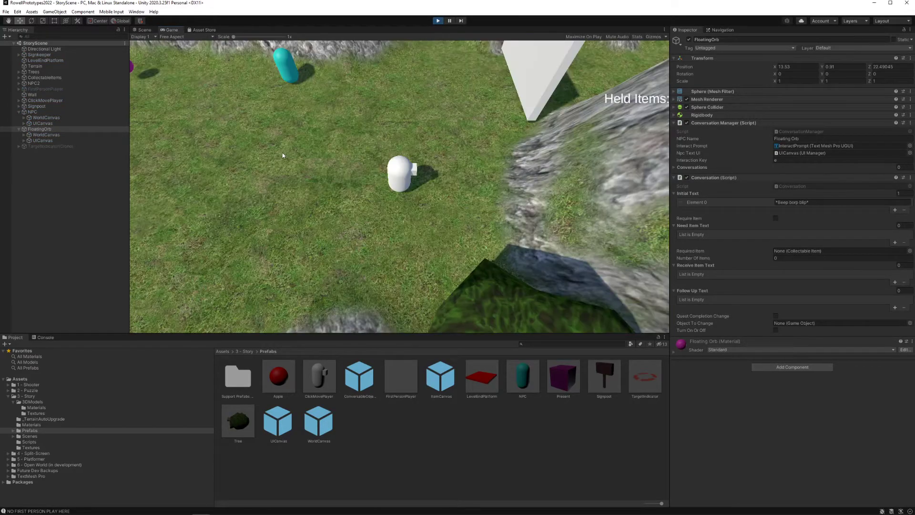
pyautogui.click(257, 144)
pyautogui.click(168, 84)
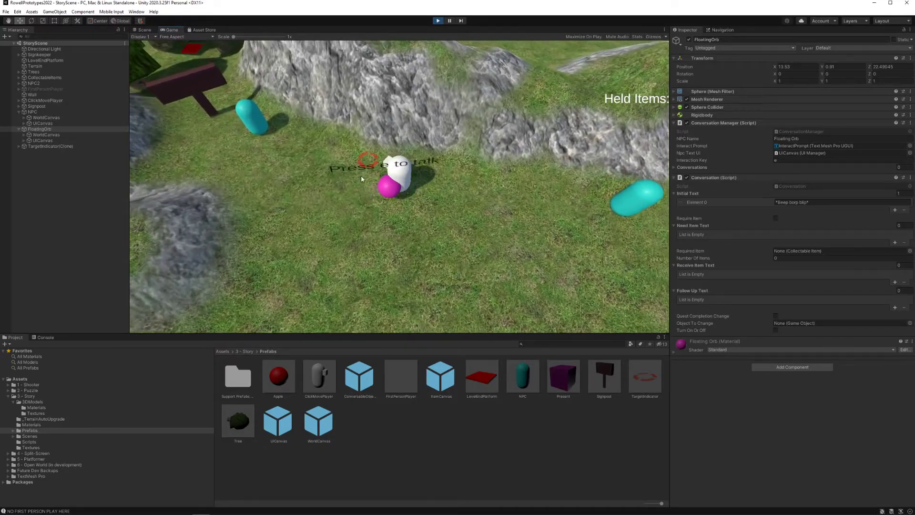
pyautogui.click(386, 213)
pyautogui.click(438, 229)
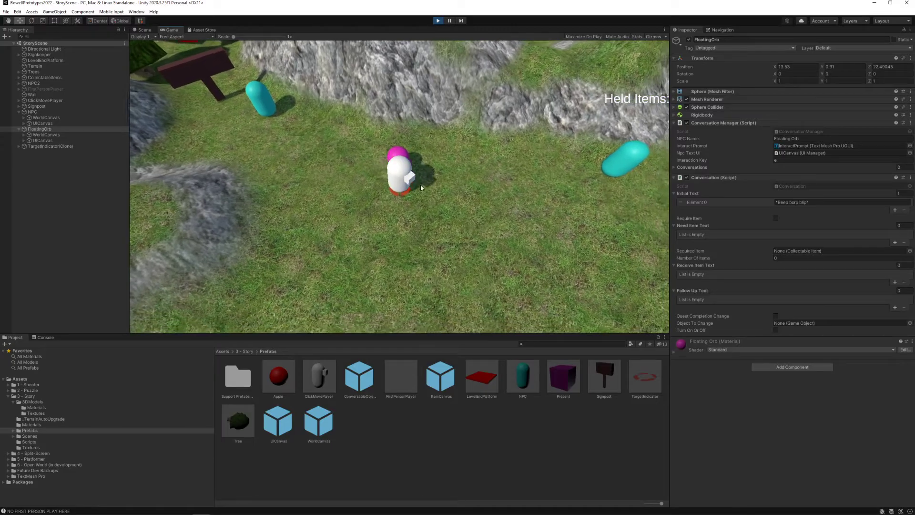
pyautogui.click(394, 138)
pyautogui.click(450, 227)
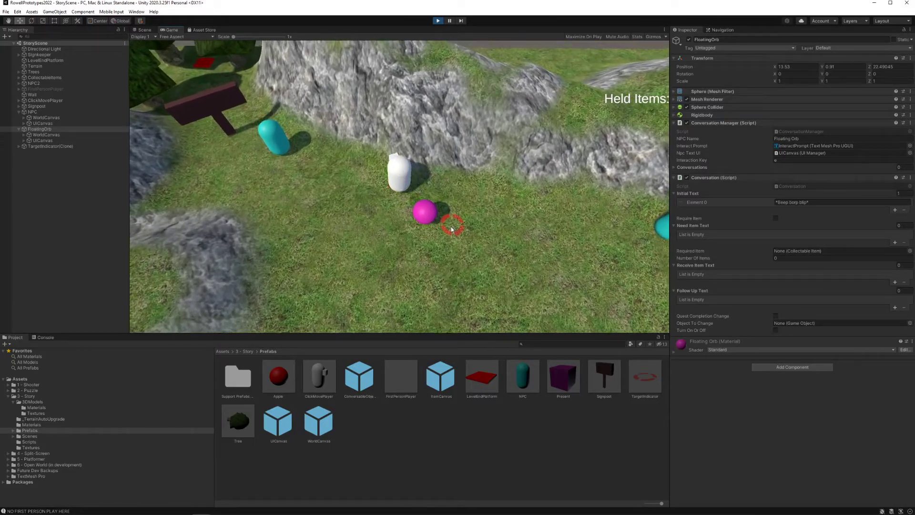
pyautogui.click(367, 158)
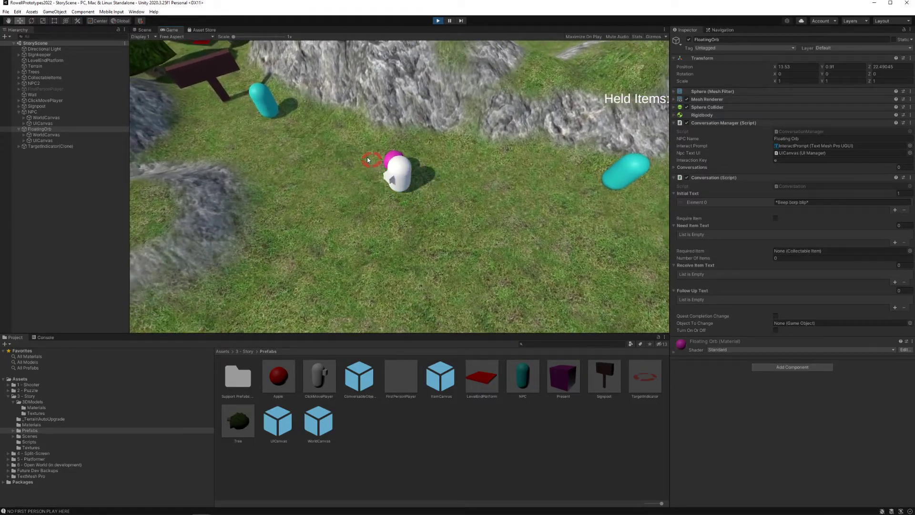
pyautogui.click(463, 229)
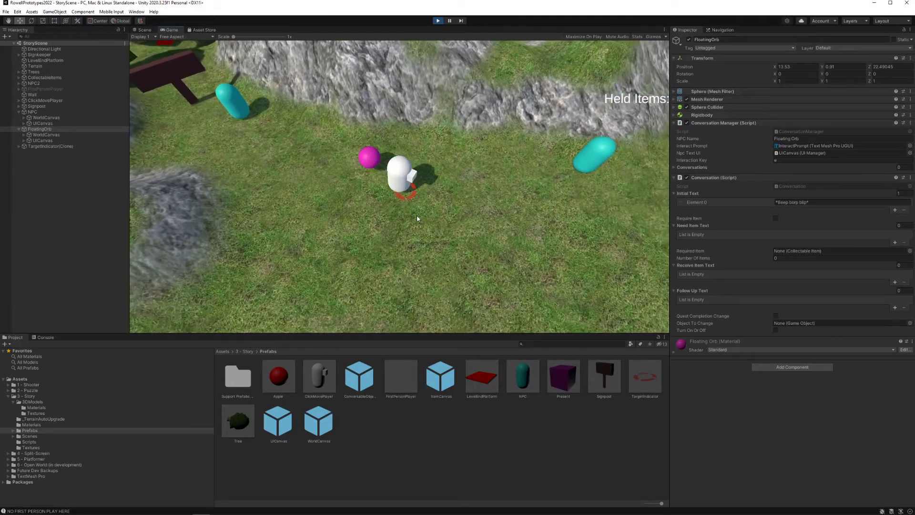
pyautogui.click(374, 188)
pyautogui.click(365, 154)
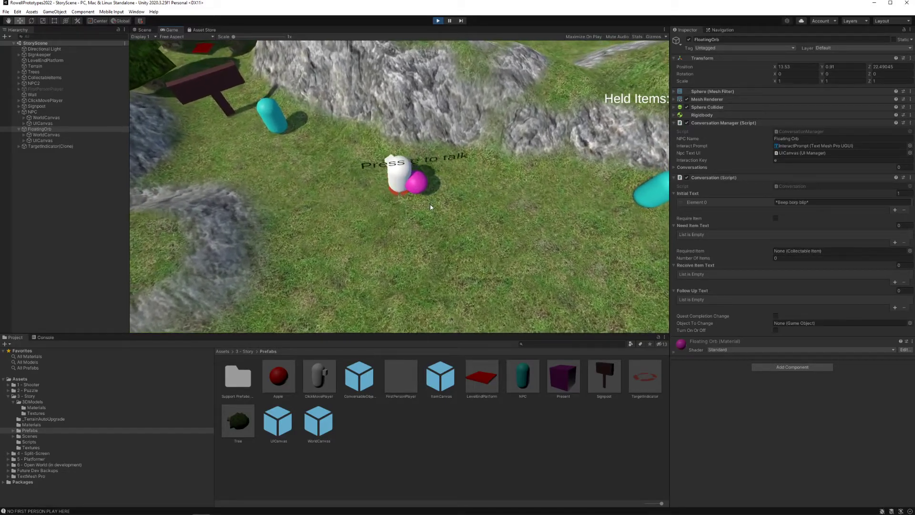
# Talk to the FloatingOrb repeatedly, continue through its dialogue each time, and stop the game
pyautogui.press('e')
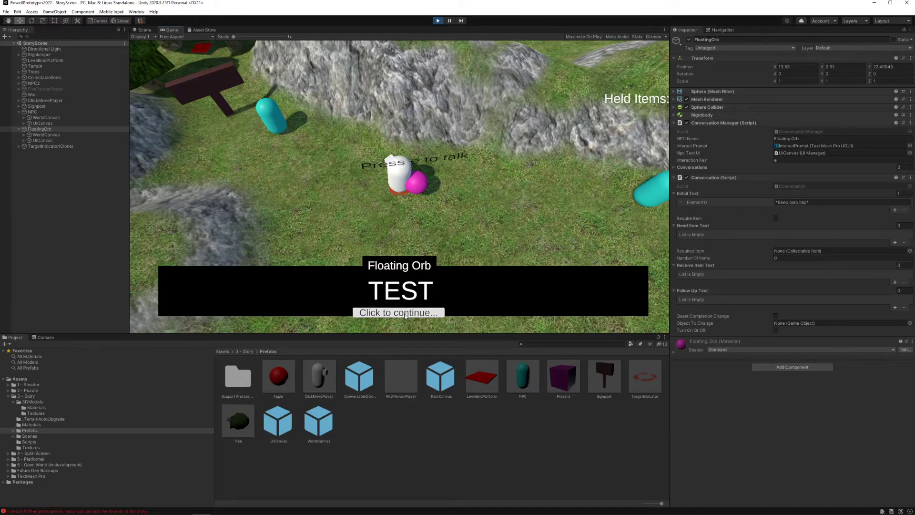
pyautogui.click(405, 314)
pyautogui.press('e')
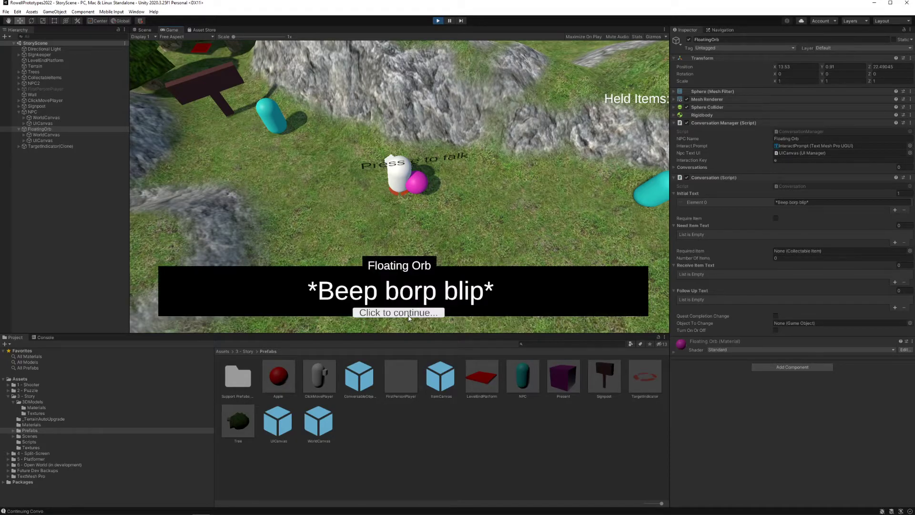
pyautogui.click(408, 316)
pyautogui.press('e')
pyautogui.click(407, 315)
pyautogui.click(430, 204)
pyautogui.press('e')
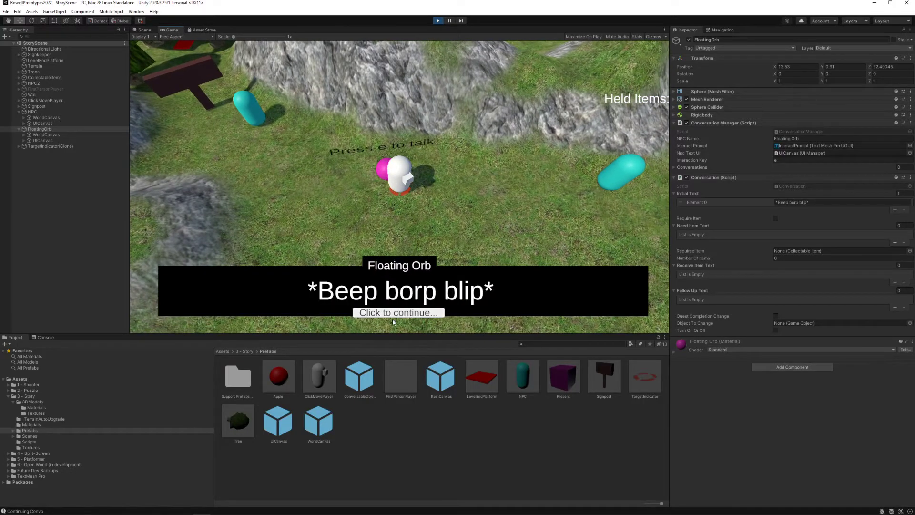
pyautogui.click(395, 315)
pyautogui.click(438, 21)
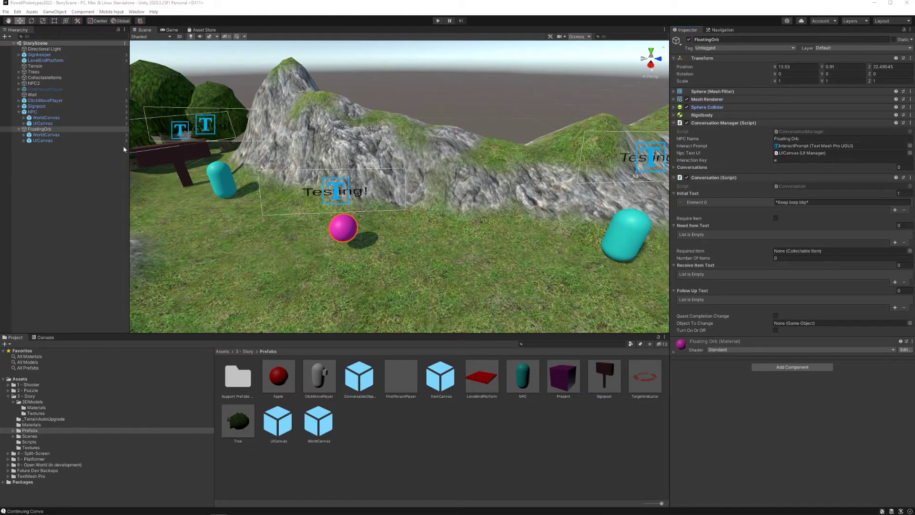
# Select the Signkeeper and examine its Capsule Collider's trigger setting and range around the character in the scene
pyautogui.click(59, 130)
pyautogui.moveTo(368, 234); pyautogui.dragTo(423, 224, button='right')
pyautogui.moveTo(236, 238); pyautogui.dragTo(199, 231, button='right')
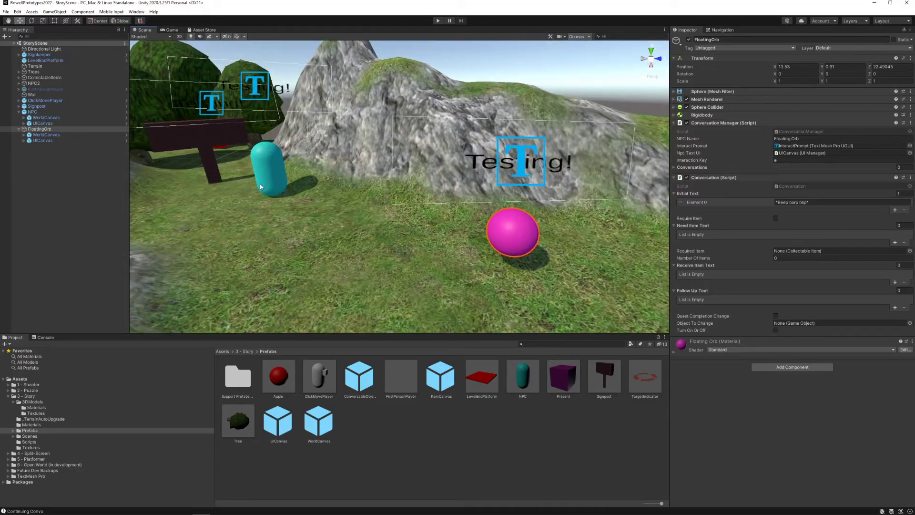
pyautogui.click(262, 177)
pyautogui.moveTo(296, 183)
pyautogui.mouseDown(button='right')
pyautogui.moveTo(398, 190)
pyautogui.moveTo(271, 170)
pyautogui.moveTo(296, 167)
pyautogui.mouseUp(button='right')
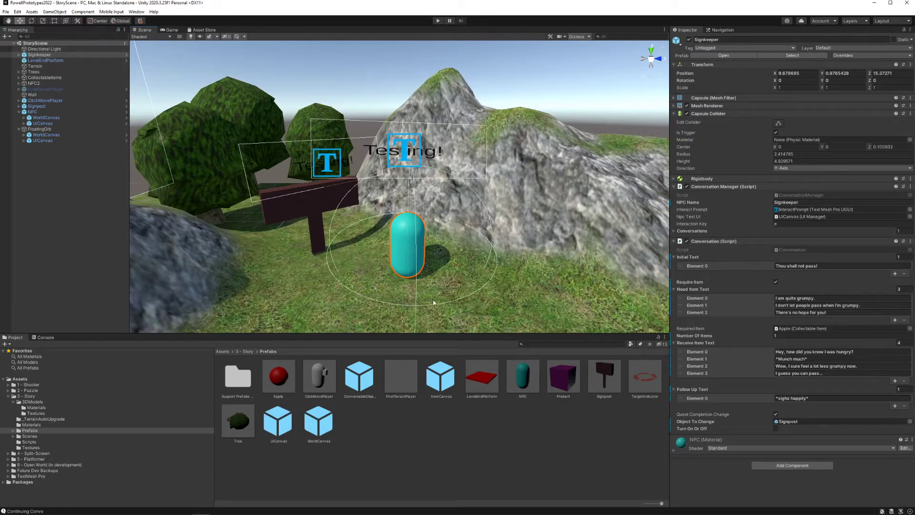
pyautogui.moveTo(419, 281); pyautogui.dragTo(459, 293, button='right')
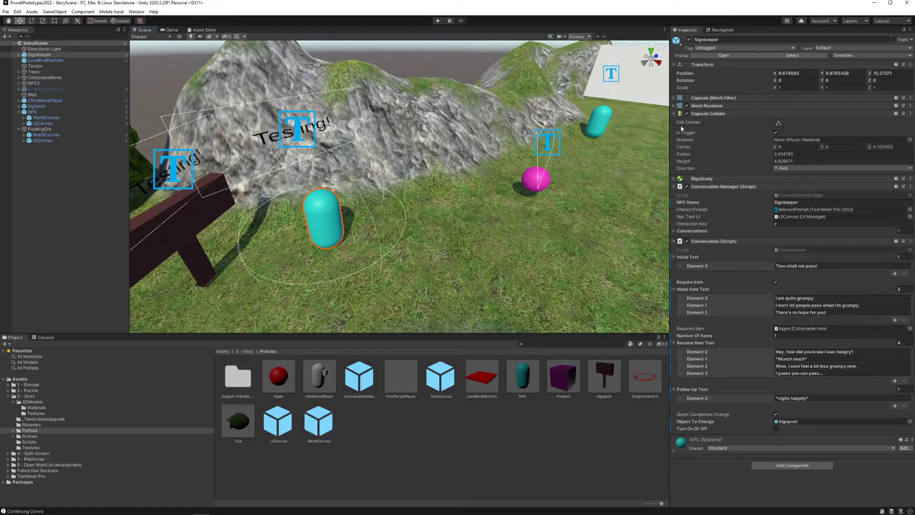
pyautogui.click(722, 114)
pyautogui.click(722, 114)
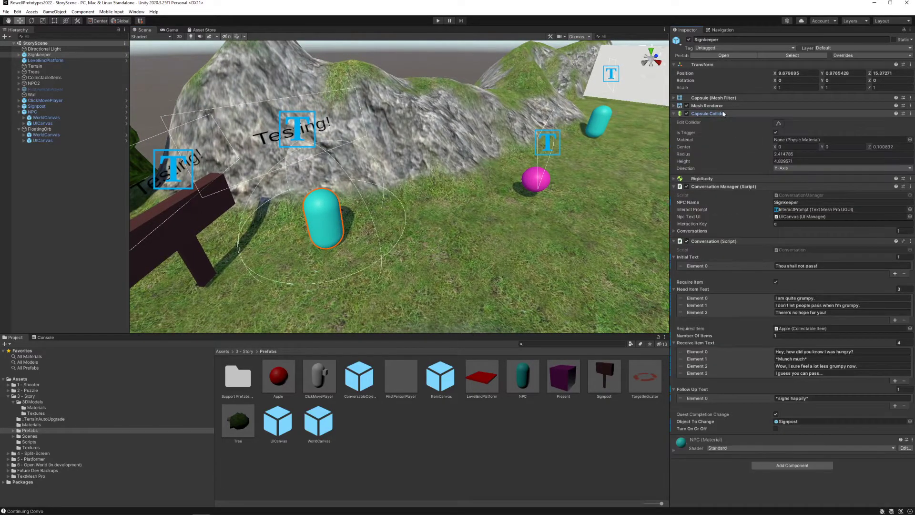
pyautogui.moveTo(374, 225)
pyautogui.mouseDown(button='right')
pyautogui.moveTo(385, 229)
pyautogui.moveTo(376, 228)
pyautogui.mouseUp(button='right')
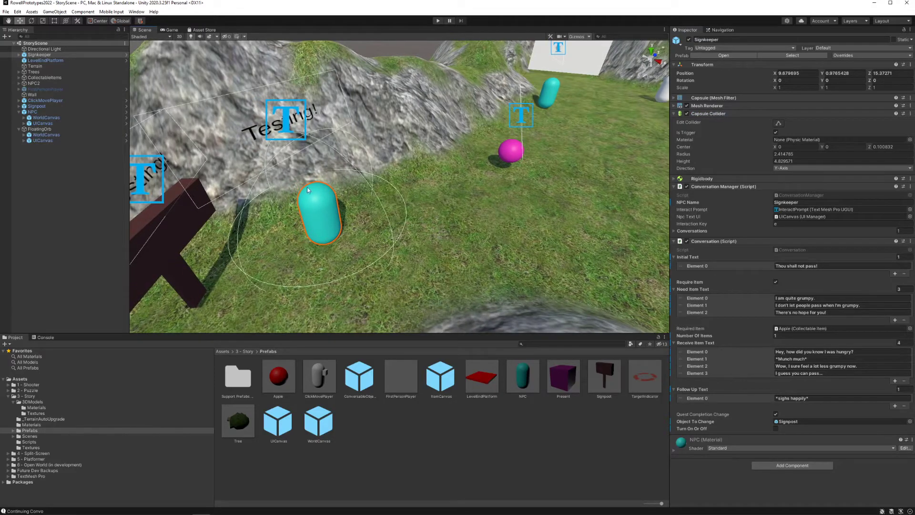
# Enlarge FloatingOrb's Sphere Collider trigger directly in the scene to a radius of about 2.38, roughly centred on the orb
pyautogui.moveTo(419, 190); pyautogui.dragTo(399, 196, button='right')
pyautogui.press('d')
pyautogui.click(429, 200)
pyautogui.press('f')
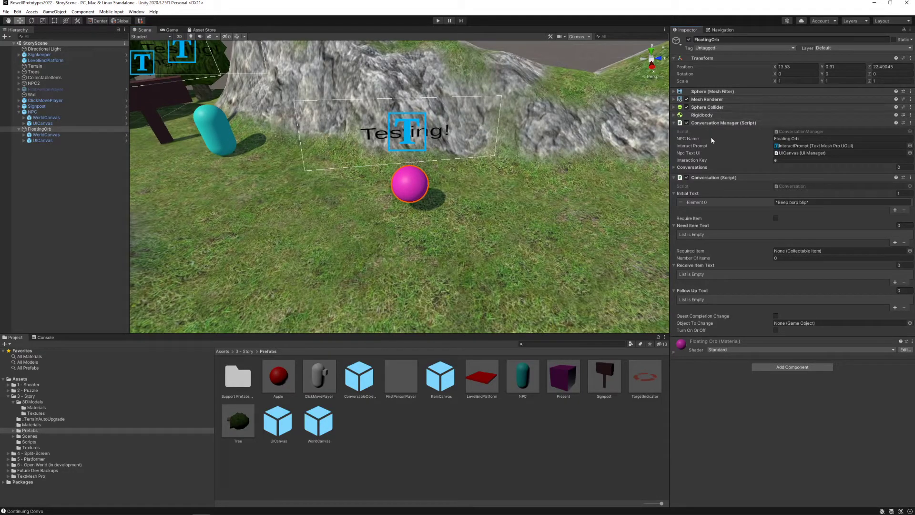
pyautogui.click(721, 109)
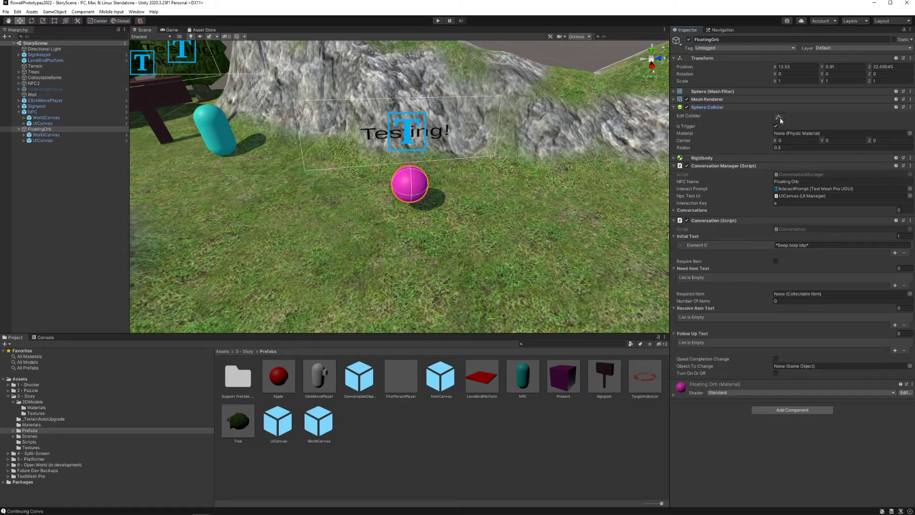
pyautogui.click(779, 117)
pyautogui.keyDown('alt'); pyautogui.moveTo(413, 188); pyautogui.dragTo(275, 168); pyautogui.keyUp('alt')
pyautogui.scroll(5, 446, 210)
pyautogui.keyDown('alt'); pyautogui.moveTo(291, 172); pyautogui.dragTo(449, 125); pyautogui.keyUp('alt')
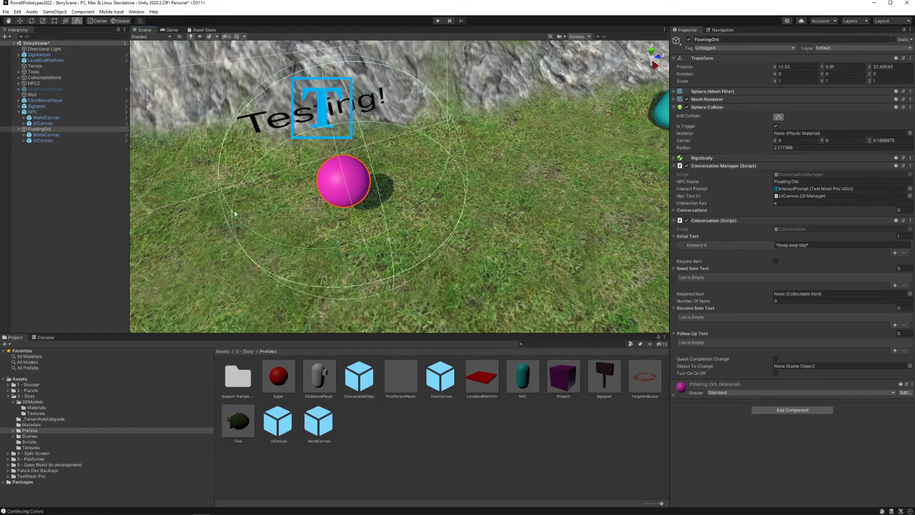
pyautogui.moveTo(234, 212); pyautogui.dragTo(209, 215)
pyautogui.keyDown('alt'); pyautogui.moveTo(272, 209); pyautogui.dragTo(386, 190); pyautogui.keyUp('alt')
pyautogui.scroll(-3, 370, 203)
# Run the game, walk the player to the FloatingOrb to test the enlarged trigger, talk through its dialogue, and stop the game
pyautogui.click(438, 21)
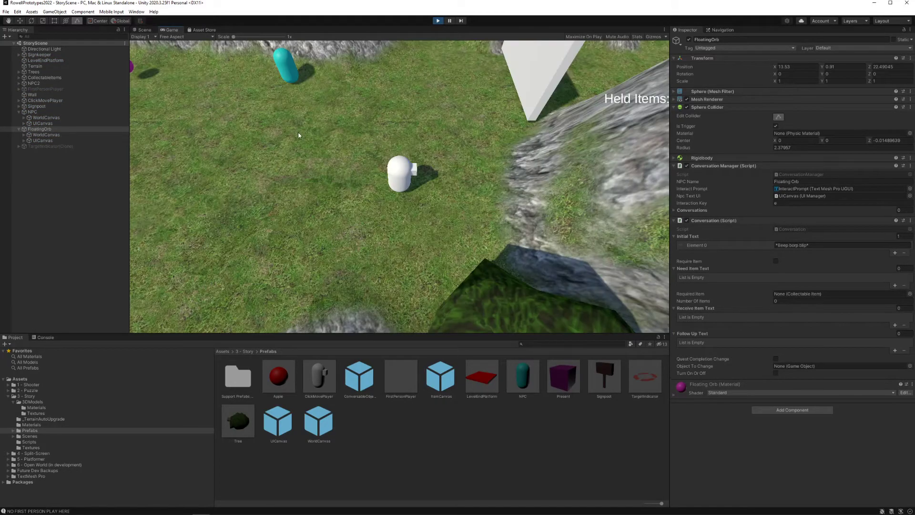
pyautogui.click(202, 104)
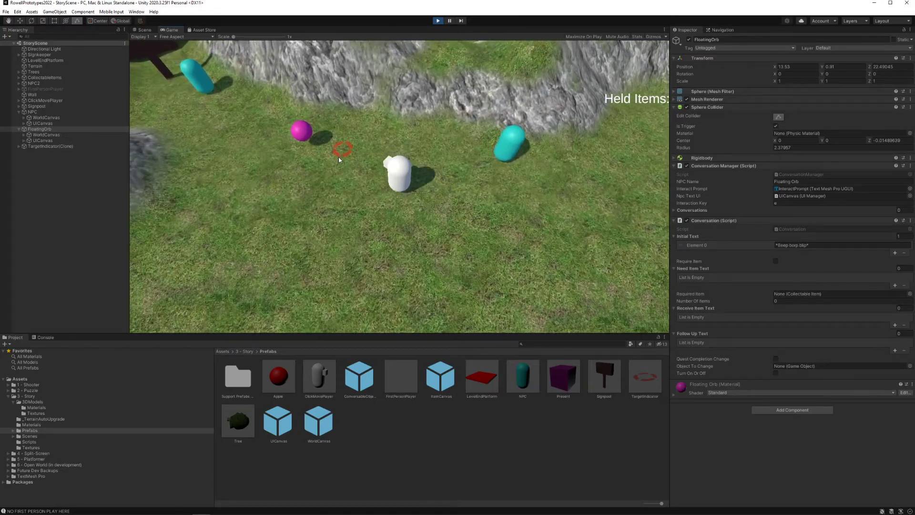
pyautogui.press('e')
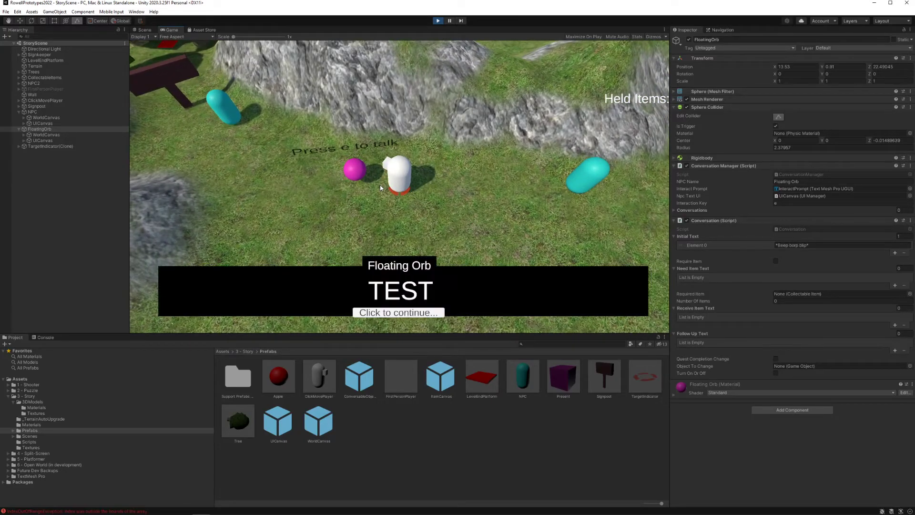
pyautogui.click(394, 315)
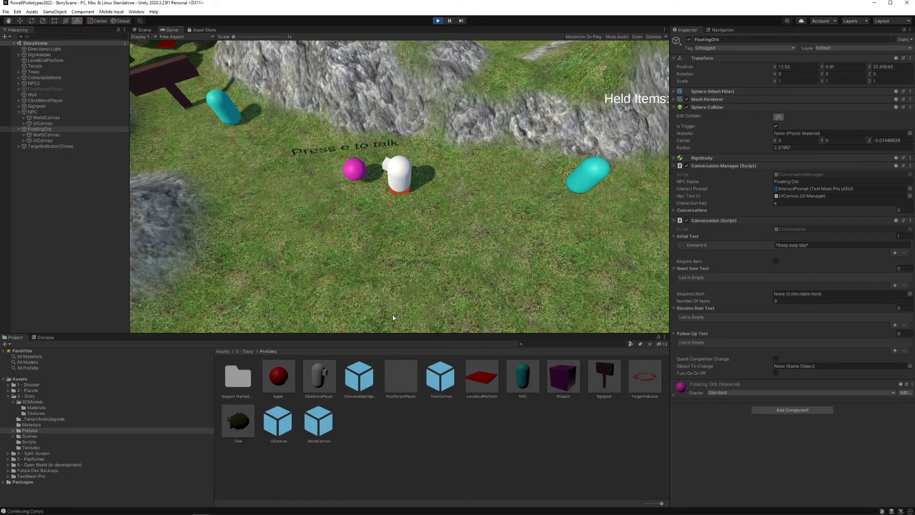
pyautogui.click(398, 318)
pyautogui.click(438, 21)
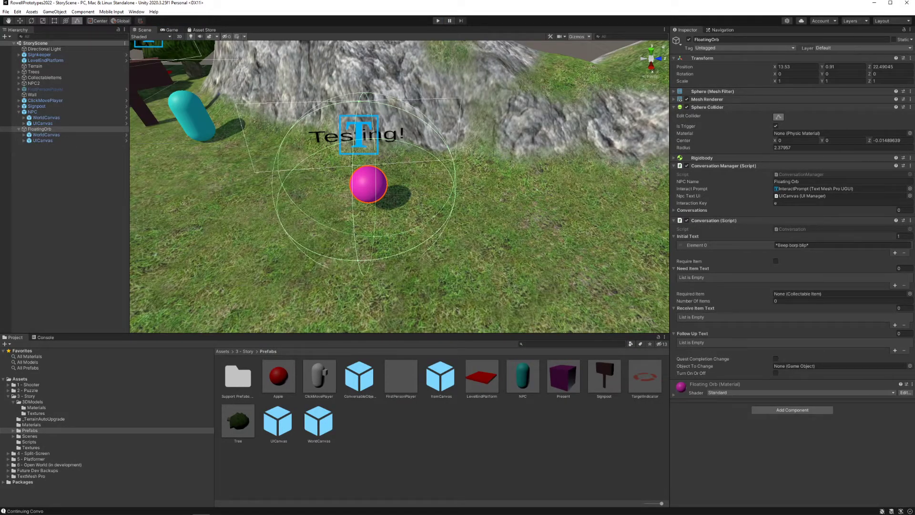
# Add one entry to the Conversations list of FloatingOrb's Conversation Manager and assign the orb's own Conversation component to it
pyautogui.moveTo(409, 282); pyautogui.dragTo(484, 208, button='right')
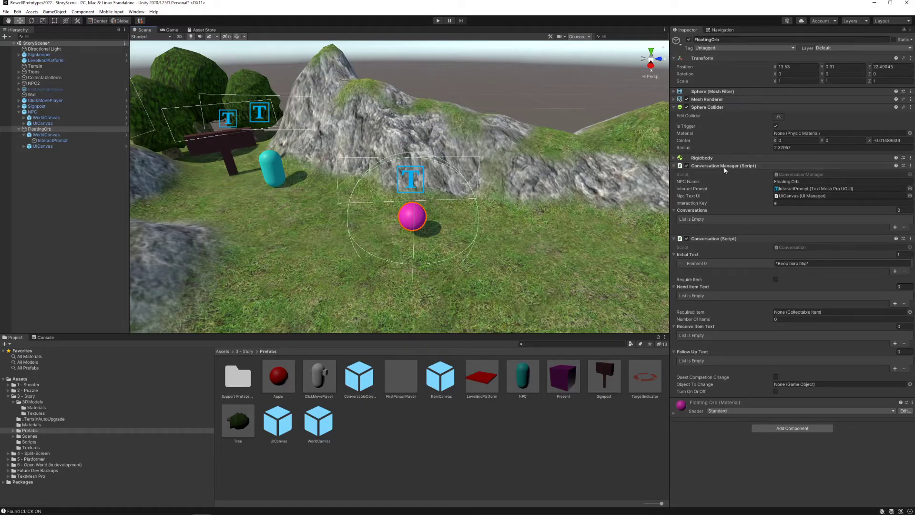
pyautogui.click(895, 227)
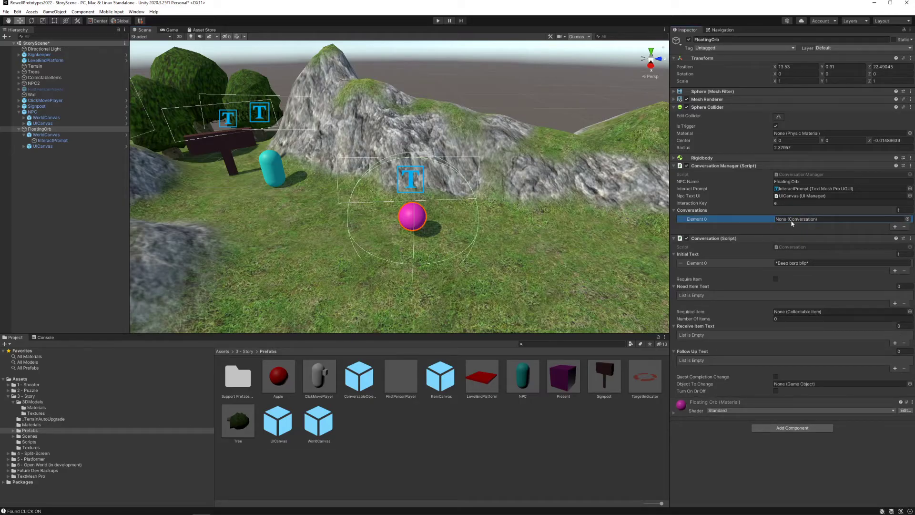
pyautogui.moveTo(714, 238); pyautogui.dragTo(787, 219)
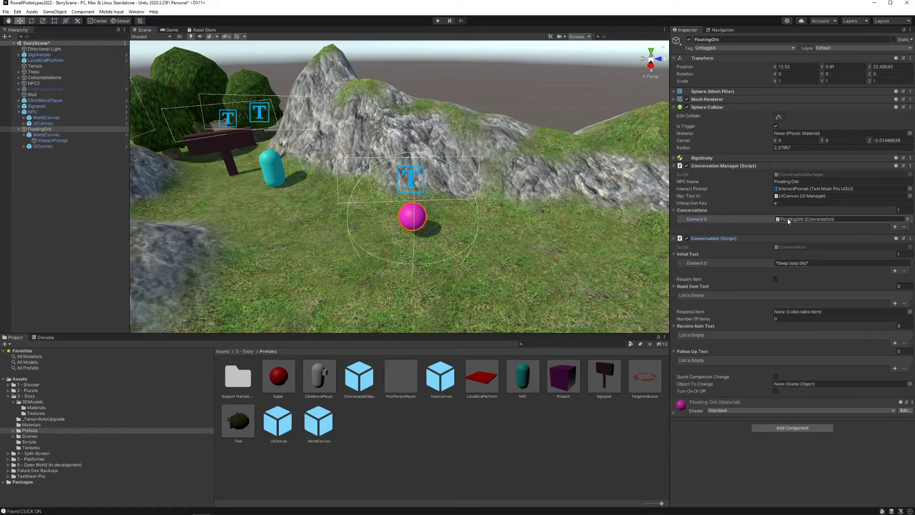
# Run the game again, talk to the FloatingOrb to check its linked conversation, continue past the line, and stop the game
pyautogui.click(439, 21)
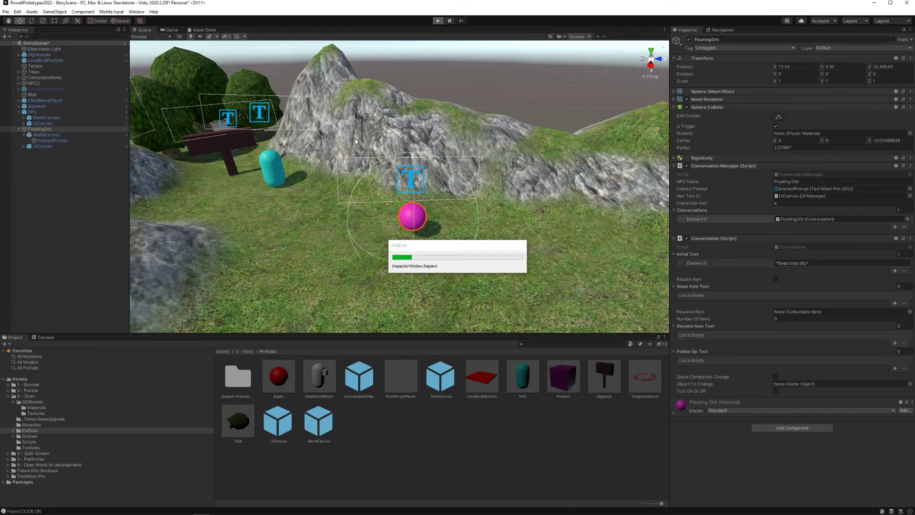
pyautogui.click(256, 144)
pyautogui.click(233, 103)
pyautogui.click(209, 101)
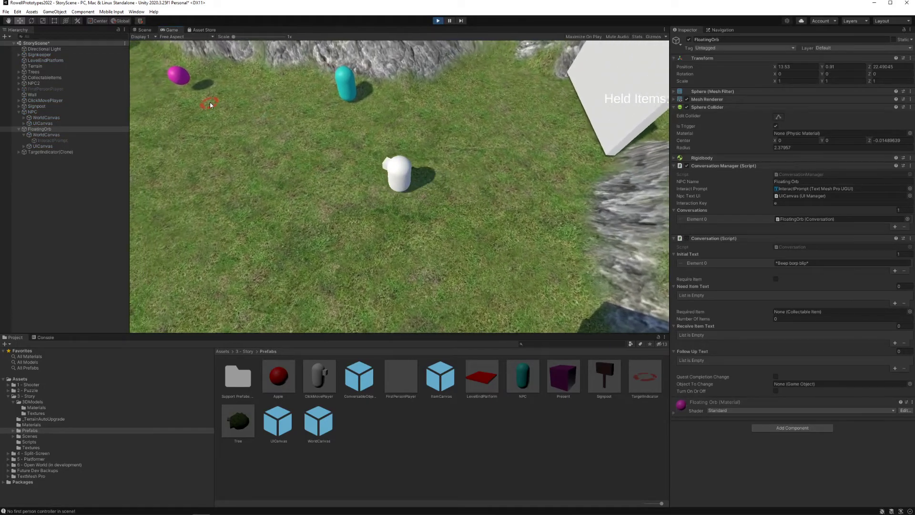
pyautogui.click(211, 107)
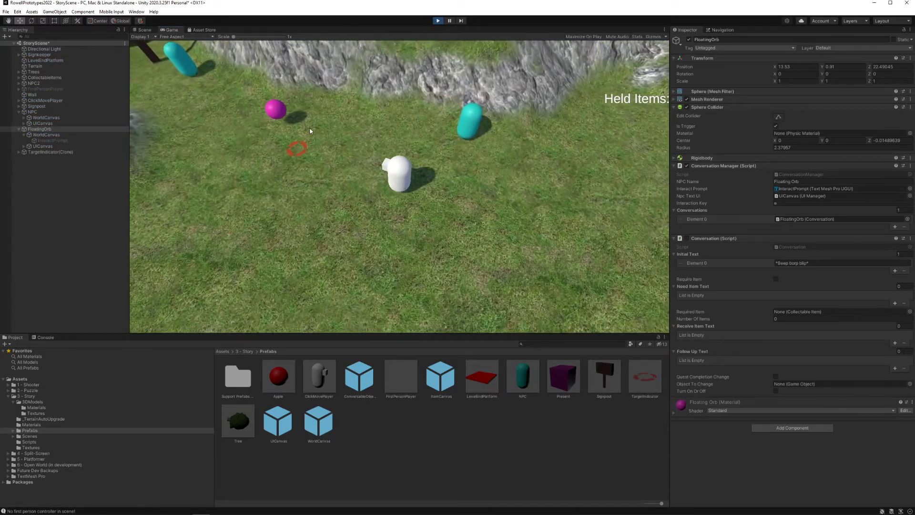
pyautogui.press('e')
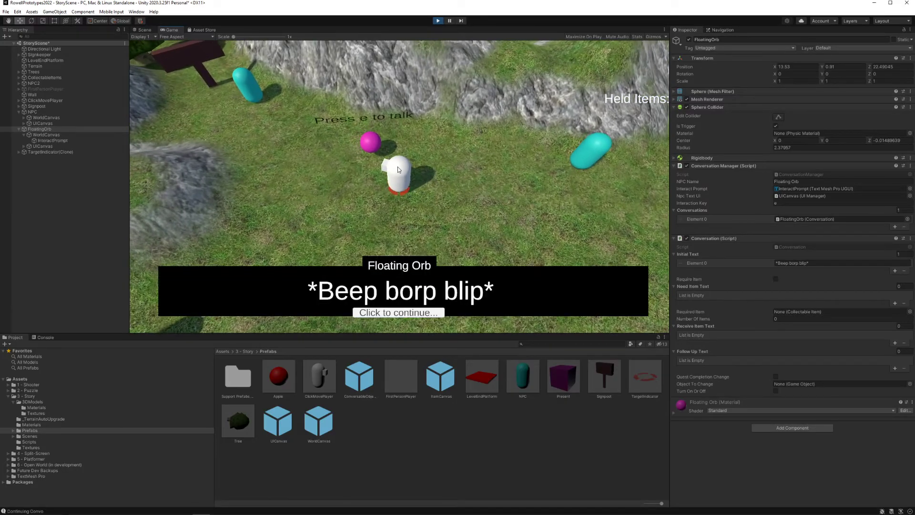
pyautogui.click(387, 313)
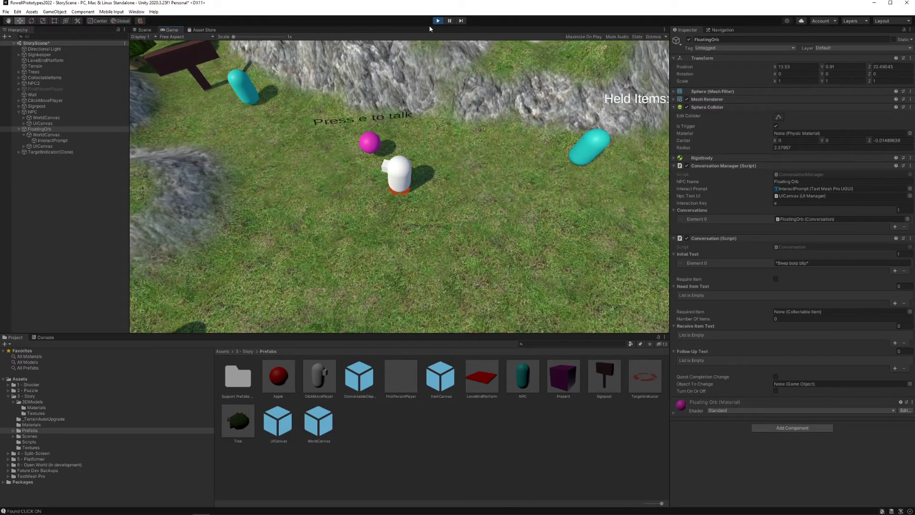
pyautogui.hotkey('ctrl', 'p')
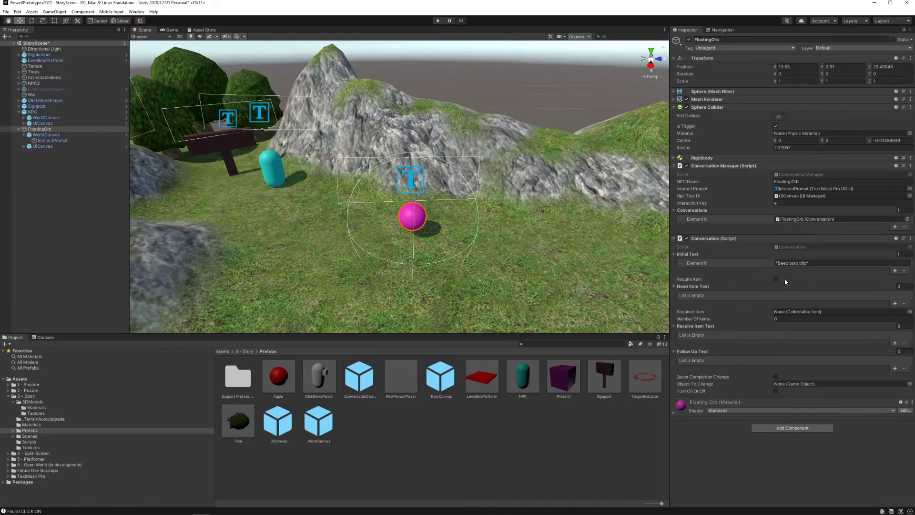
pyautogui.click(894, 270)
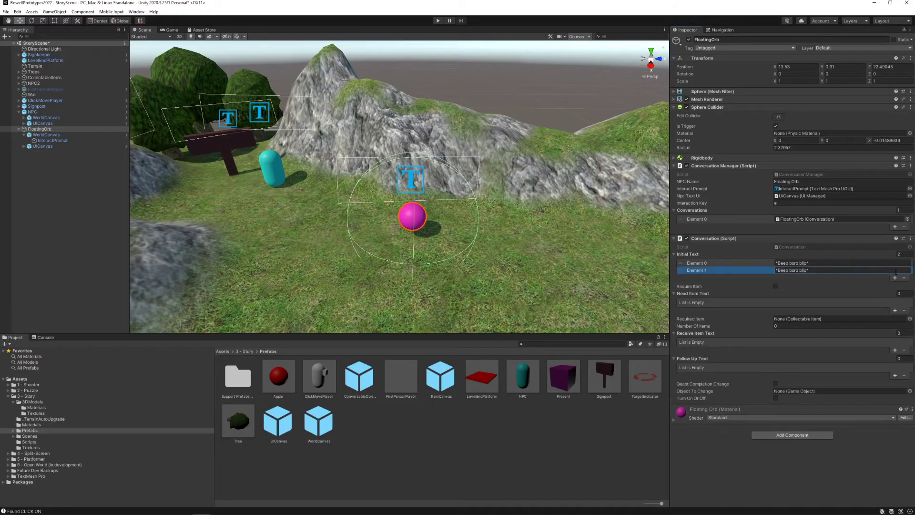
pyautogui.click(904, 278)
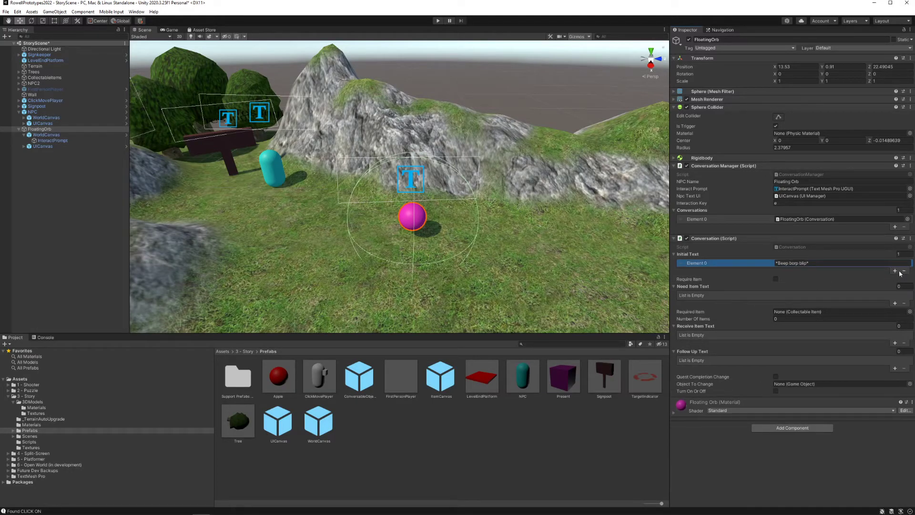
pyautogui.click(895, 271)
pyautogui.click(904, 278)
pyautogui.moveTo(448, 248); pyautogui.dragTo(455, 138, button='right')
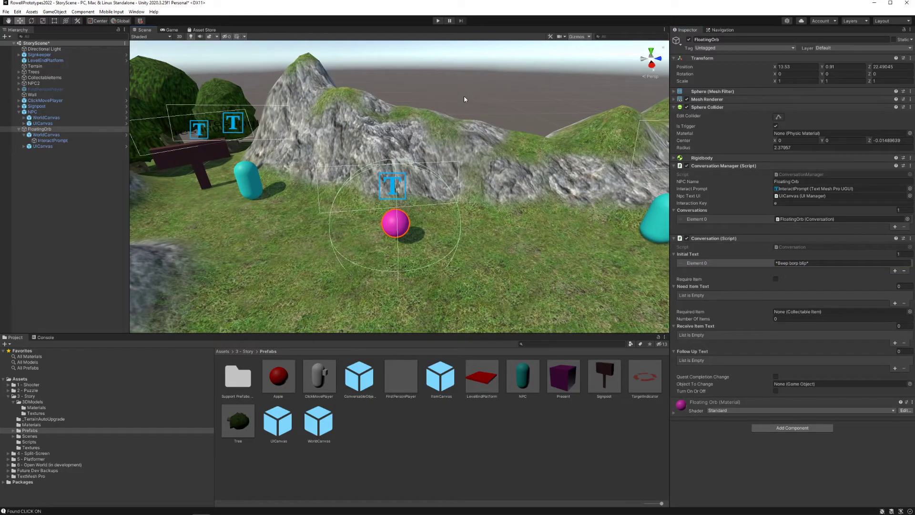
pyautogui.moveTo(352, 177); pyautogui.dragTo(412, 210, button='right')
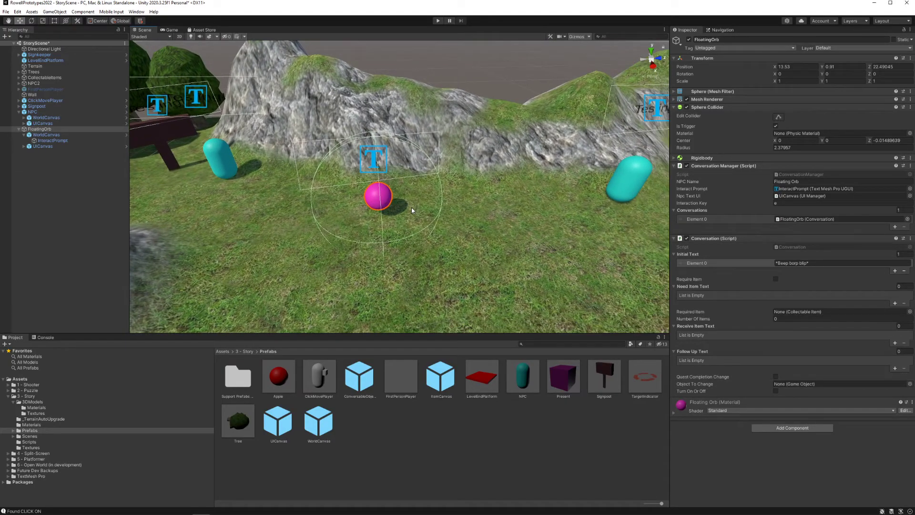
pyautogui.click(457, 77)
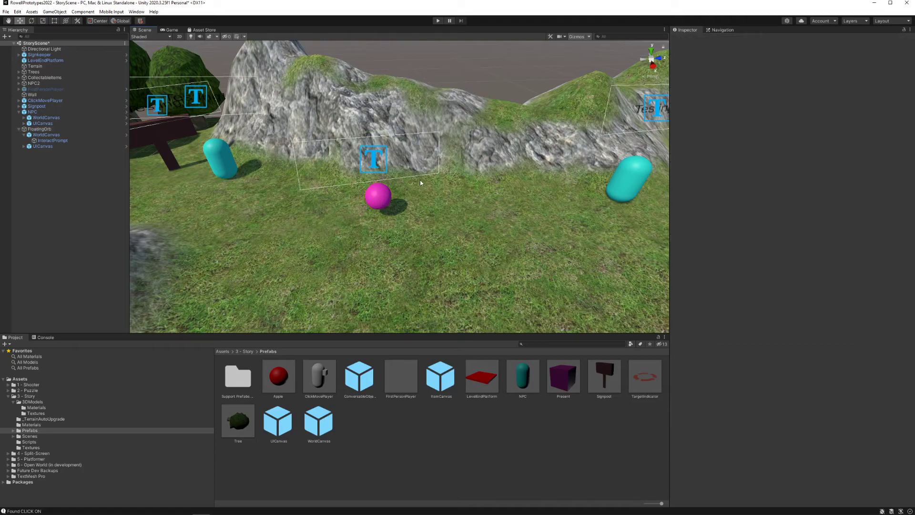
pyautogui.moveTo(419, 179); pyautogui.dragTo(432, 165, button='right')
pyautogui.click(208, 191)
pyautogui.click(454, 93)
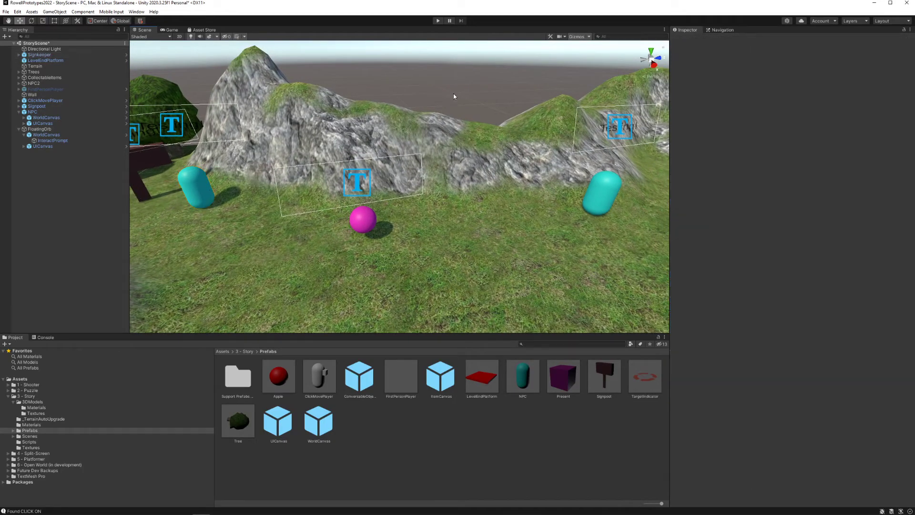
pyautogui.click(362, 222)
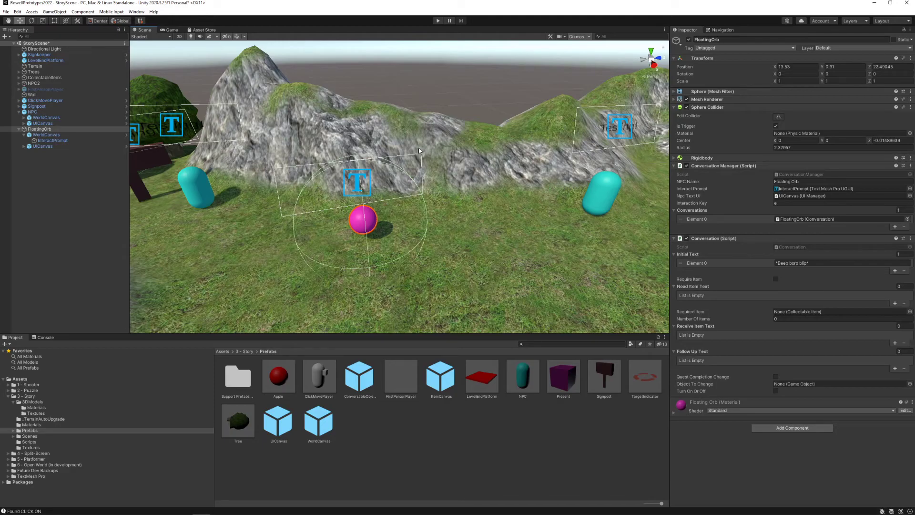
pyautogui.moveTo(481, 165); pyautogui.dragTo(465, 160, button='right')
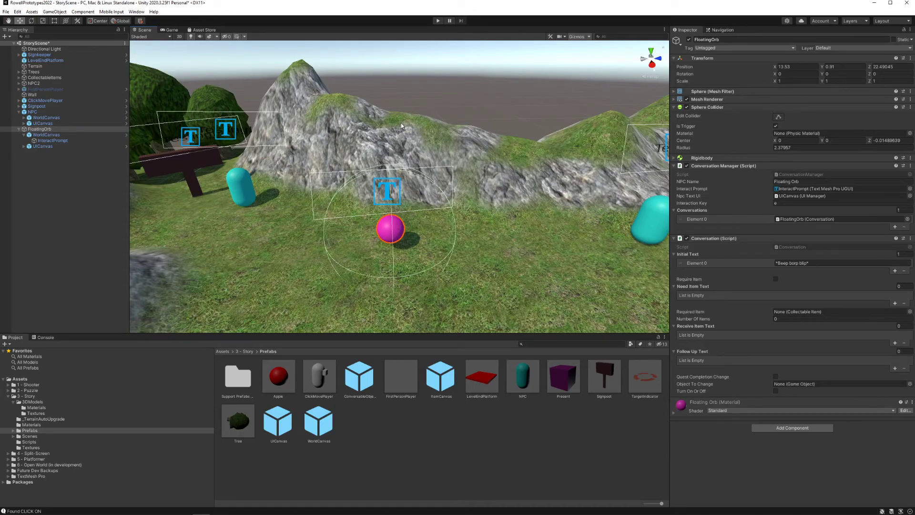
pyautogui.click(462, 92)
pyautogui.moveTo(389, 159); pyautogui.dragTo(453, 163, button='right')
pyautogui.keyDown('alt'); pyautogui.moveTo(454, 163); pyautogui.dragTo(371, 156); pyautogui.keyUp('alt')
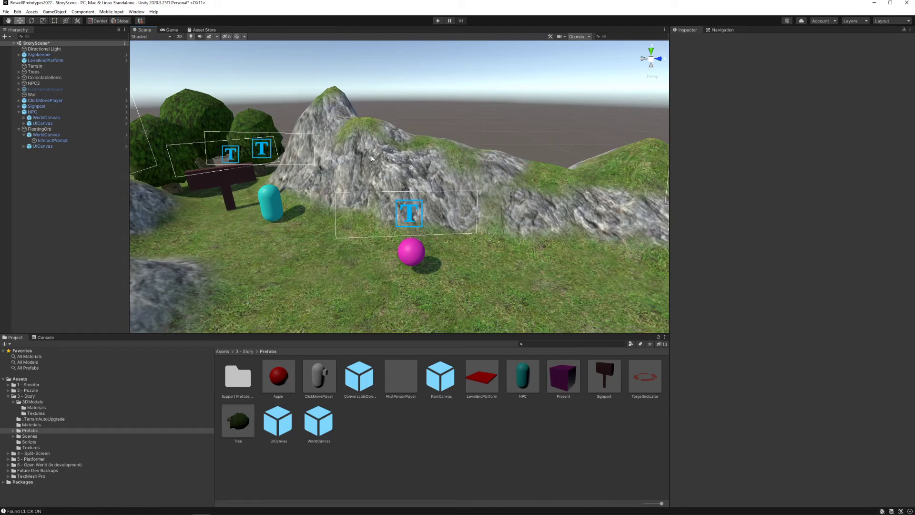